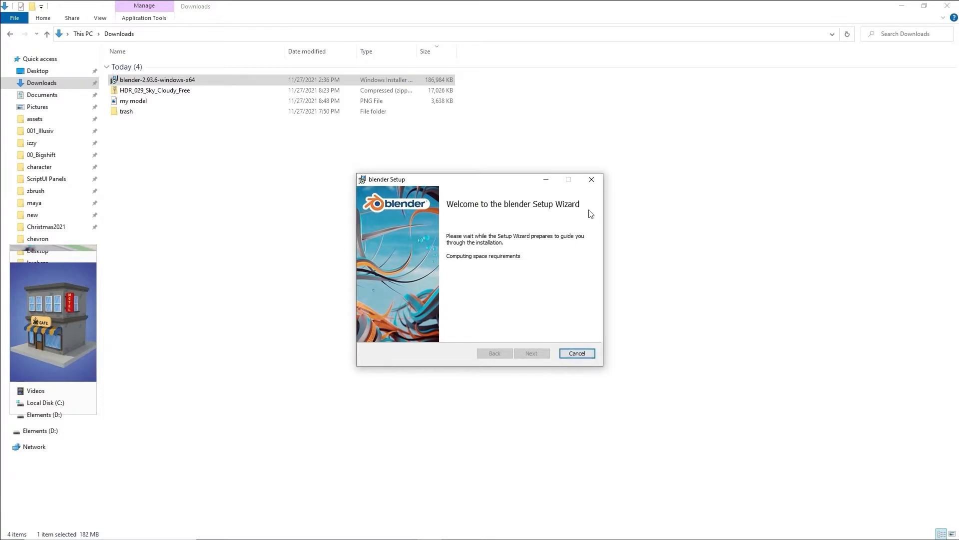
Cancel the running Blender installation and exit the setup wizard
click(591, 179)
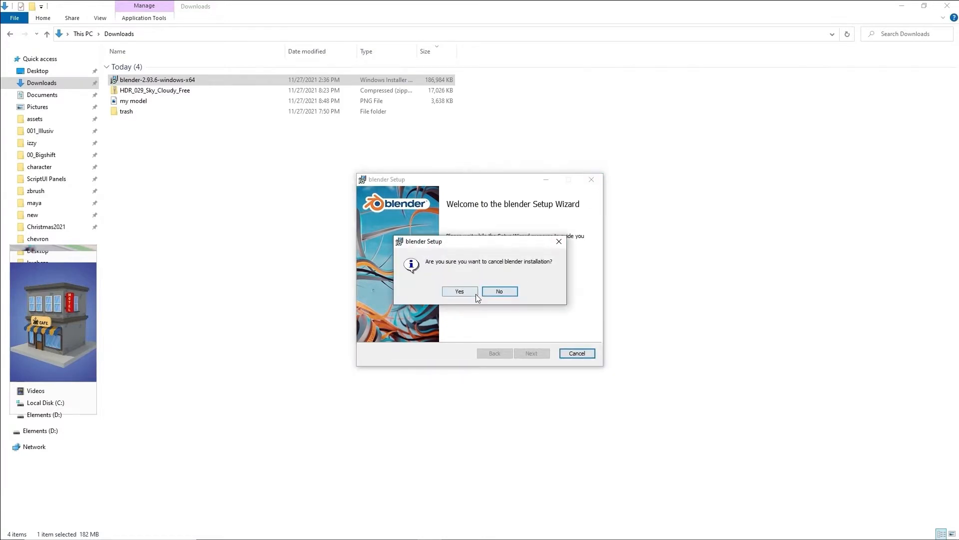
click(460, 291)
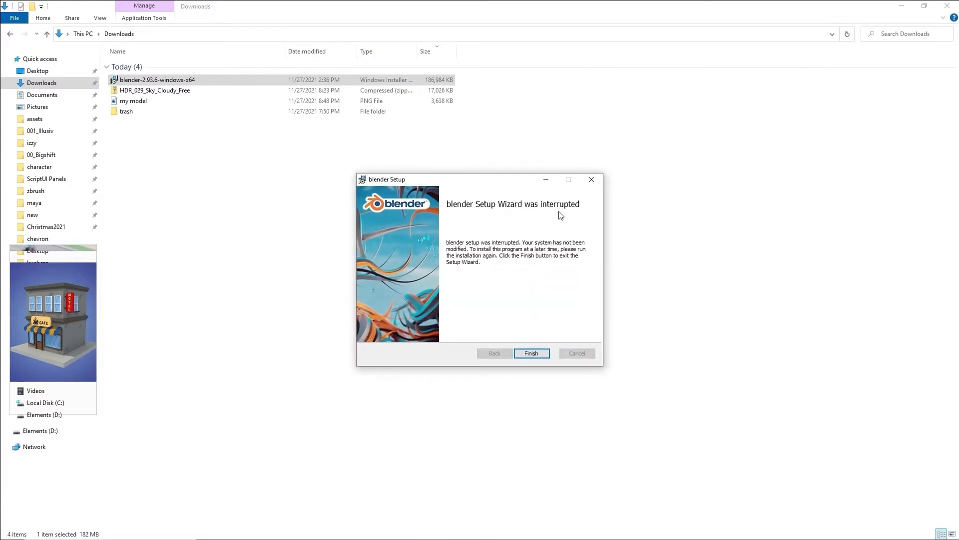
click(532, 354)
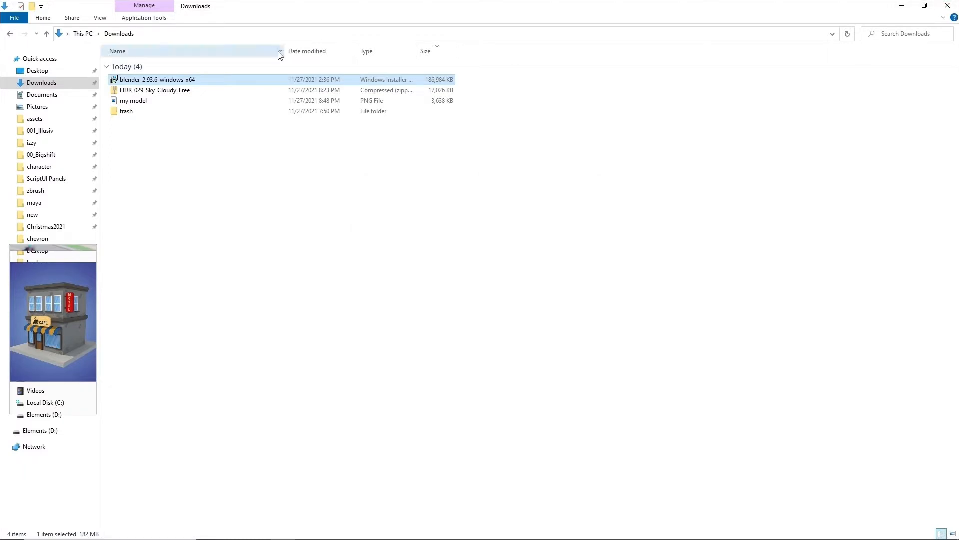
Run the blender-2.93.6-windows-x64 installer again, cancel its setup wizard and minimise the windows covering the desktop
double_click(226, 80)
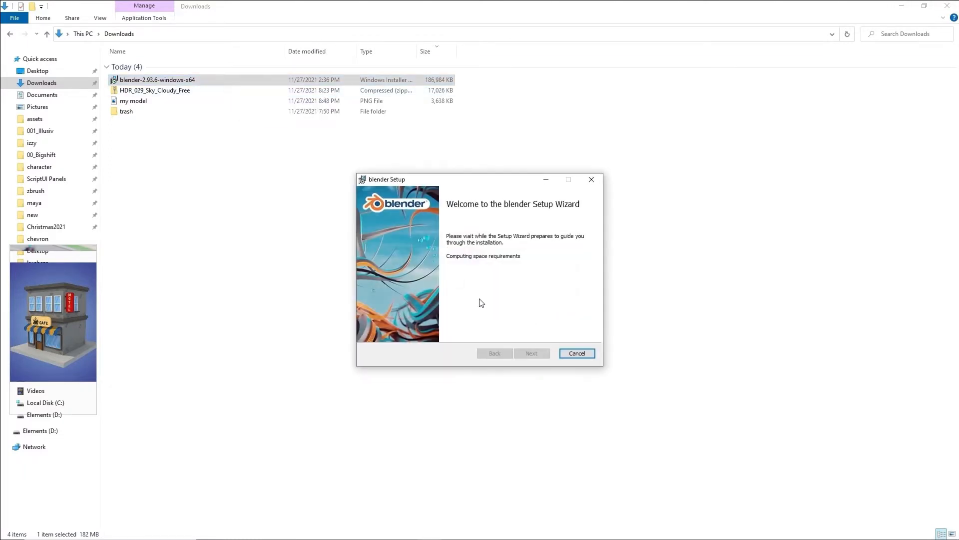
click(590, 179)
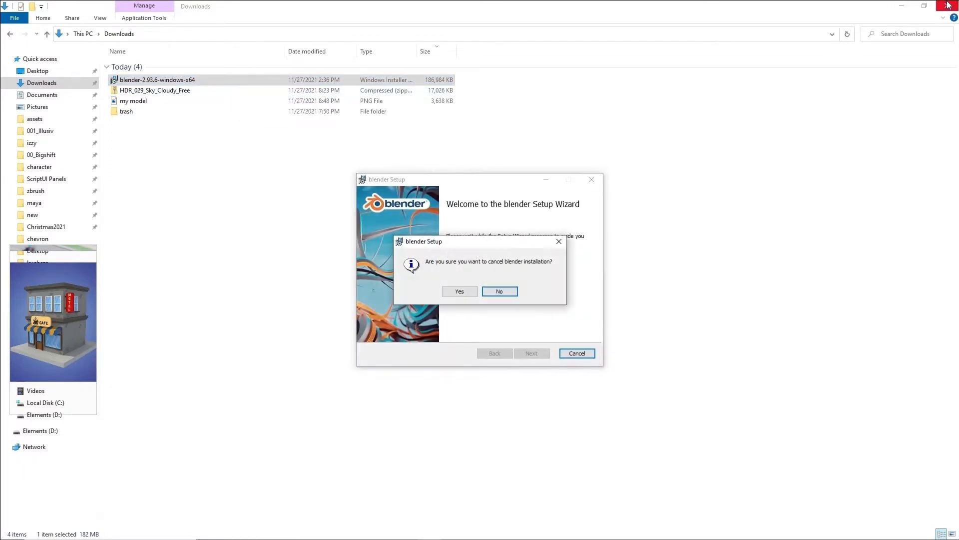
click(502, 291)
click(592, 179)
click(902, 6)
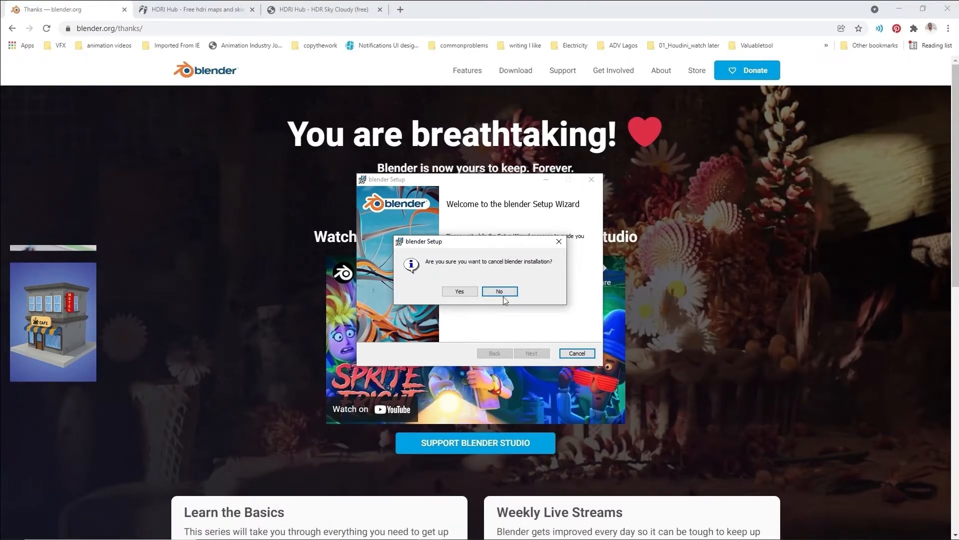
click(499, 291)
click(899, 9)
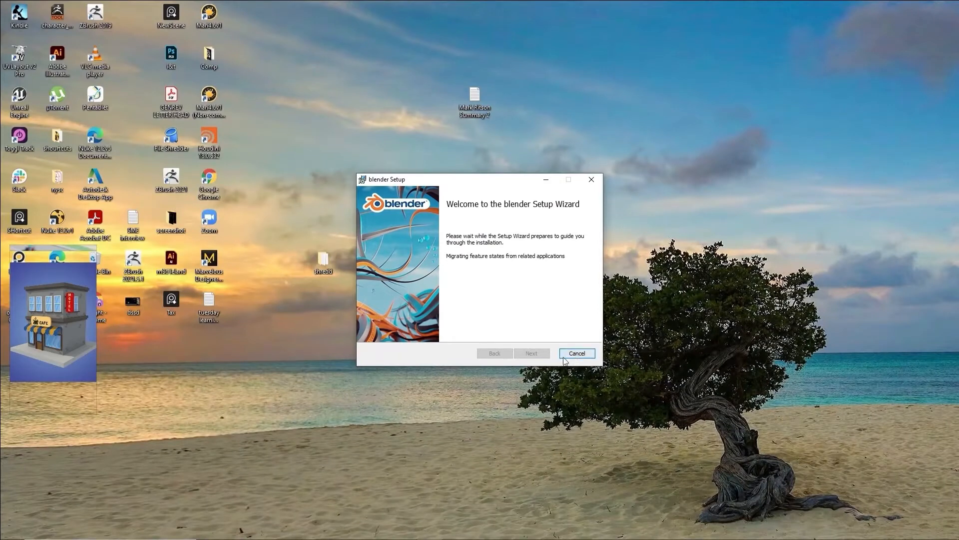
click(563, 358)
click(460, 292)
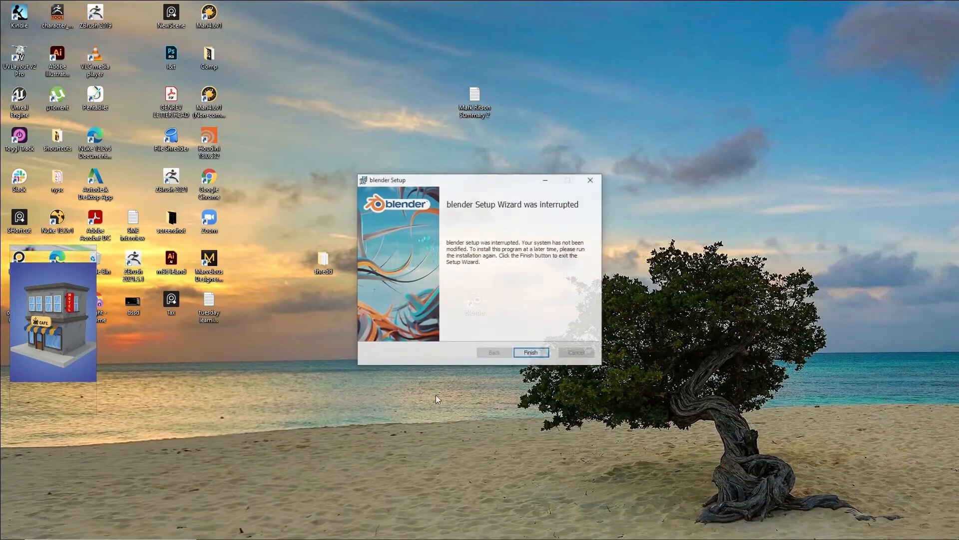
click(531, 353)
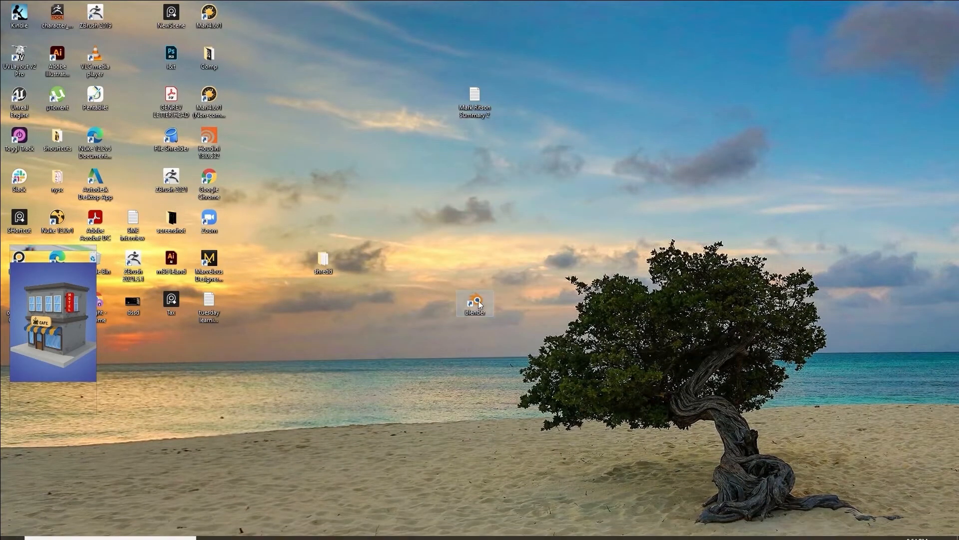
Switch to Blender by launching it from its desktop shortcut
double_click(477, 303)
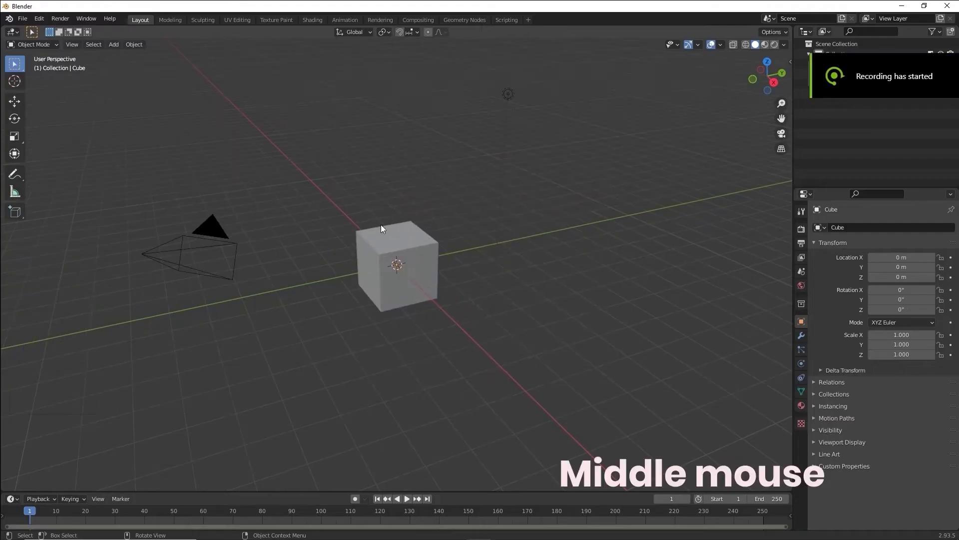
scroll(383, 218, down, 7)
scroll(383, 218, up, 3)
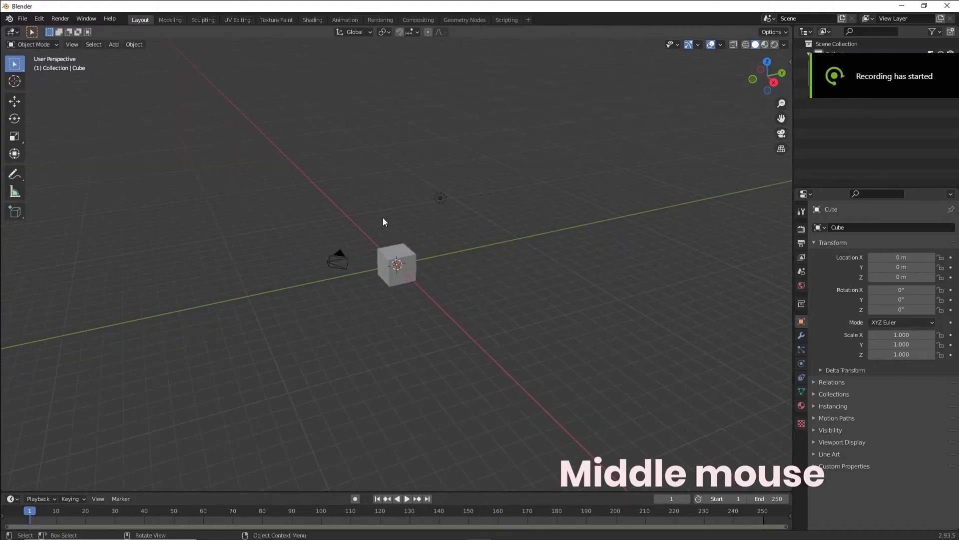
shift+middle_drag(383, 222, 394, 328)
middle_drag(396, 267, 405, 253)
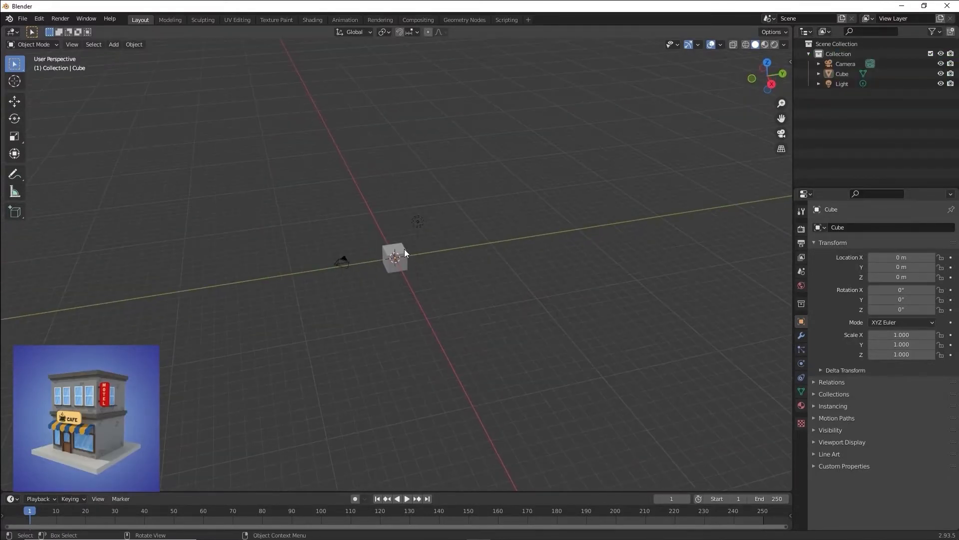
Select the default cube and stretch it with the Transform tool to a scale of about 4.9 along Y and 3.9 along X
scroll(404, 251, up, 2)
click(406, 247)
click(15, 154)
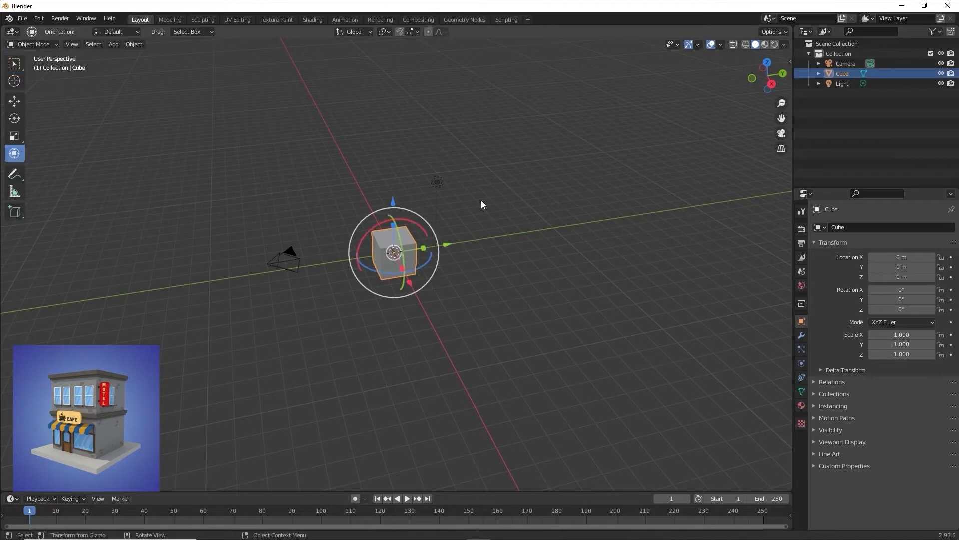
drag(420, 247, 459, 250)
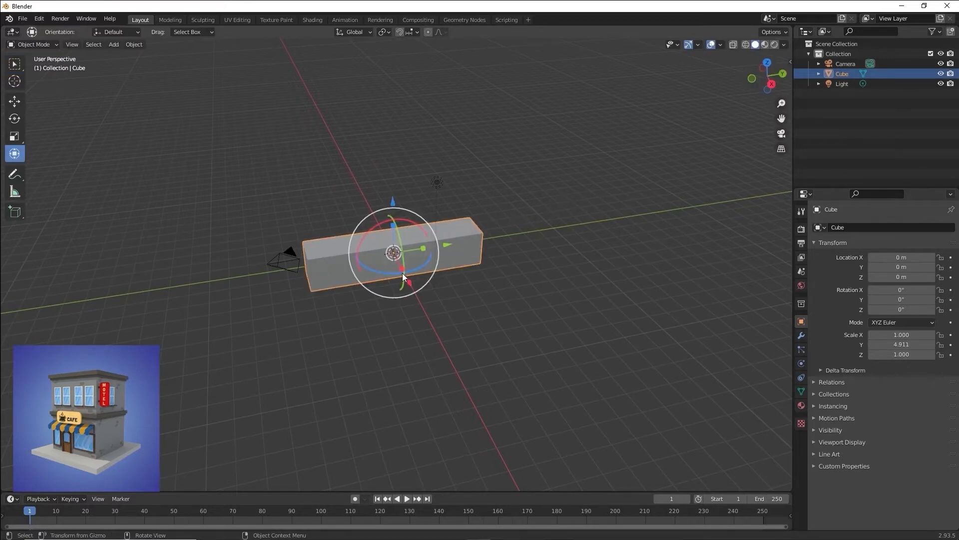
drag(402, 273, 450, 320)
Set the cube's X and Y scale to exactly 5
key(n)
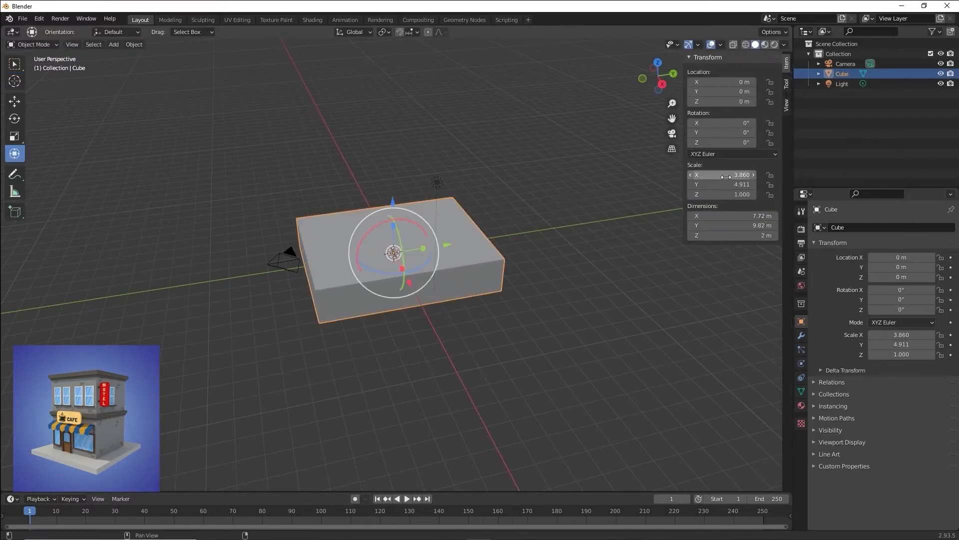
text(5)
key(Return)
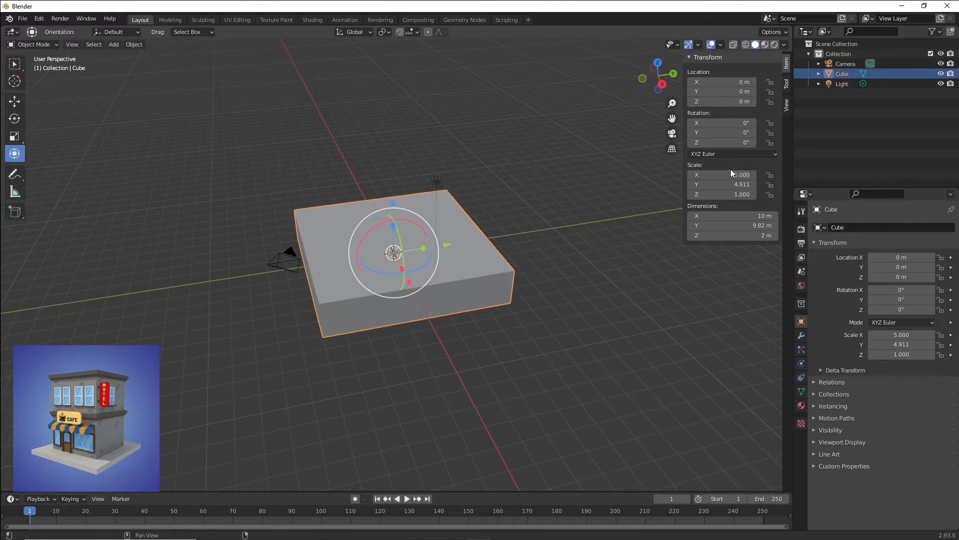
text(5)
key(Return)
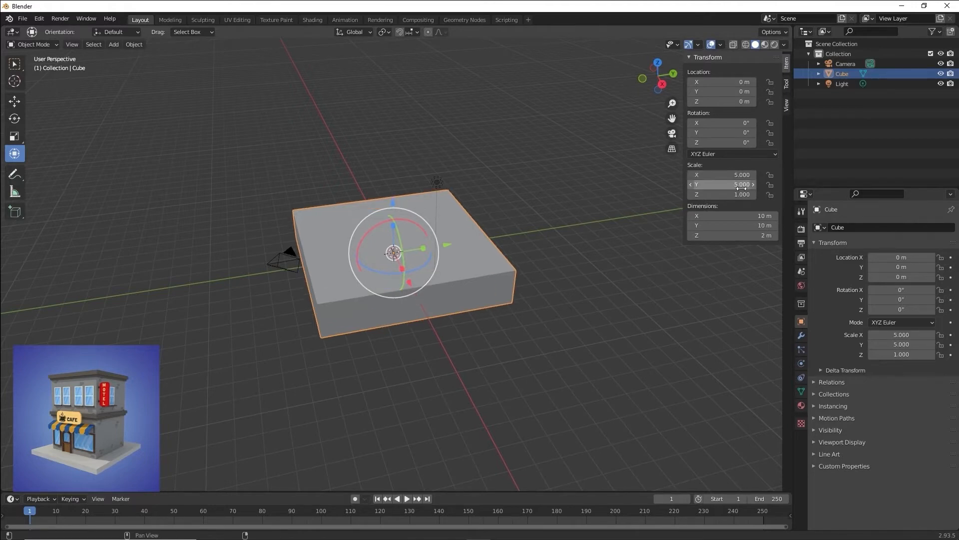
Move the cube about 12 m along the Y axis and set its Z scale to 7
drag(456, 249, 637, 210)
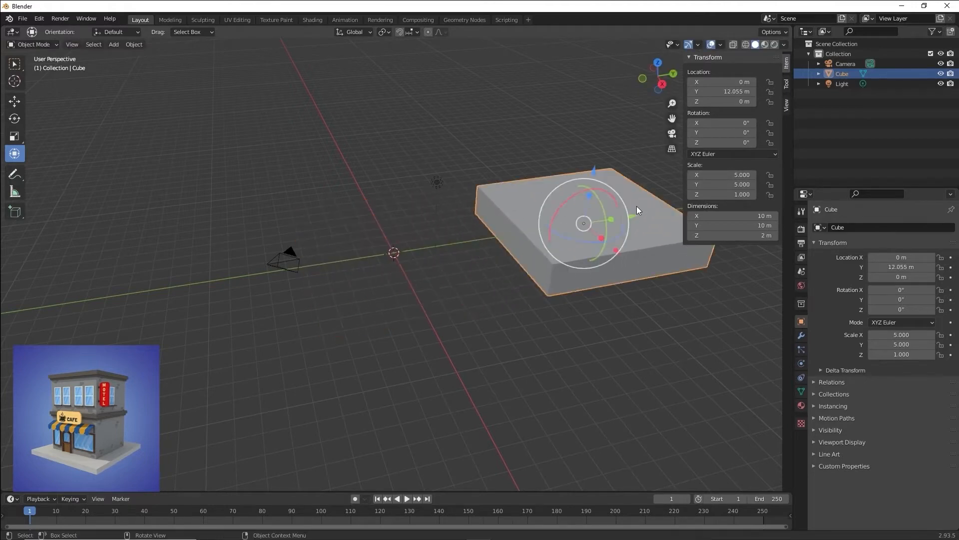
shift+middle_drag(582, 276, 459, 281)
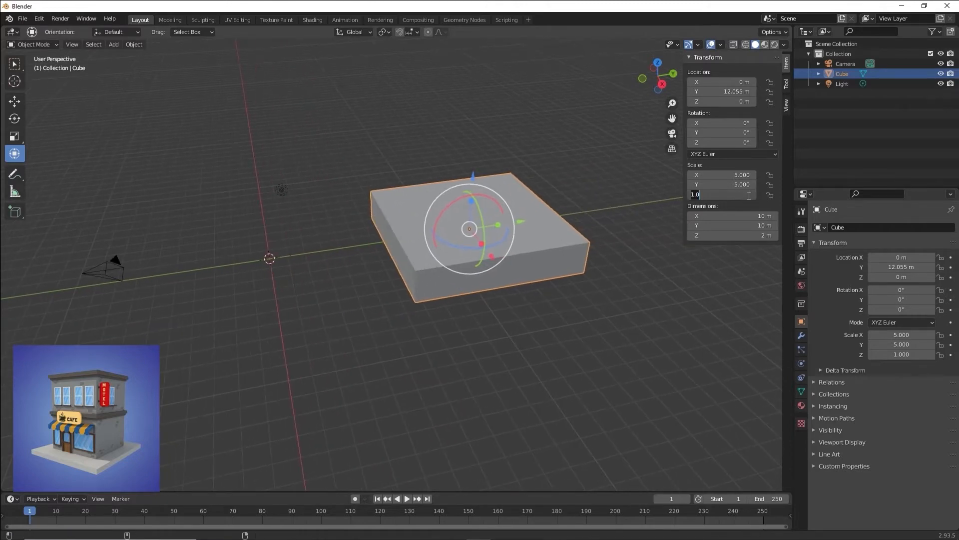
key(Return)
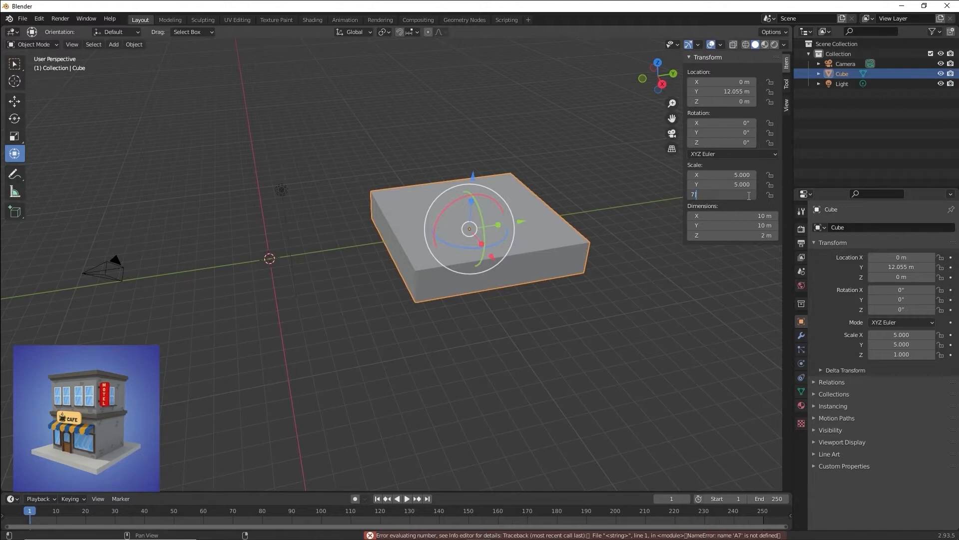
key(Return)
Raise the tall box about 6.1 m along the Z axis
middle_drag(499, 140, 440, 181)
drag(432, 198, 430, 122)
scroll(445, 133, down, 1)
middle_drag(445, 133, 412, 152)
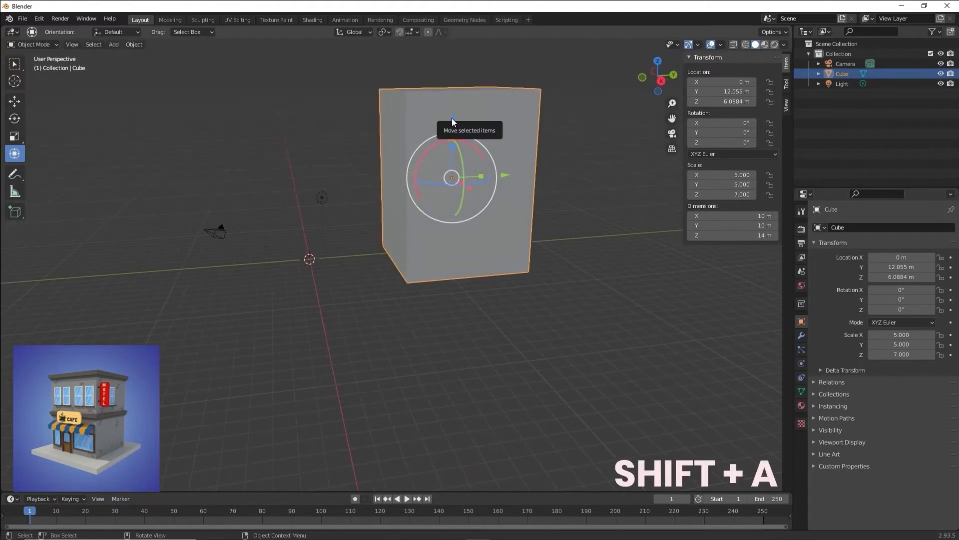
Add a second cube mesh at the origin and flatten it to a Z scale of about 0.2
middle_drag(452, 117, 433, 187)
click(371, 276)
key(shift+a)
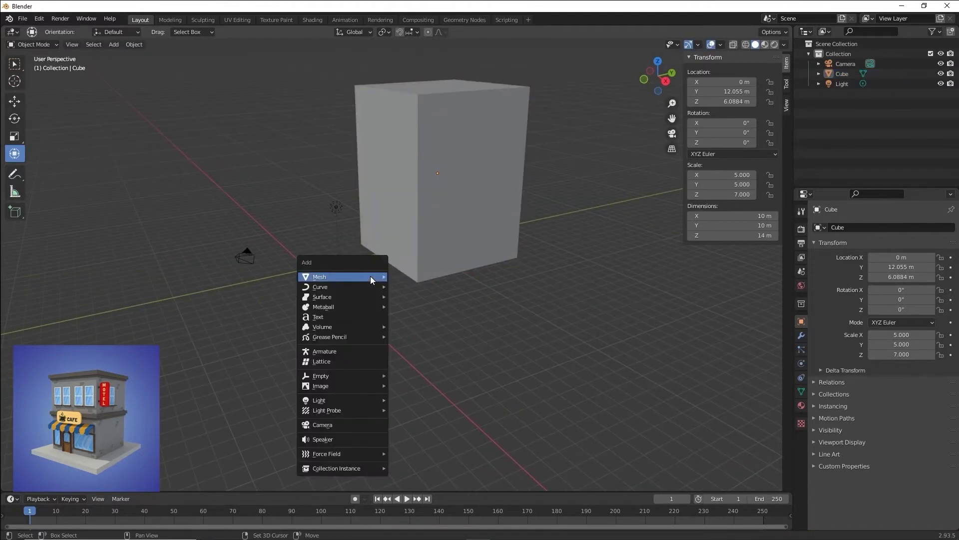
mouse_move(370, 277)
click(409, 287)
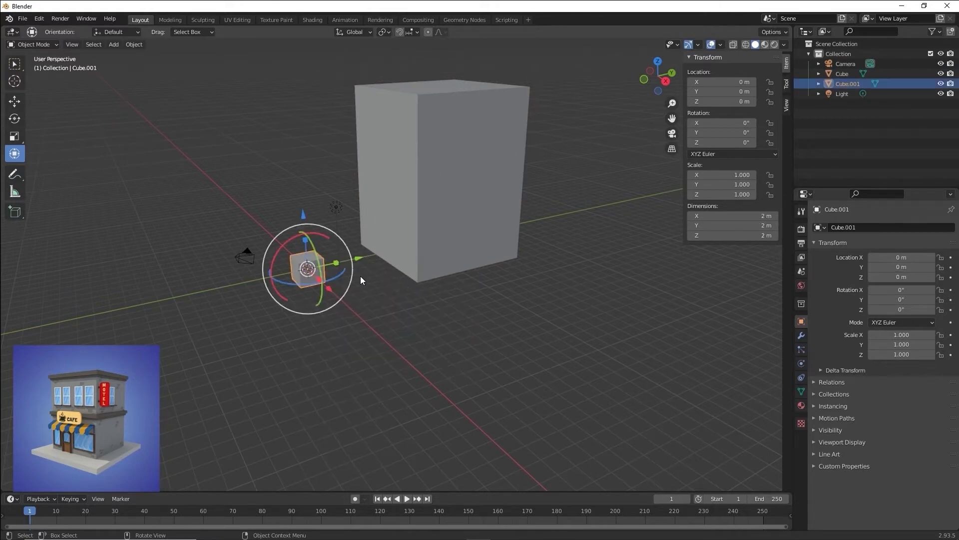
drag(302, 238, 306, 263)
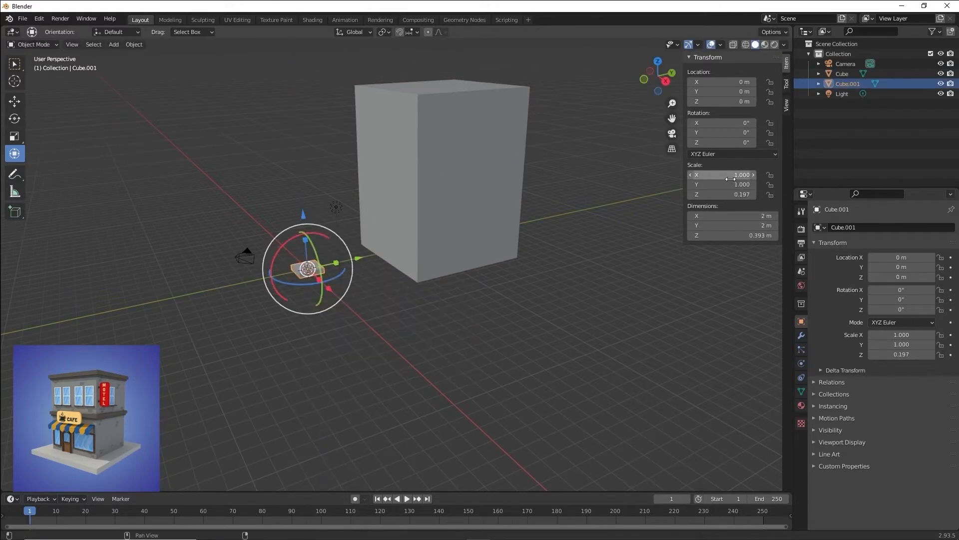
click(739, 195)
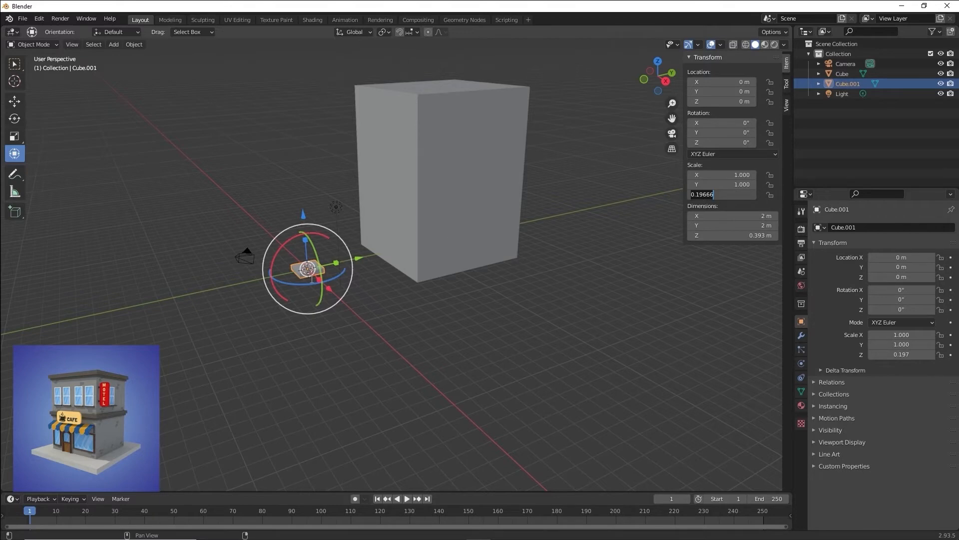
drag(712, 198, 884, 198)
key(ctrl+z)
Widen the flattened cube into a ground slab by setting its Y and X scale to 30
drag(705, 187, 611, 185)
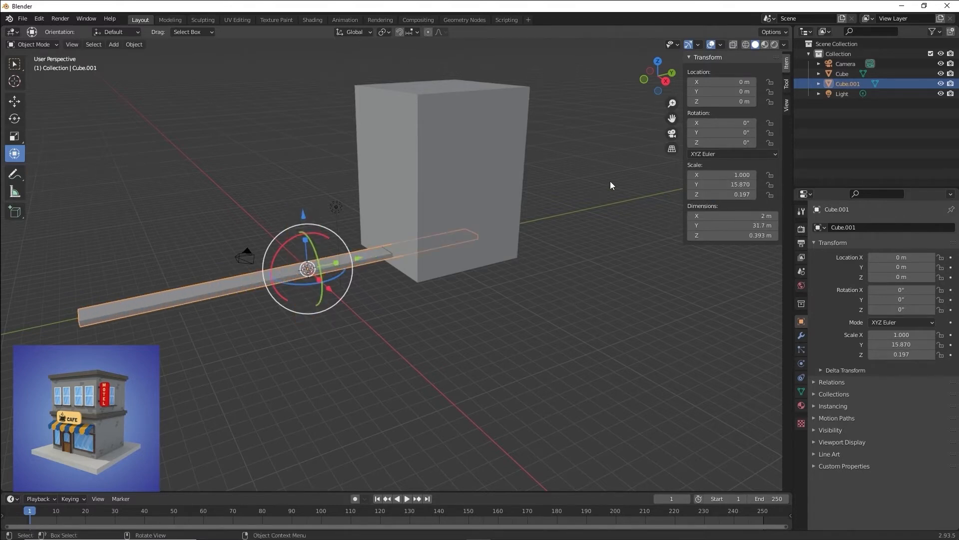
drag(722, 184, 849, 185)
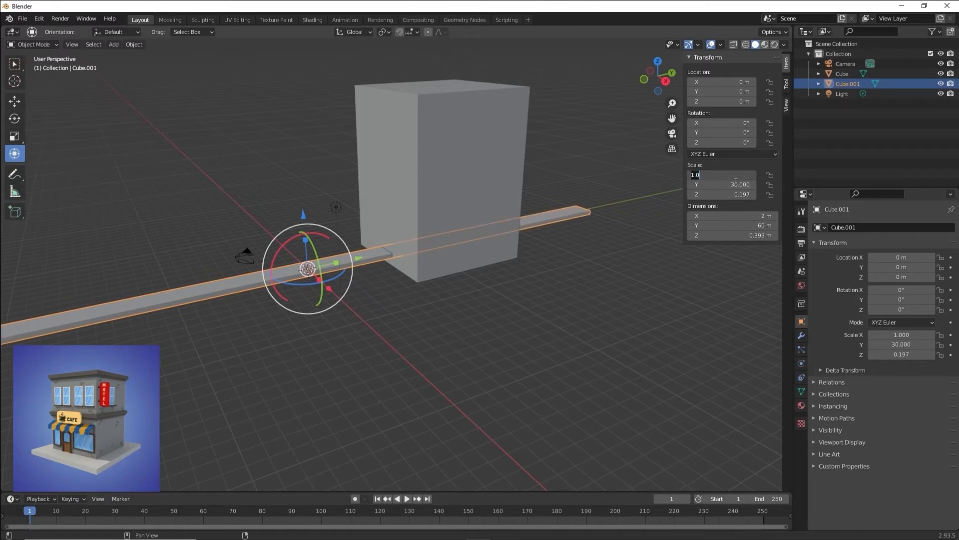
text(30)
key(Return)
scroll(439, 131, down, 4)
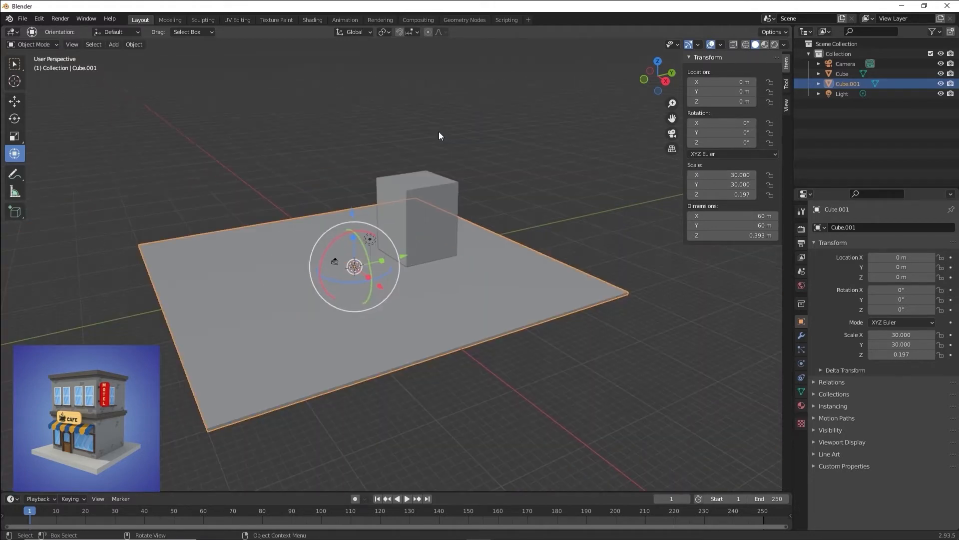
Shrink the ground slab to a scale of about 16.1 along X and 22.5 along Y, and shift it about 0.6 m along Y
middle_drag(405, 221, 460, 232)
scroll(389, 220, up, 2)
drag(382, 287, 369, 279)
middle_drag(369, 279, 303, 295)
drag(365, 264, 391, 253)
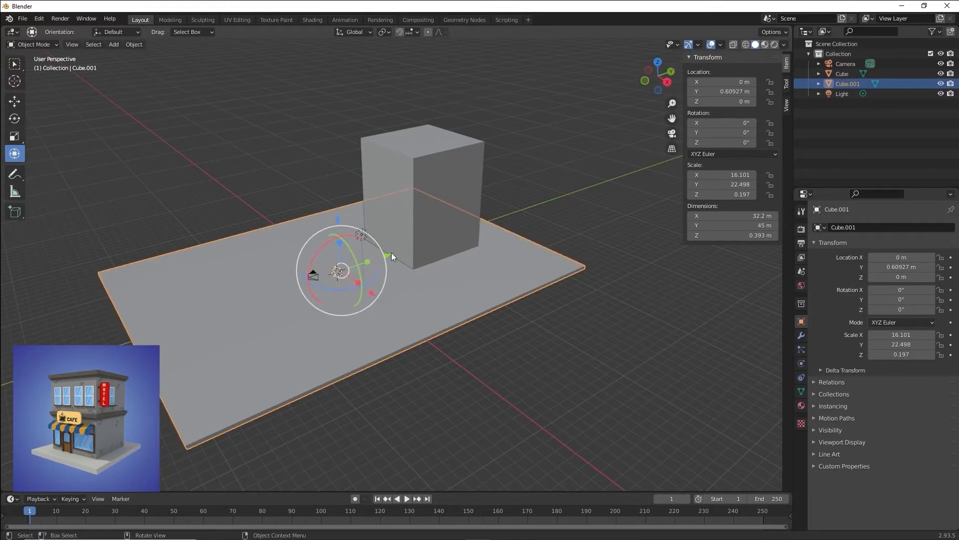
Select the tall box standing on the ground slab
middle_drag(391, 253, 416, 155)
click(405, 170)
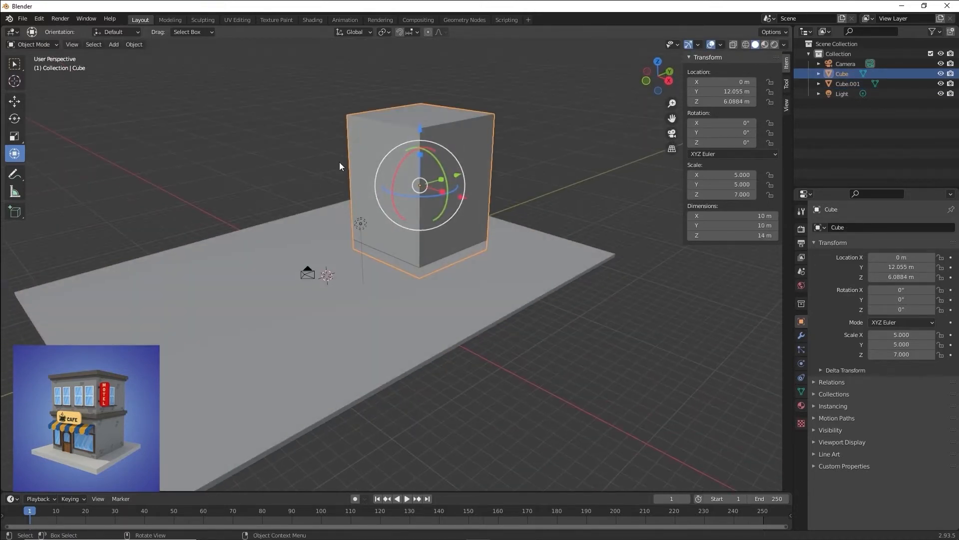
drag(444, 165, 421, 135)
key(ctrl+z)
key(ctrl+z)
key(ctrl+z)
key(ctrl+z)
drag(442, 189, 453, 193)
key(ctrl+z)
Raise the tall box about 0.8 m along Z so that its base sits on the ground slab
mouse_move(388, 166)
middle_down()
mouse_move(437, 170)
mouse_move(384, 158)
middle_up()
drag(383, 158, 379, 128)
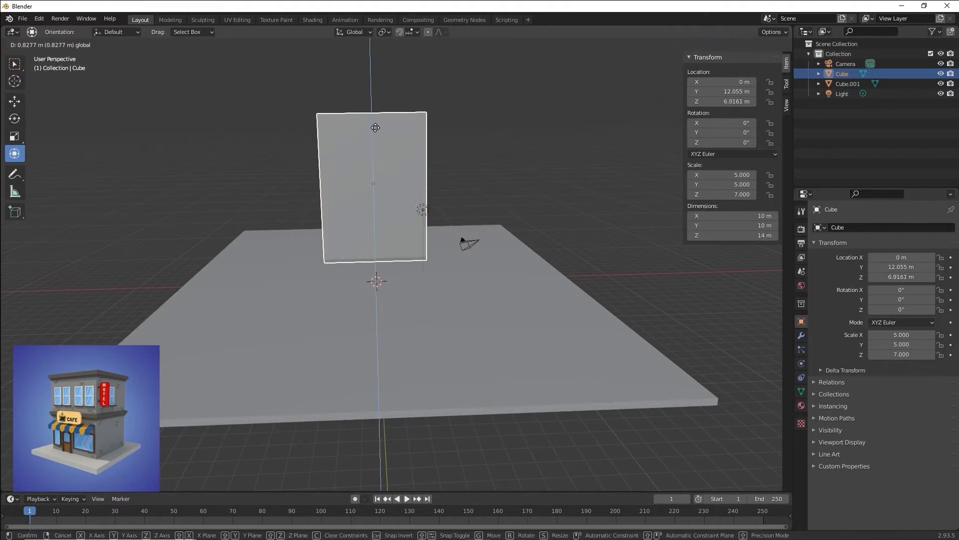
middle_drag(379, 129, 364, 142)
Add a plane mesh to the scene with nothing else selected
shift+middle_drag(530, 145, 499, 187)
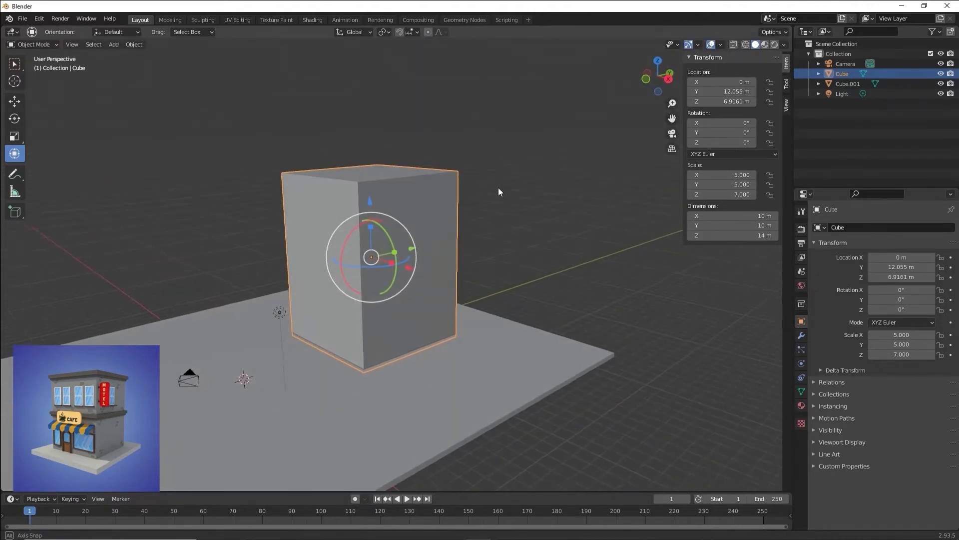
click(499, 186)
key(shift+a)
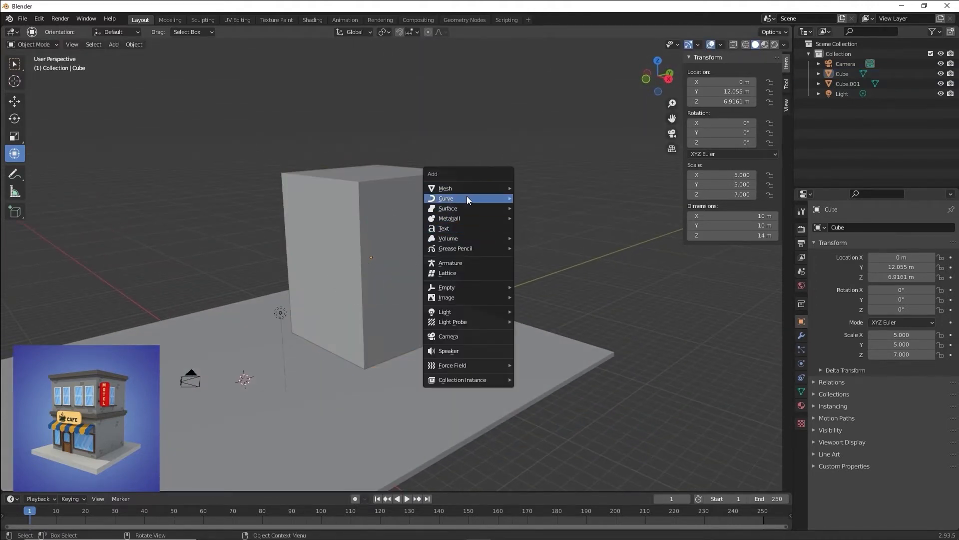
mouse_move(481, 191)
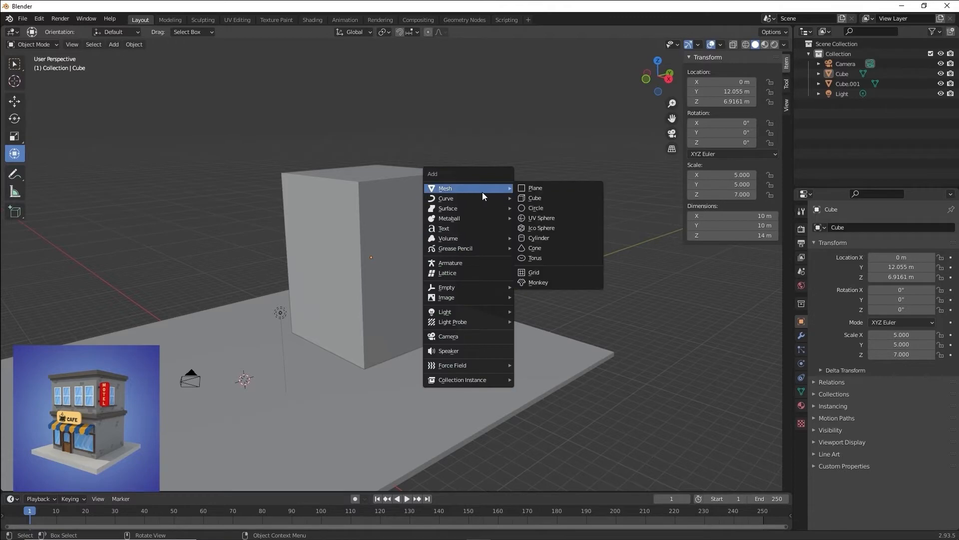
click(577, 185)
drag(241, 324, 250, 191)
middle_drag(250, 191, 251, 253)
drag(276, 244, 457, 218)
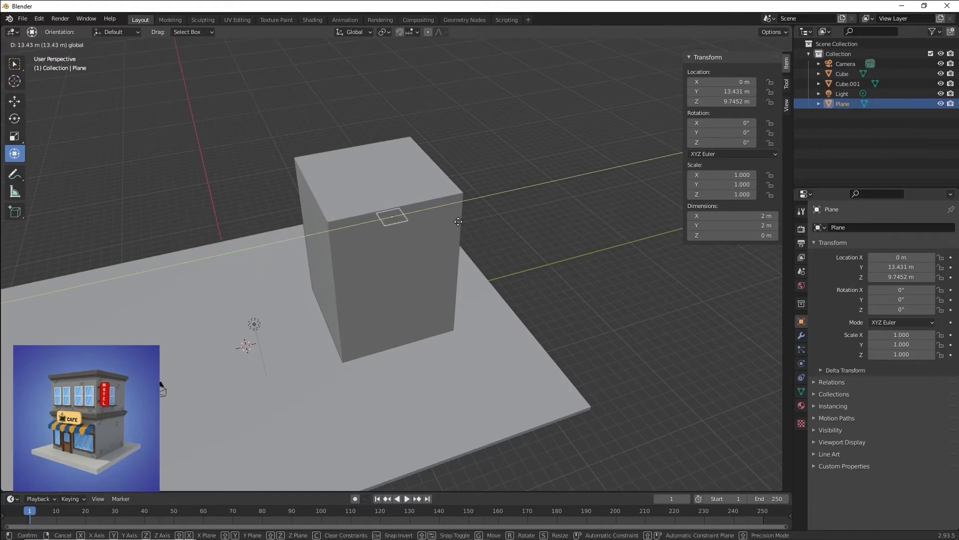
middle_drag(456, 219, 507, 202)
drag(379, 220, 396, 221)
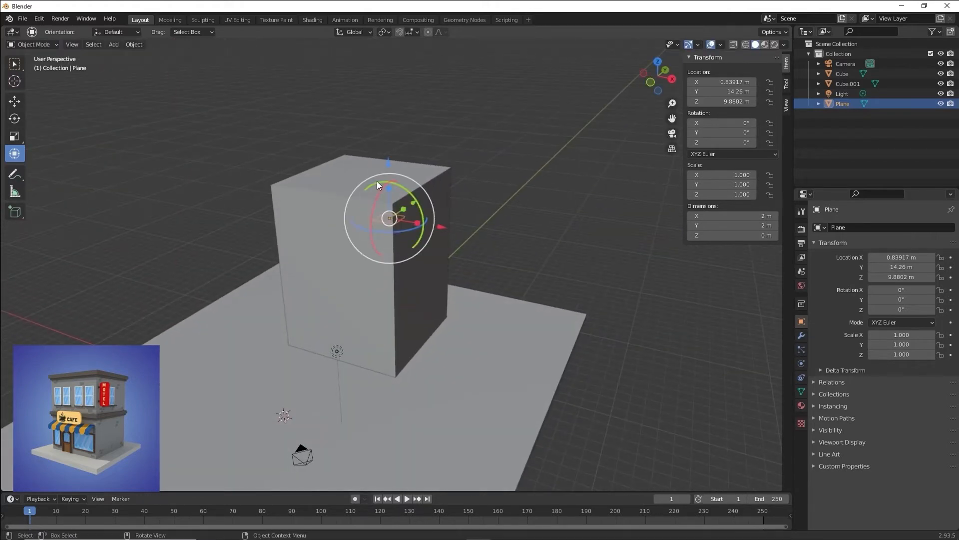
drag(389, 186, 383, 121)
Delete the plane and add a cube mesh to the scene in its place
key(Delete)
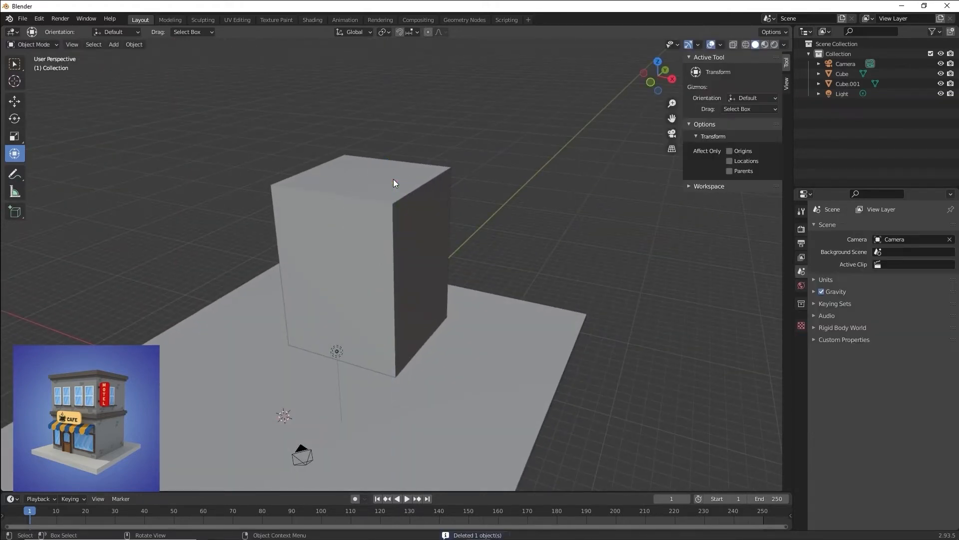
key(shift+a)
mouse_move(405, 181)
click(438, 188)
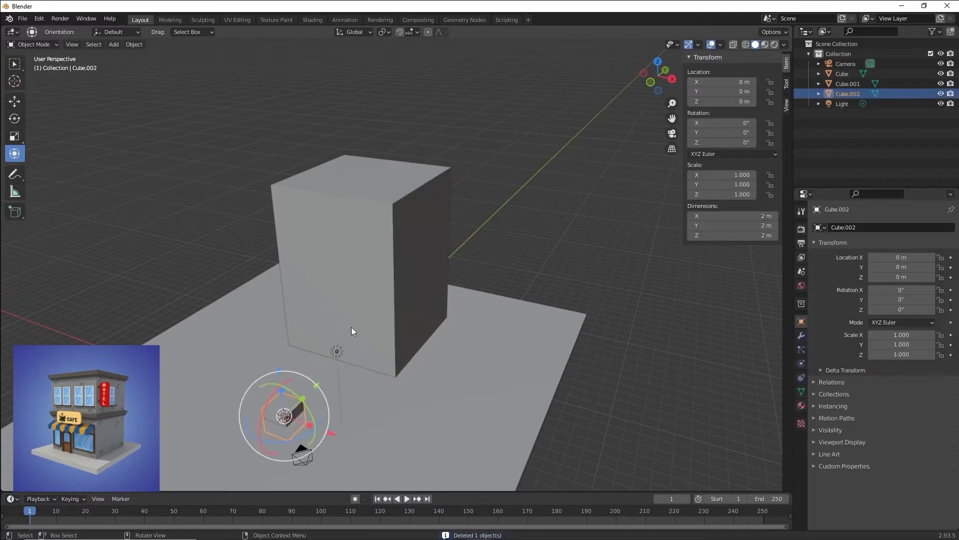
Move the new cube onto the tall box's top, at about 11.5 m along Y and 14.14 m along Z
drag(278, 371, 275, 171)
middle_drag(274, 171, 257, 200)
drag(257, 200, 392, 174)
middle_drag(392, 174, 382, 155)
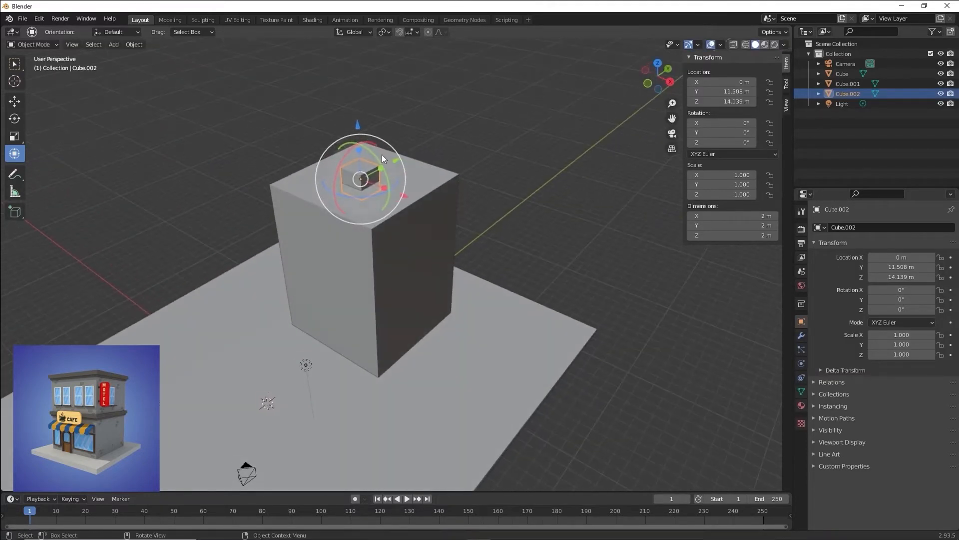
Flatten and widen the cube into a roof slab with scale about 5.357 X, 5.581 Y and 0.129 Z
drag(361, 151, 474, 121)
middle_drag(428, 179, 450, 207)
drag(389, 212, 510, 274)
middle_drag(510, 274, 295, 187)
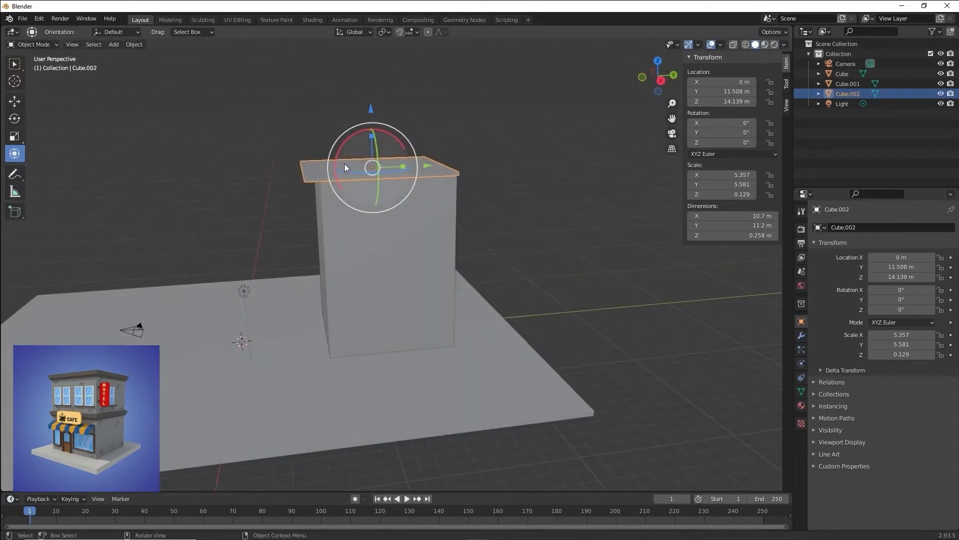
Centre the roof slab at Y 12.2 m, reduce its Y scale to about 5.488 and lower it to about Z 14.05 m
drag(429, 165, 451, 165)
middle_drag(450, 165, 405, 154)
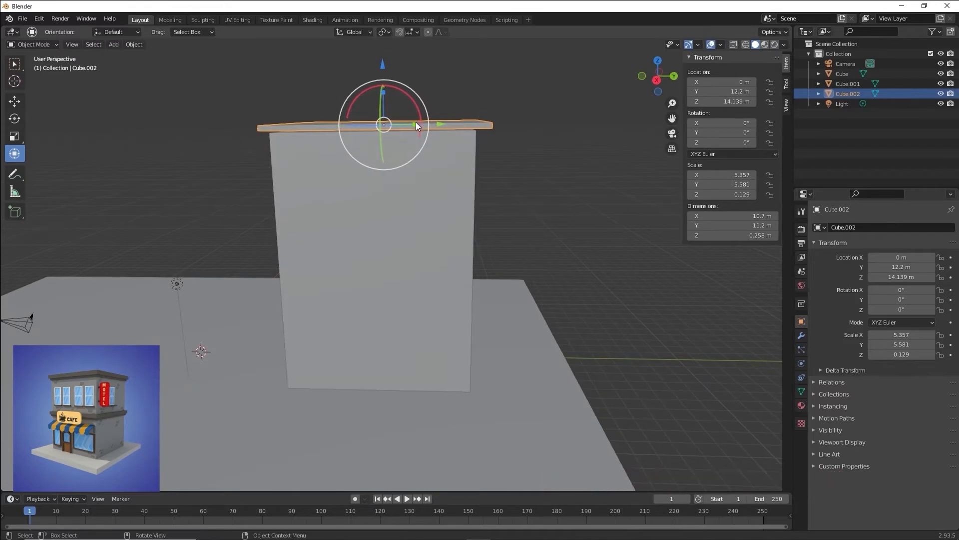
drag(417, 121, 399, 127)
middle_drag(400, 128, 453, 142)
drag(360, 88, 360, 89)
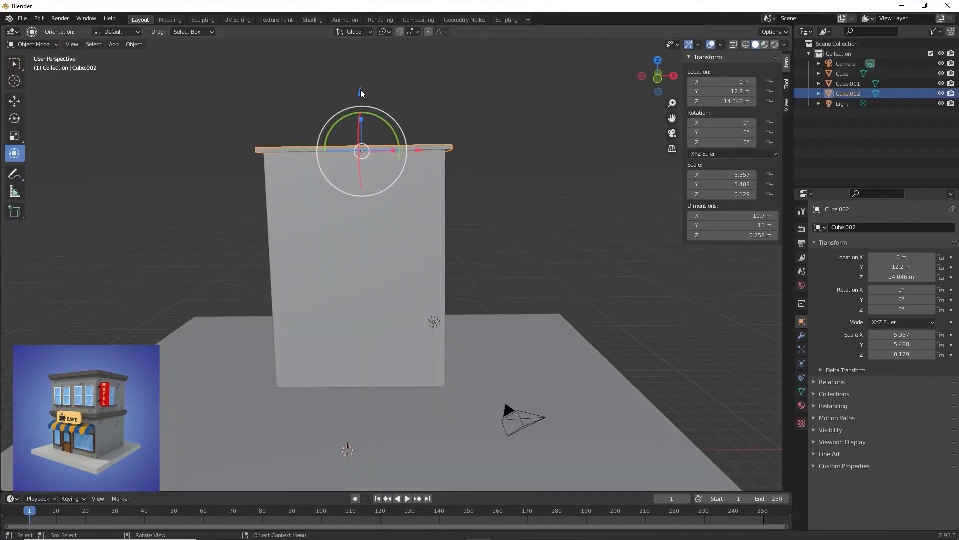
Duplicate the roof slab, lower the copy to about Z 7.5 m as a mid-height ledge, and centre it on the box along Y
key(shift+d)
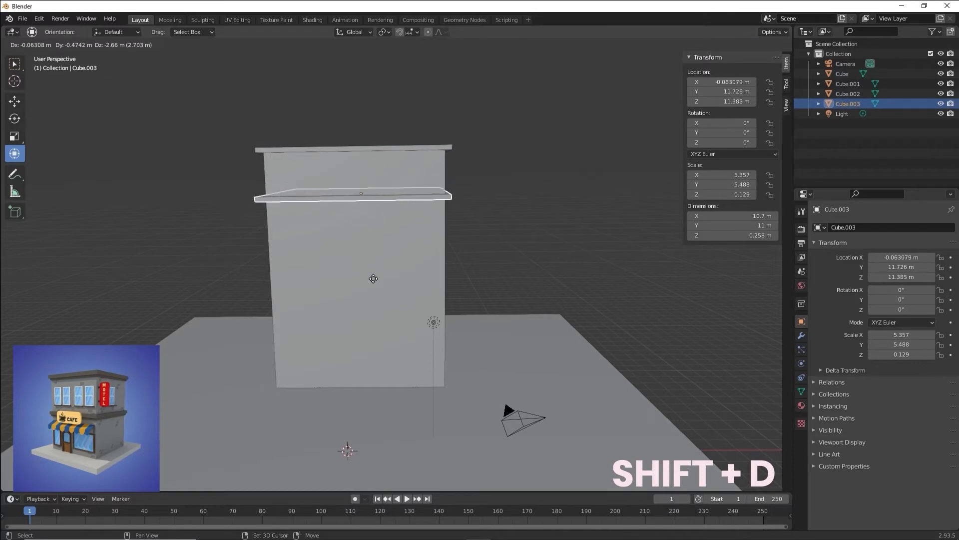
click(370, 278)
drag(359, 132, 359, 197)
middle_drag(488, 203, 433, 218)
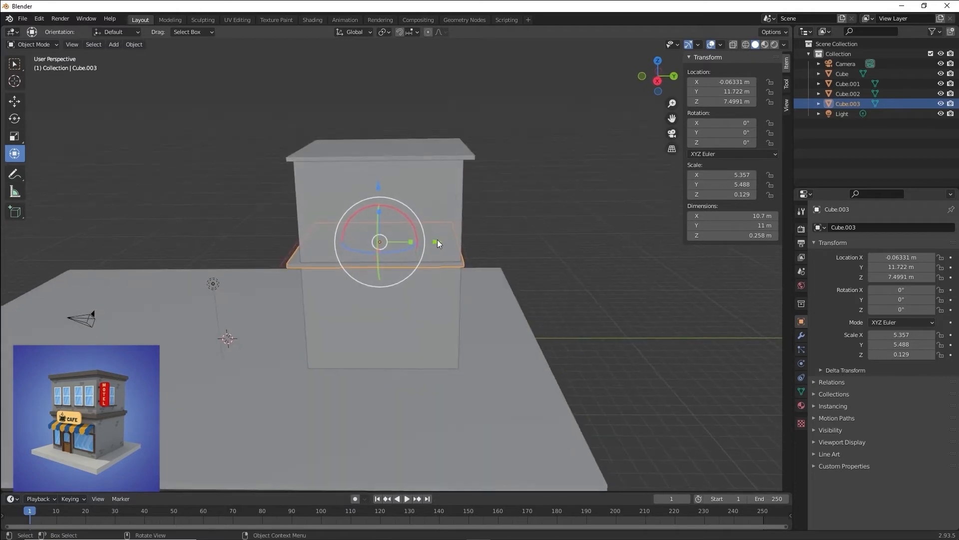
drag(437, 240, 450, 244)
Duplicate the top roof slab and place the copy just beneath it, at about Z 13.63 m
click(467, 153)
middle_drag(519, 166, 494, 180)
scroll(475, 186, up, 3)
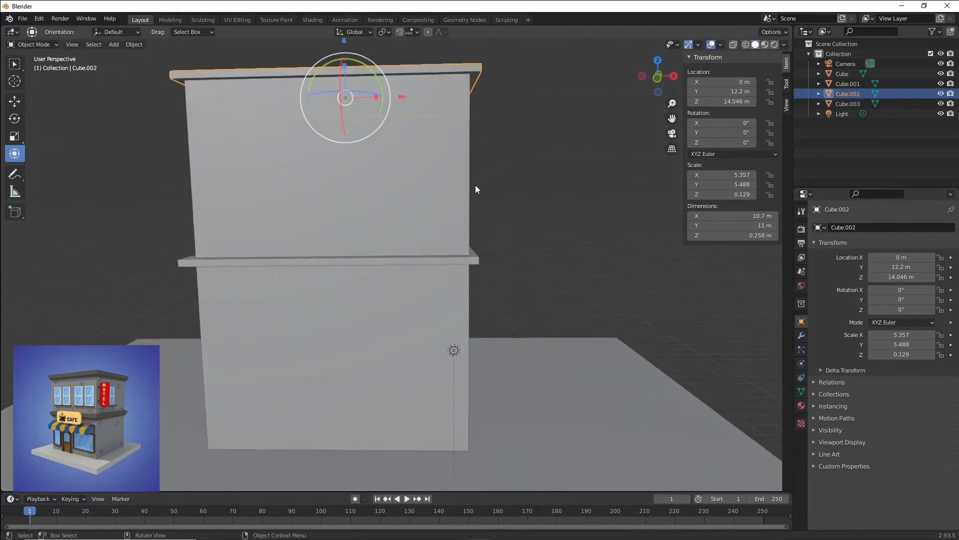
key(shift+d)
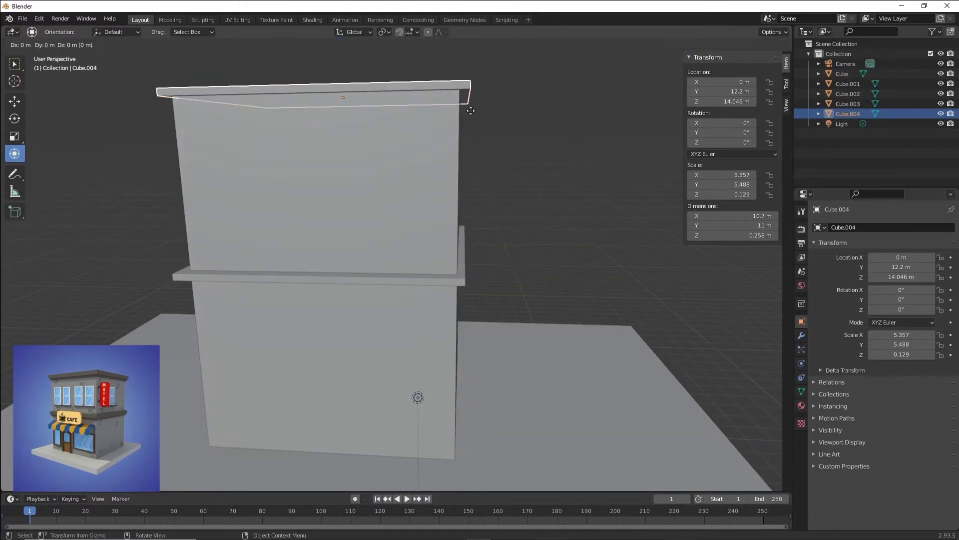
click(467, 124)
middle_drag(467, 124, 358, 101)
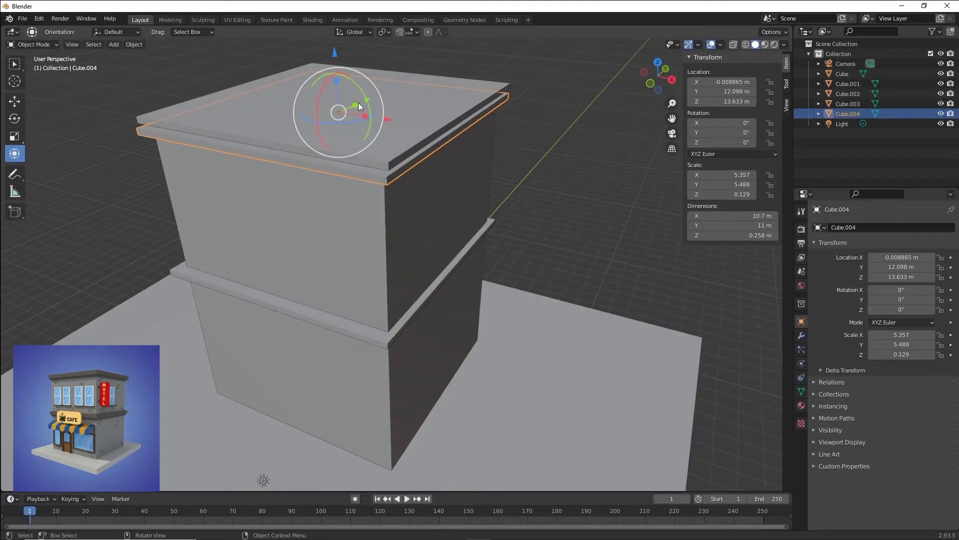
Scale the lower roof slab copy to about 5.158 along X, 5.132 along Y and 0.141 along Z
drag(358, 102, 358, 105)
middle_drag(358, 104, 376, 115)
drag(363, 122, 359, 122)
middle_drag(358, 122, 352, 85)
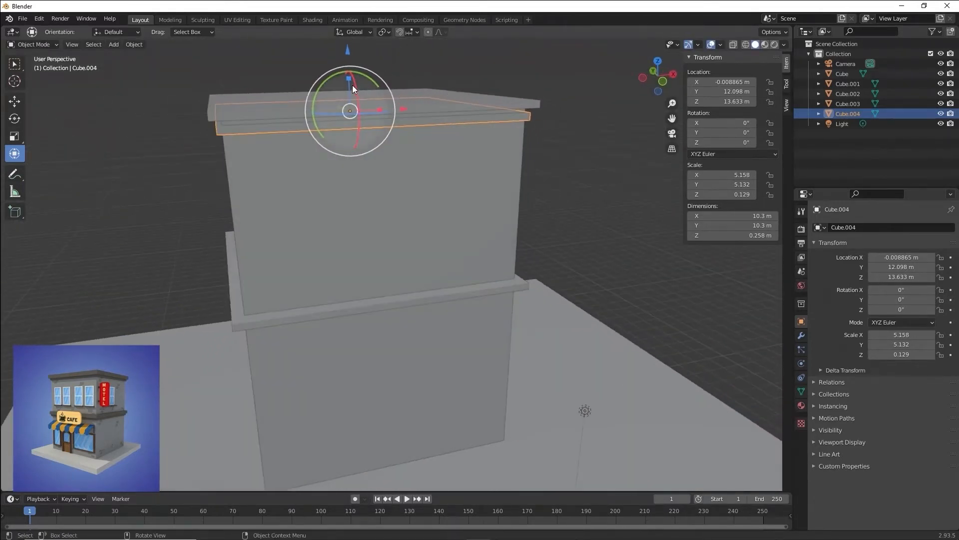
drag(349, 74, 349, 70)
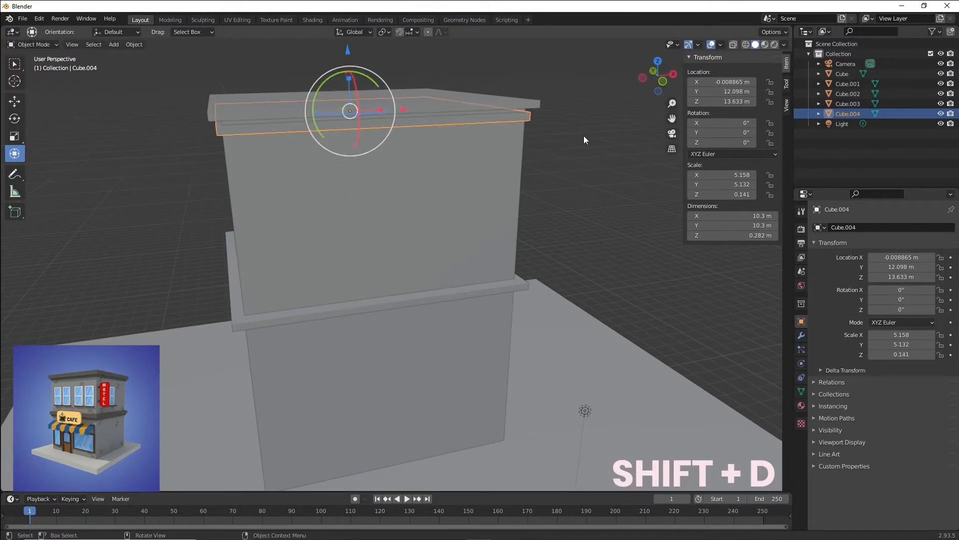
Raise the narrower slab to meet the roof slab's underside, and shift the roof slab to about Y 12.17 m
middle_drag(584, 136, 434, 102)
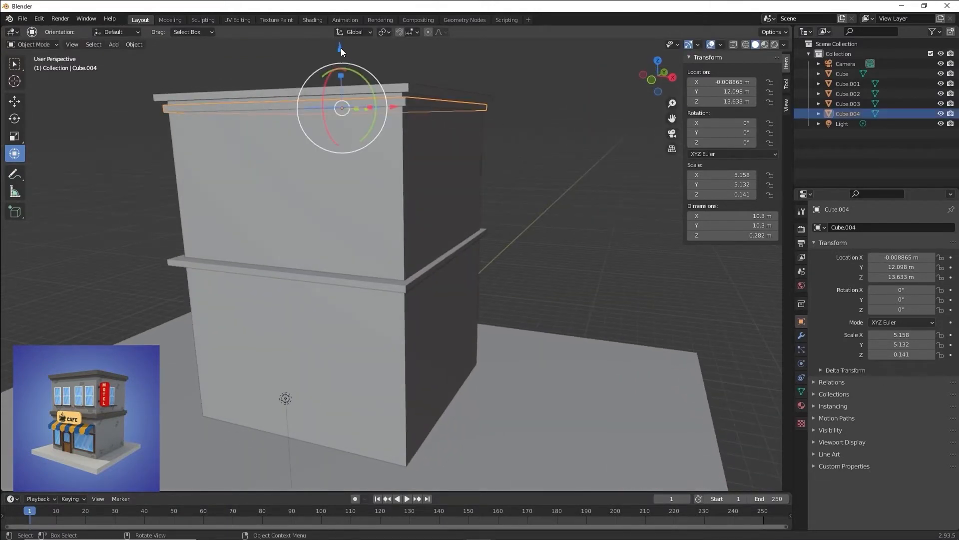
drag(341, 48, 341, 40)
click(501, 137)
middle_drag(501, 137, 408, 143)
click(427, 128)
drag(412, 119, 412, 121)
mouse_move(413, 121)
middle_down()
mouse_move(508, 122)
mouse_move(417, 137)
middle_up()
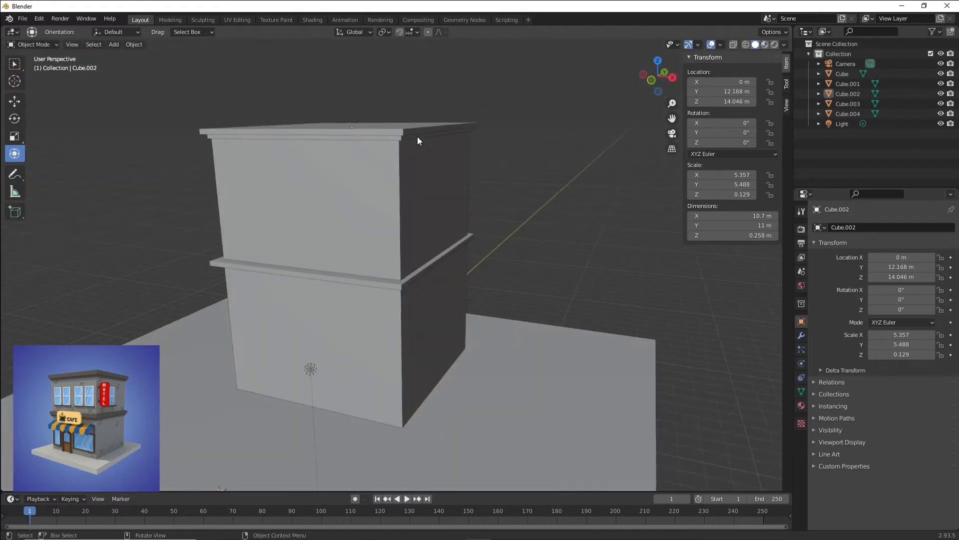
Duplicate the narrower trim slab straight down along Z to about 7.17 m, just beneath the mid-height ledge
click(418, 136)
key(shift+d)
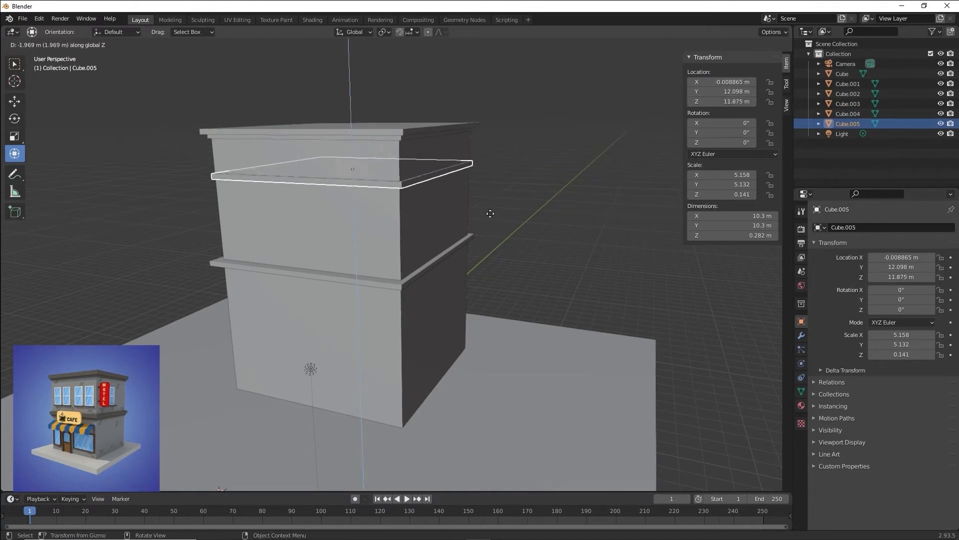
click(490, 288)
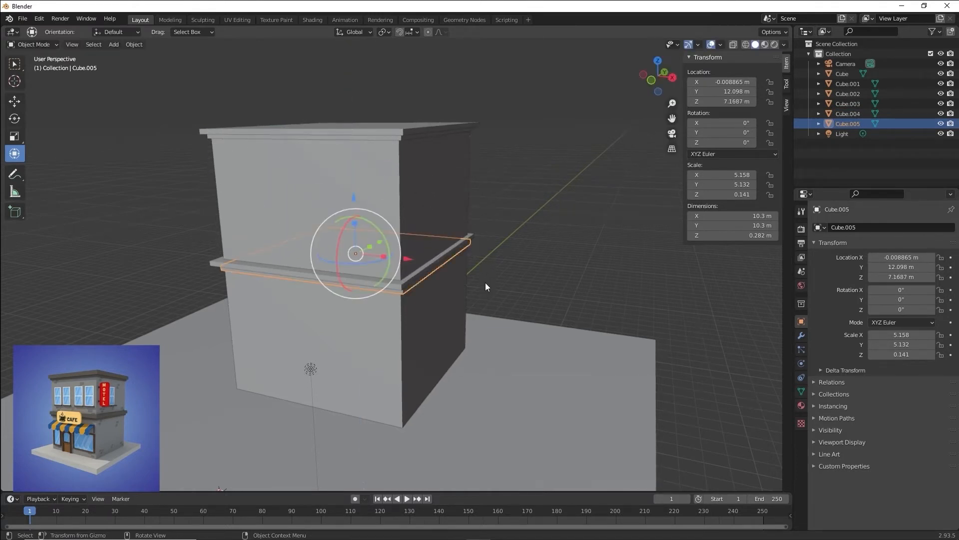
middle_drag(520, 250, 552, 229)
scroll(520, 226, down, 3)
click(486, 223)
Add another cube mesh to the scene in front of the building
middle_drag(487, 223, 489, 251)
scroll(486, 245, down, 1)
key(shift+a)
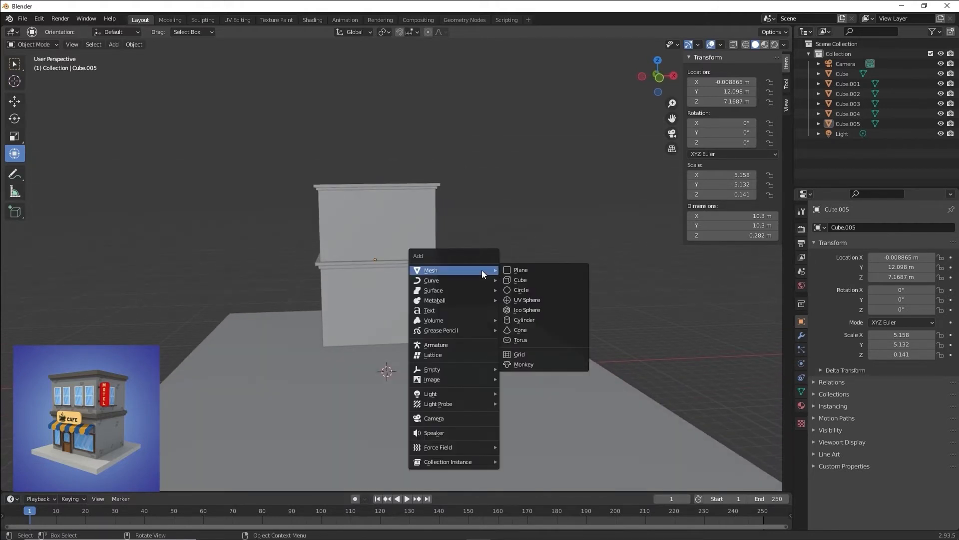
click(529, 278)
middle_drag(485, 316, 446, 351)
scroll(447, 351, up, 2)
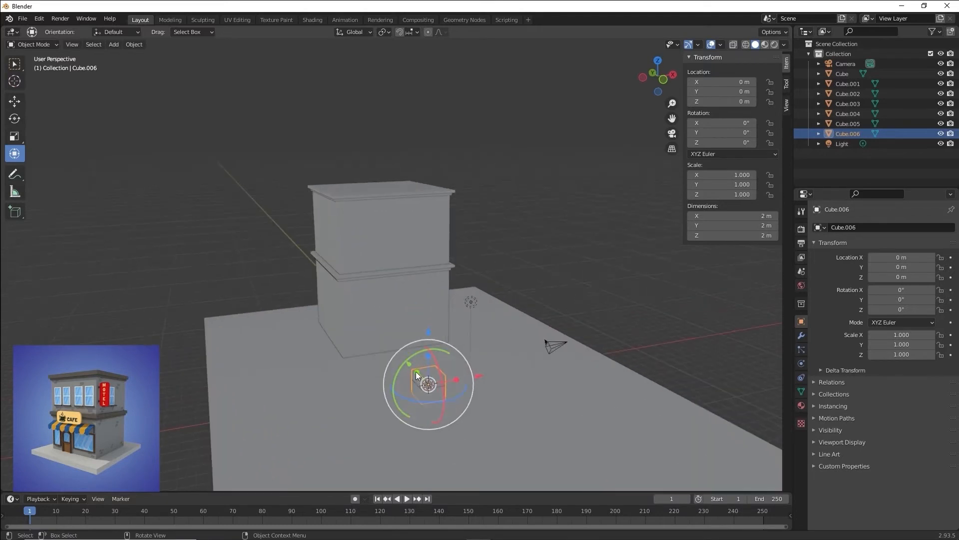
Reshape the new cube into a flat panel with scale about 2.064 X, 3.127 Y and 0.184 Z
drag(416, 370, 378, 332)
middle_drag(386, 378, 368, 391)
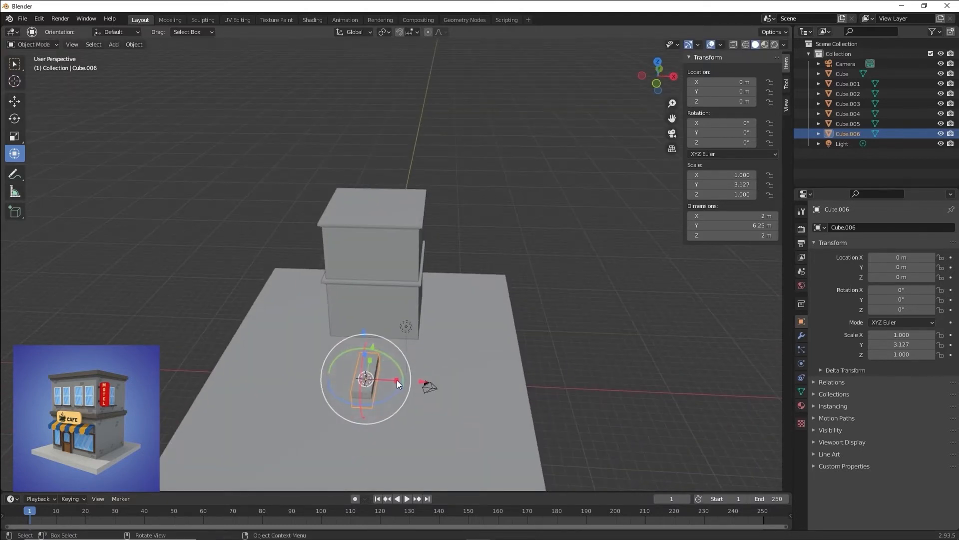
drag(397, 380, 429, 381)
middle_drag(430, 380, 337, 347)
mouse_move(310, 326)
mouse_down()
mouse_move(311, 342)
mouse_move(302, 335)
mouse_up()
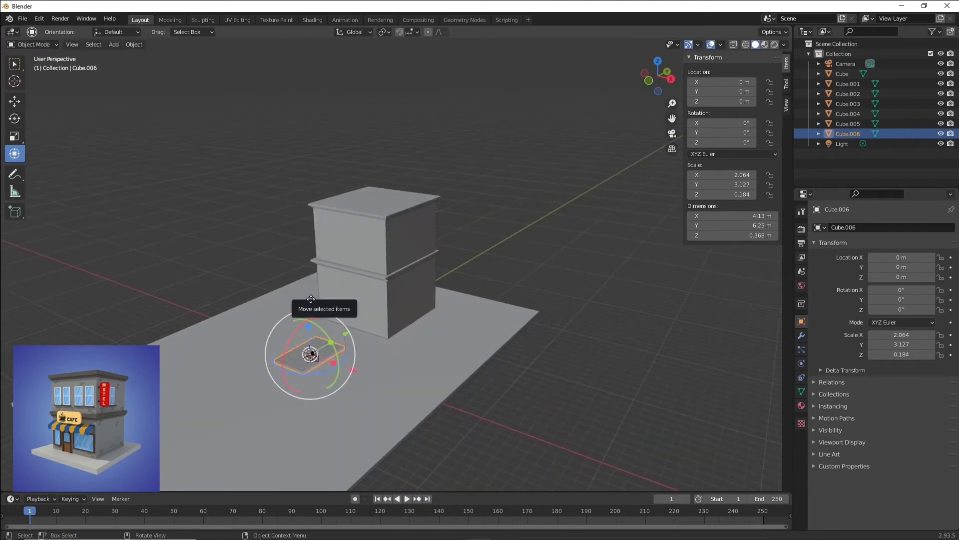
Stand the panel against the upper front wall: X rotation 90.9°, Y about 6.89 m, Z about 10.49 m, X scale 1.513, Z scale 0.042
drag(307, 302, 307, 295)
scroll(412, 294, up, 2)
middle_drag(306, 295, 432, 229)
scroll(369, 259, up, 2)
mouse_move(409, 247)
mouse_down()
mouse_move(405, 278)
mouse_move(409, 264)
mouse_up()
middle_drag(410, 264, 400, 199)
drag(406, 171, 397, 192)
middle_drag(398, 192, 419, 200)
drag(420, 201, 408, 205)
middle_drag(408, 205, 431, 206)
drag(433, 204, 458, 174)
middle_drag(458, 174, 491, 237)
drag(474, 253, 469, 134)
shift+middle_drag(470, 134, 494, 215)
drag(478, 217, 400, 173)
scroll(413, 175, up, 3)
middle_drag(489, 183, 634, 192)
drag(404, 147, 470, 142)
shift+middle_drag(505, 135, 407, 157)
drag(407, 158, 397, 130)
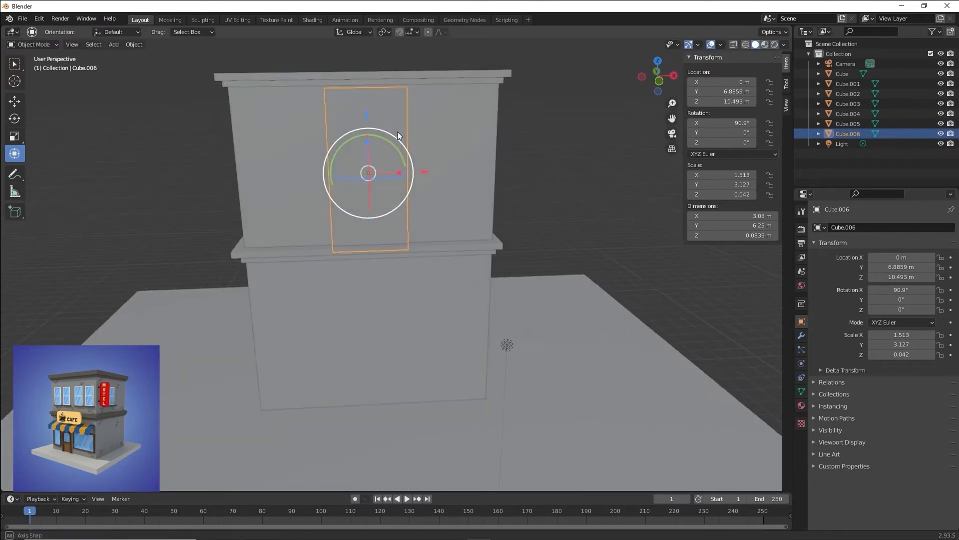
Place the panel at about X -3.46 m and Z 11.68 m, scaled to 0.925 X, 1.239 Y and 0.048 Z, and deselect it
drag(426, 173, 298, 180)
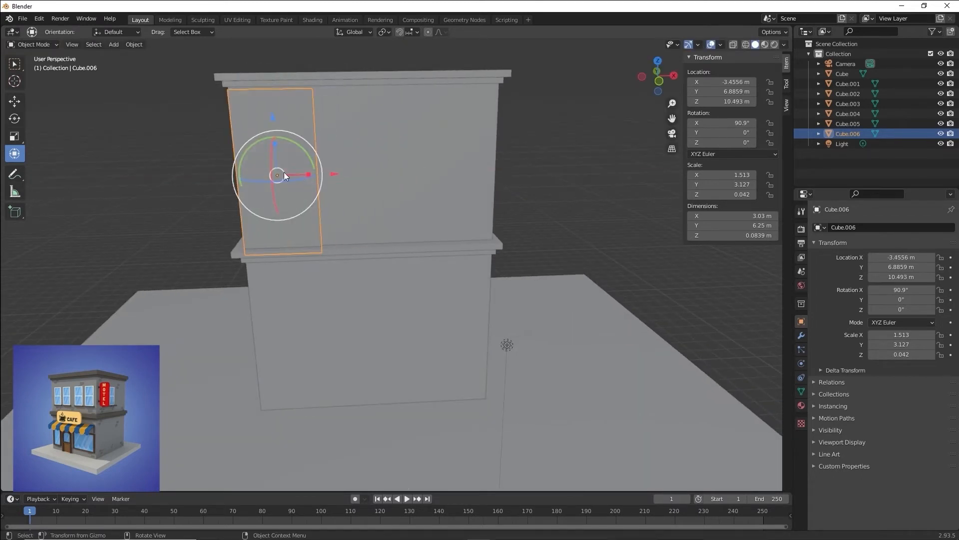
drag(276, 143, 300, 170)
mouse_move(273, 119)
mouse_down()
mouse_move(273, 85)
mouse_move(273, 123)
mouse_move(298, 141)
mouse_move(289, 142)
mouse_move(273, 103)
mouse_up()
drag(306, 143, 316, 144)
middle_drag(317, 143, 384, 141)
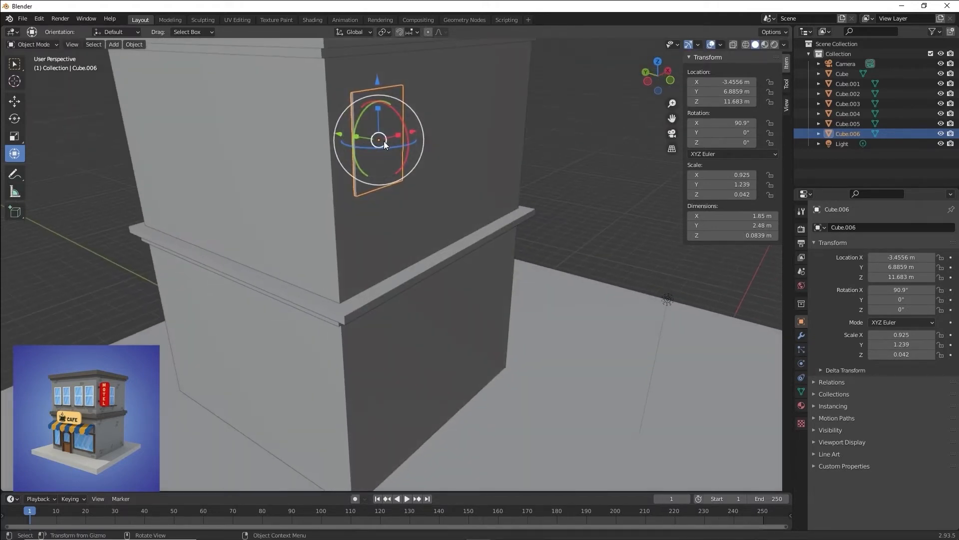
drag(357, 137, 353, 136)
key(alt+a)
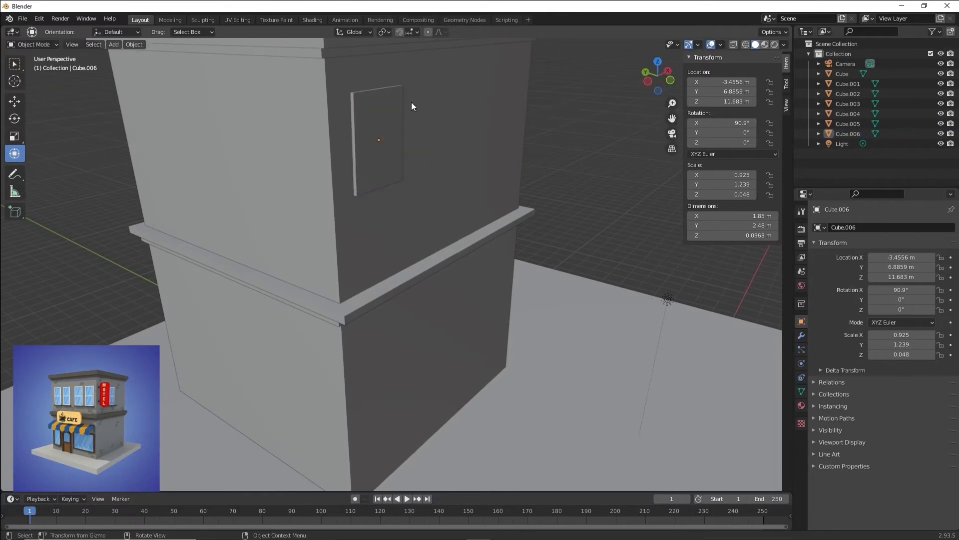
Duplicate the window panel and shrink the copy along global Z to about 0.33 of its height
click(383, 101)
key(shift+d)
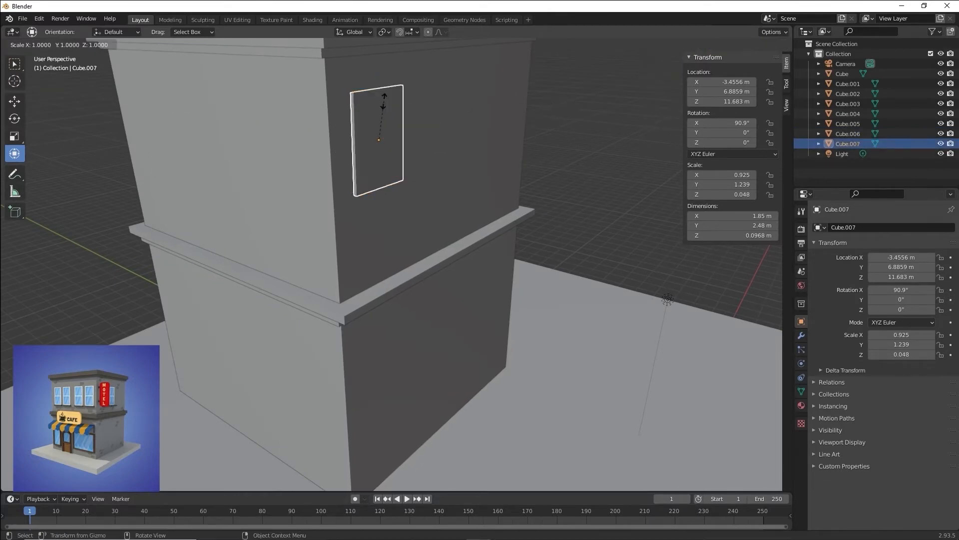
drag(384, 102, 382, 126)
key(z)
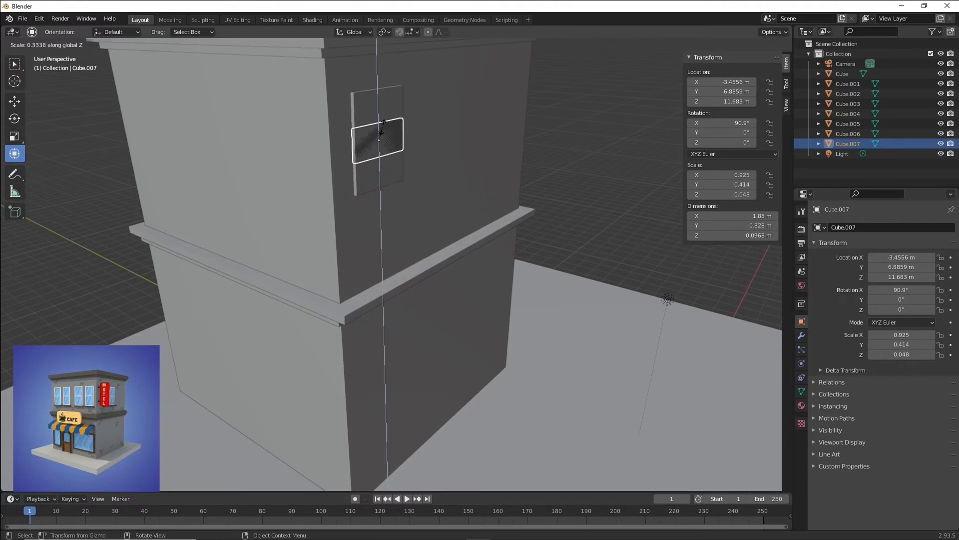
click(383, 126)
Fit the pane into the window's upper half at about Z 12.28 m, scaled 0.788 by 0.487, and duplicate it into the lower half
middle_drag(424, 143, 400, 177)
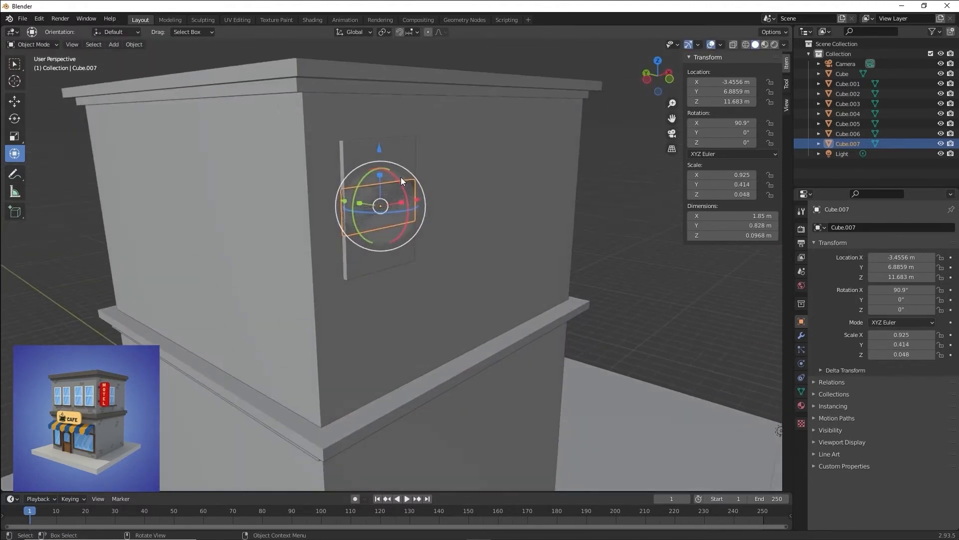
drag(382, 147, 382, 114)
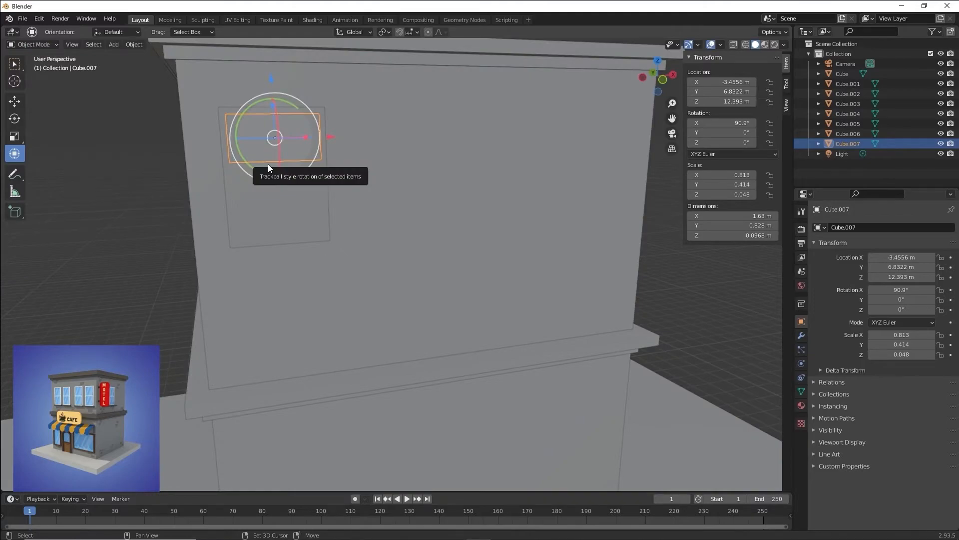
key(shift+d)
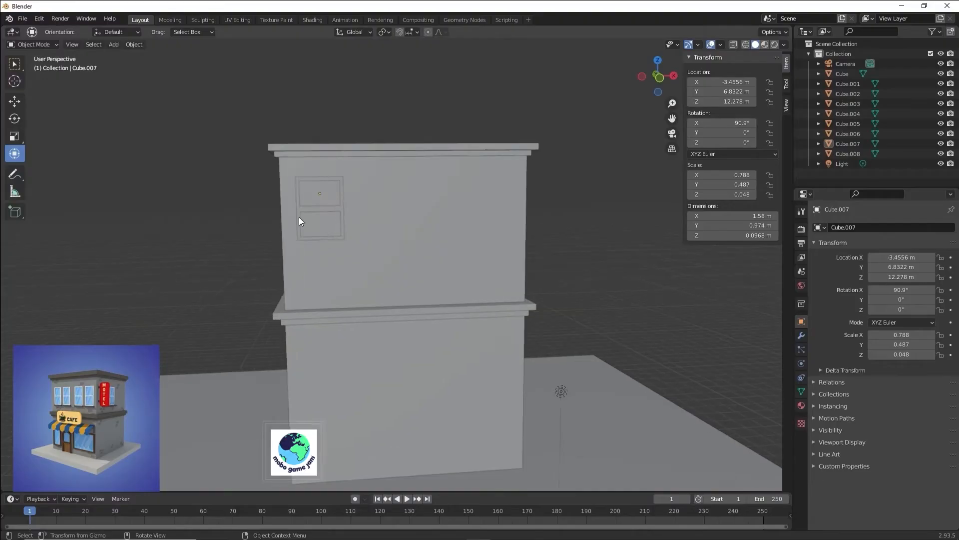
Select the window panel with both panes and duplicate them along X, placing the copy at about X -1.31 m
shift+click(340, 208)
shift+click(339, 203)
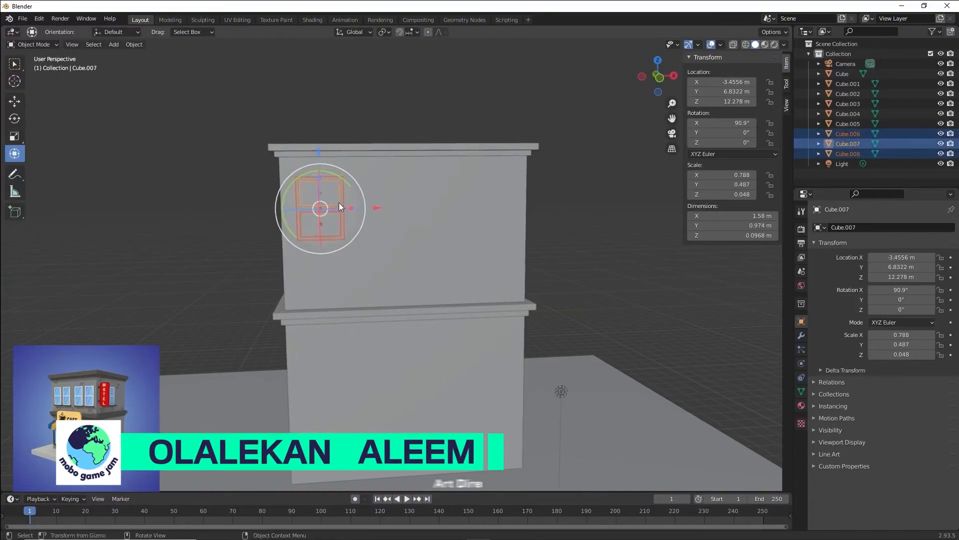
key(shift+d)
key(x)
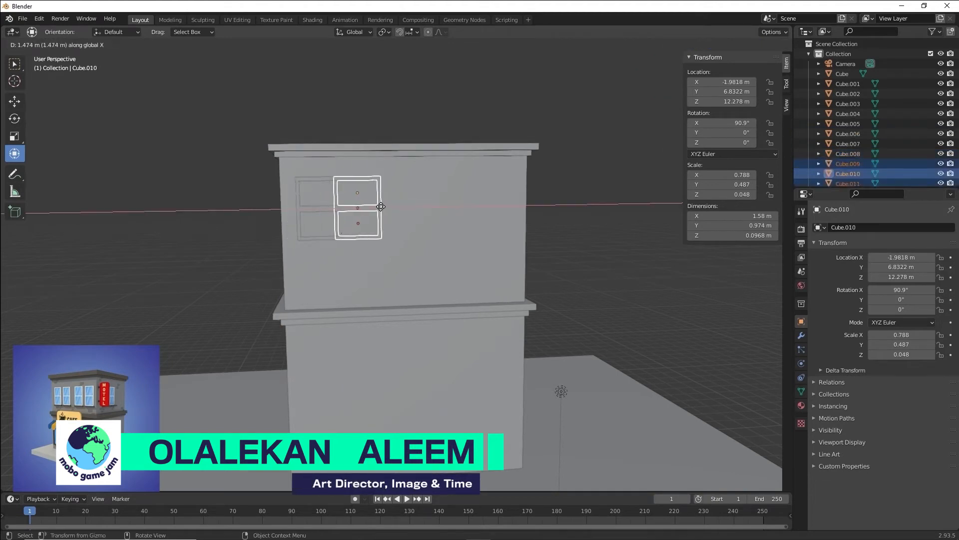
click(394, 202)
middle_drag(391, 205, 379, 206)
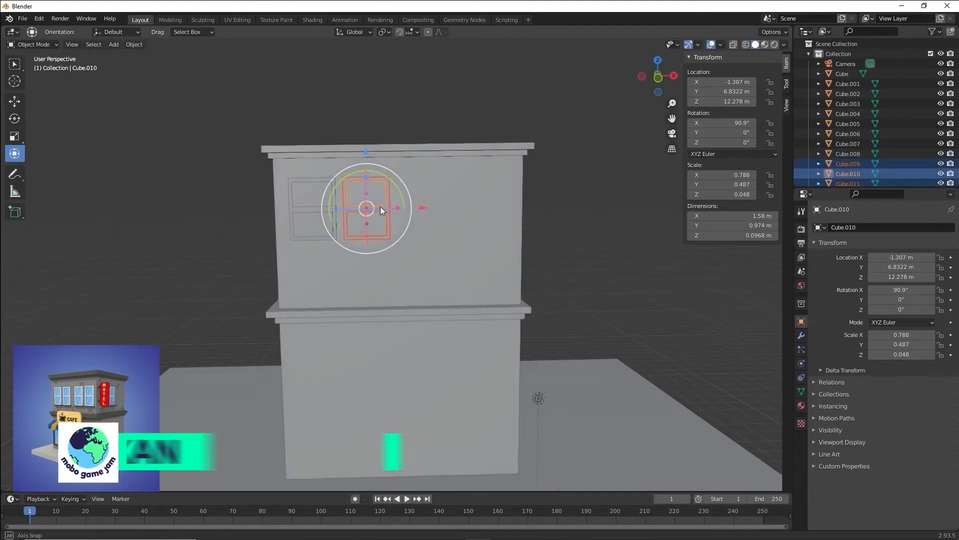
Select both upper windows with their panes, excluding the wall, and duplicate them along X onto the right half of the facade
drag(233, 177, 423, 241)
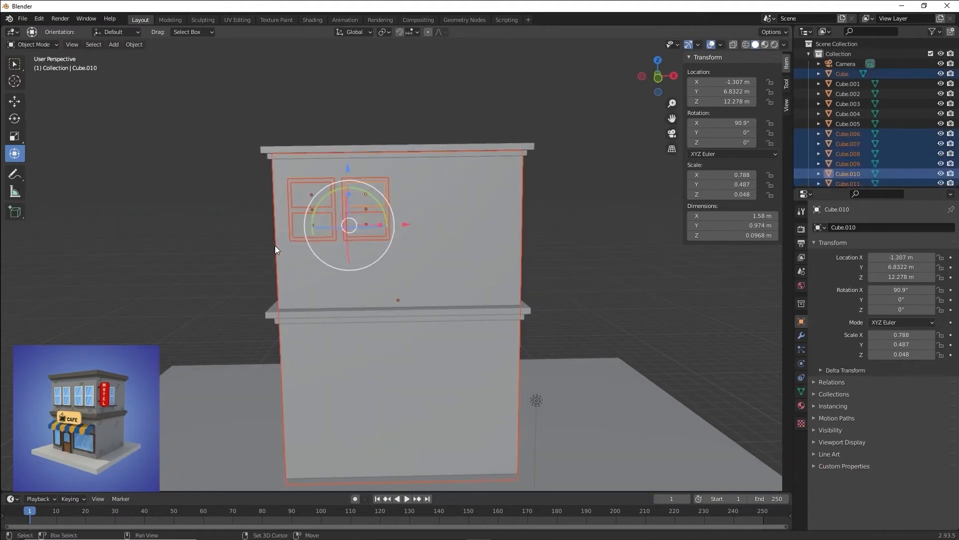
shift+click(275, 245)
shift+click(275, 245)
key(shift+d)
key(x)
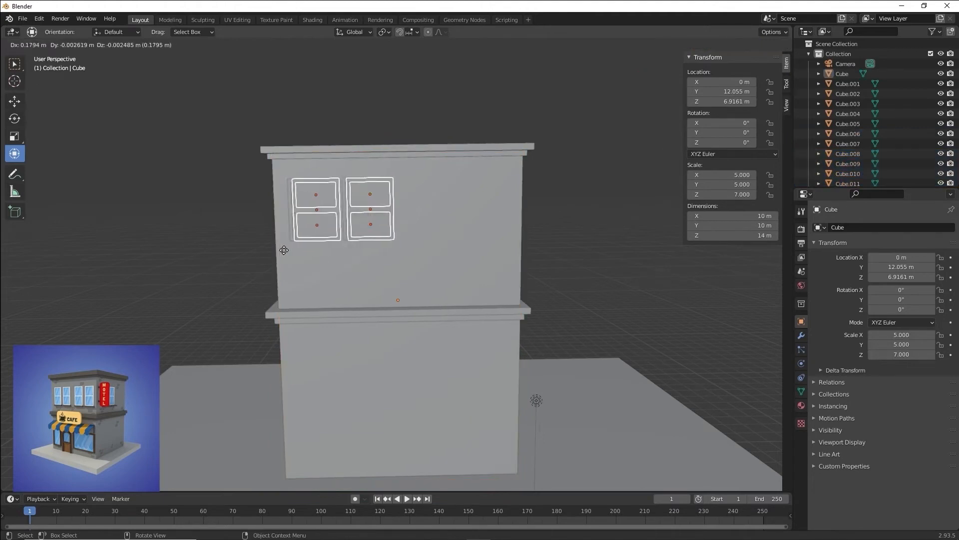
click(395, 246)
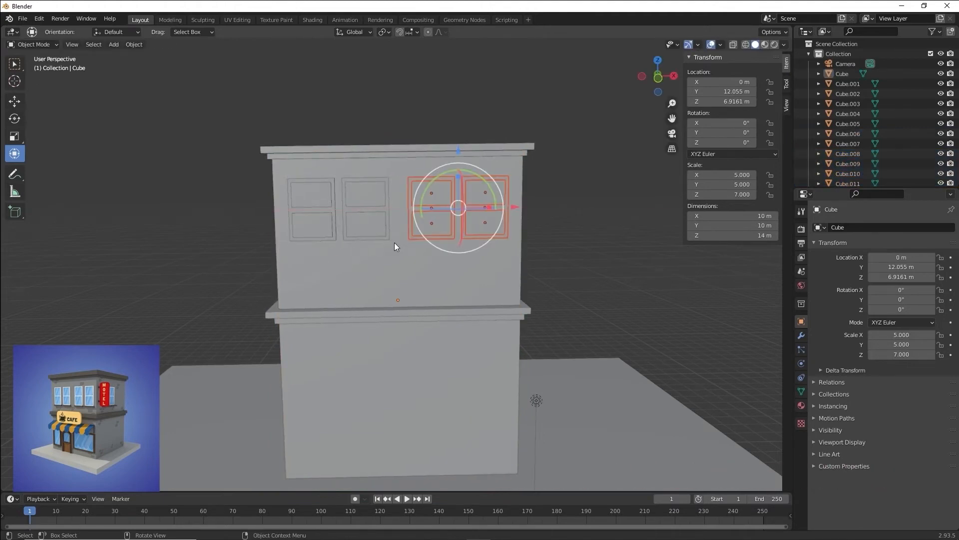
Copy the leftmost upper window to the ground floor and reshape it into a single-pane window, with the pane scaled 1.042 by 0.858
middle_drag(566, 243, 452, 232)
key(b)
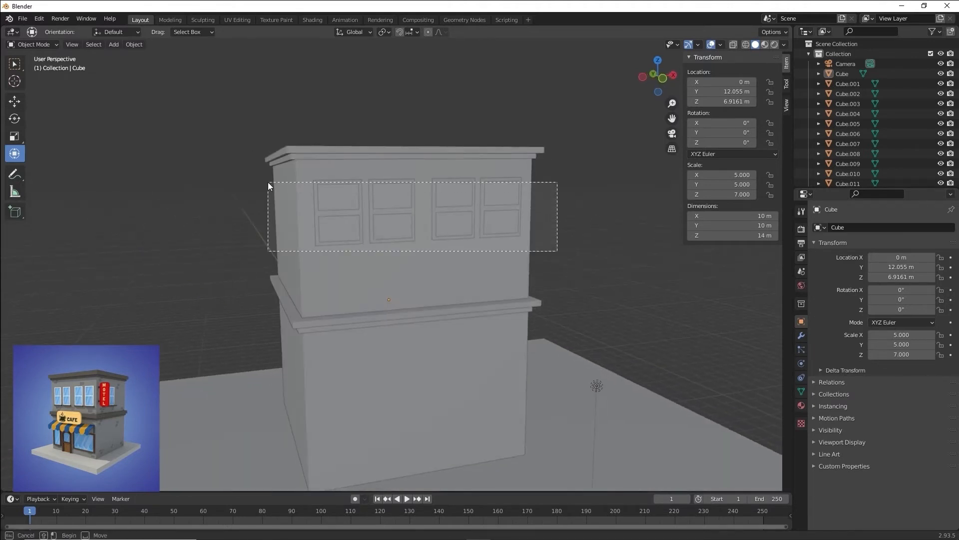
drag(268, 182, 268, 183)
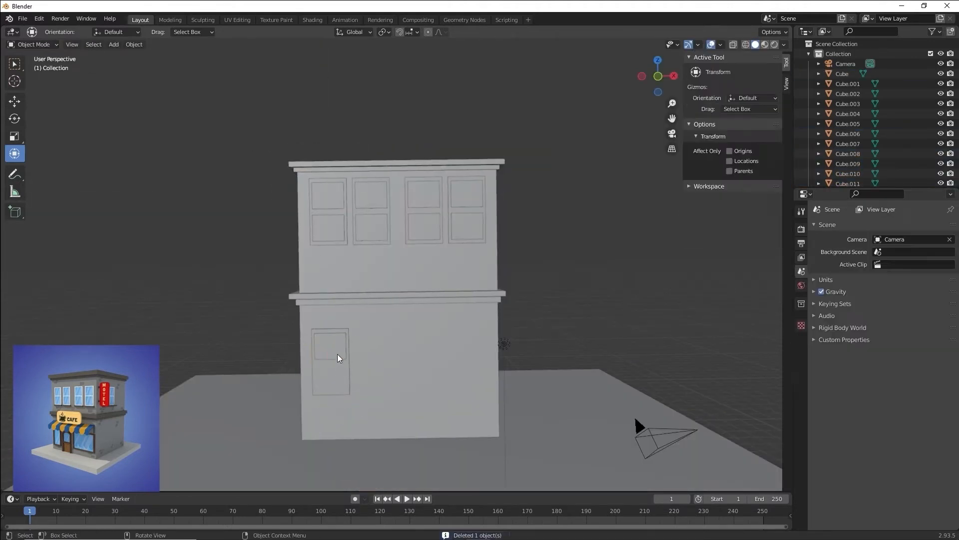
key(g)
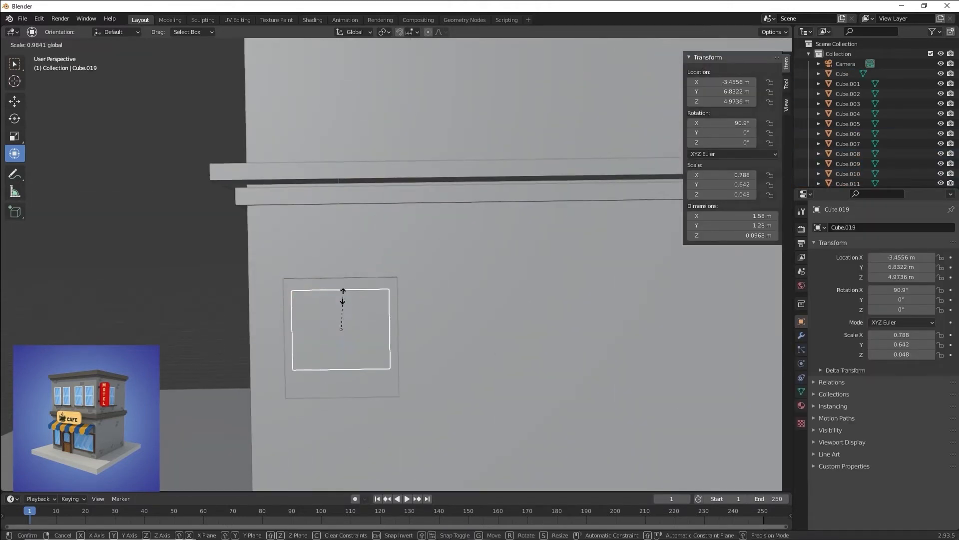
click(342, 295)
key(s)
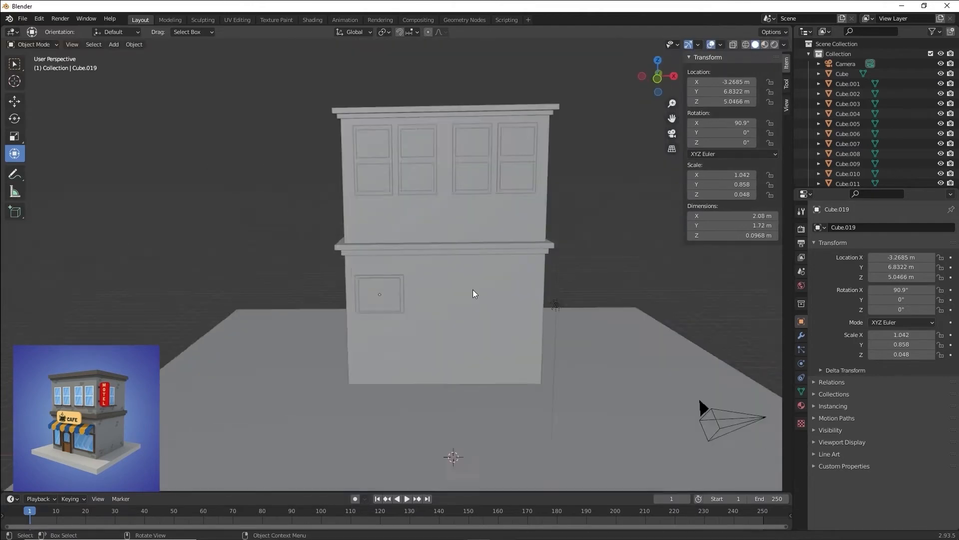
Duplicate the ground-floor window along X as a larger shop window, and place a cube scaled 2.207 X by 0.562 Z above as an awning block
key(shift+d)
key(x)
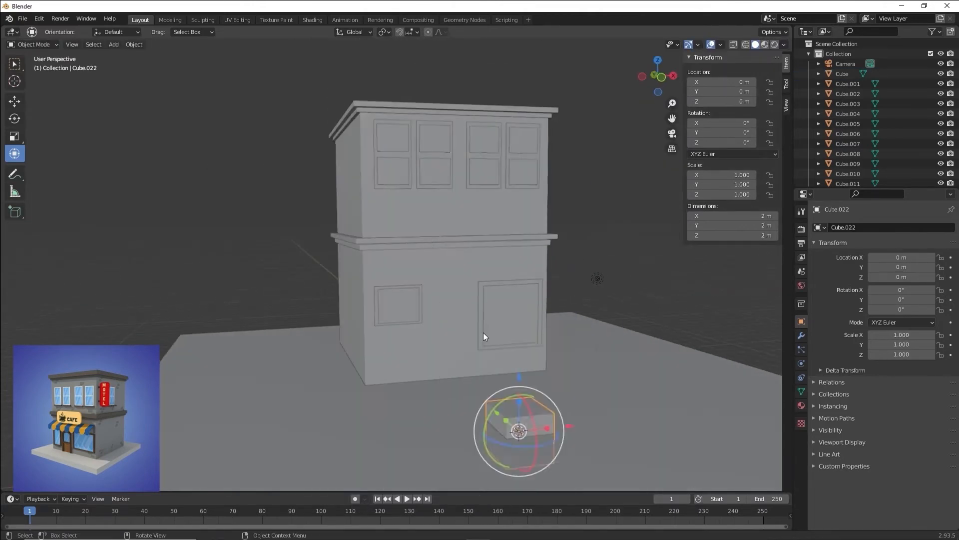
middle_drag(483, 332, 514, 272)
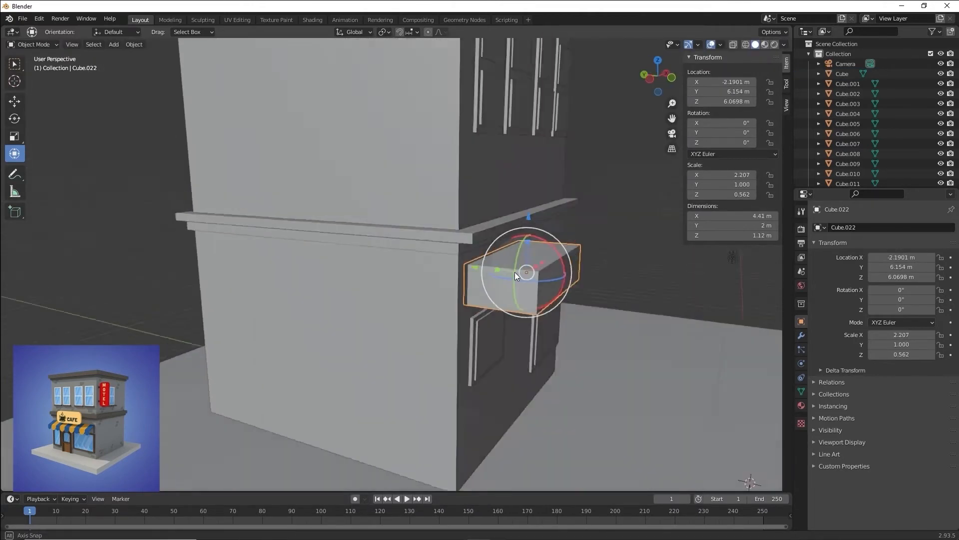
key(s)
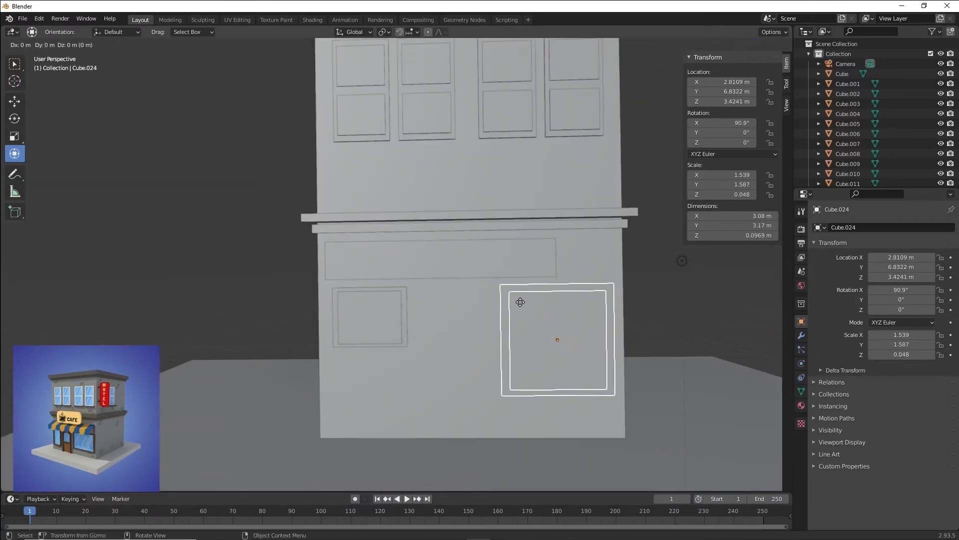
Duplicate the large shop window along X to about X -0.28 m and reshape the copy into a tall, narrow door reaching the ground
key(x)
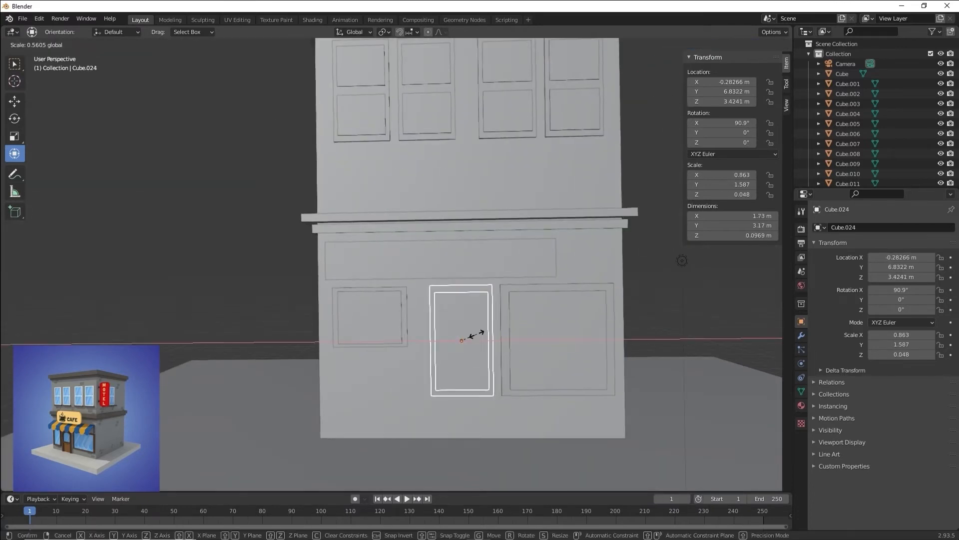
key(s)
key(z)
Reposition the small ground-floor window, adjust the door's width along X and deselect everything
click(334, 295)
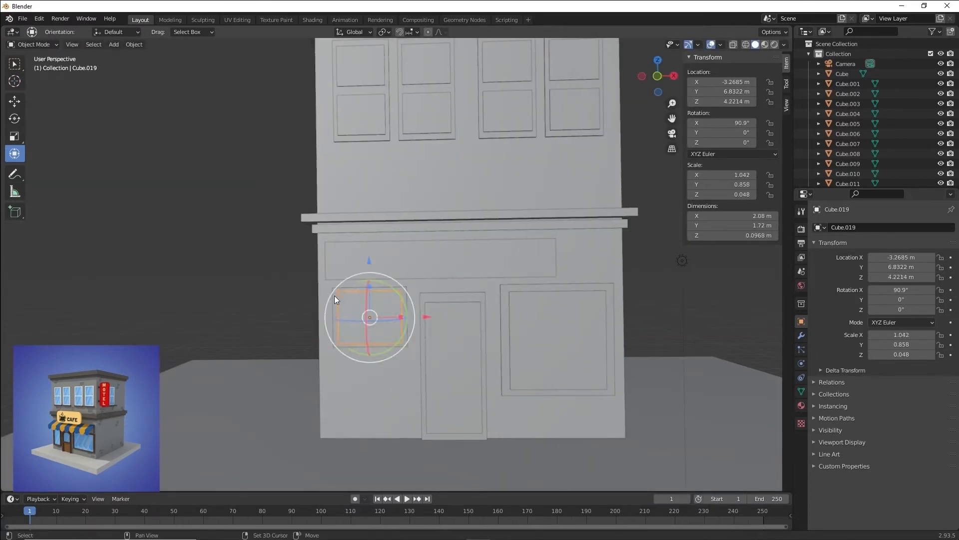
key(g)
click(326, 301)
click(420, 345)
key(s)
key(x)
click(417, 343)
key(alt+a)
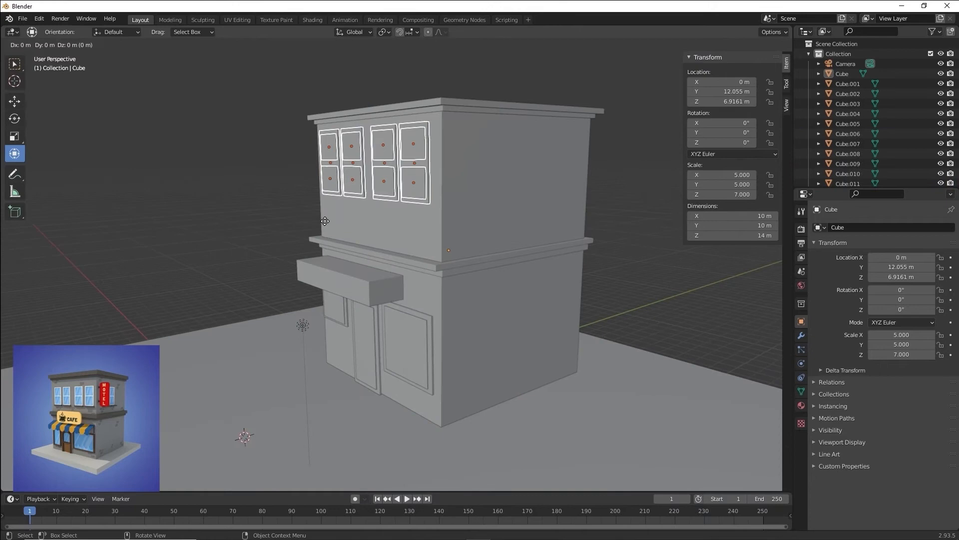
Rotate the duplicated set of four upper windows 90° about global Z and place it on the adjacent side wall
key(r)
key(z)
key(9)
key(0)
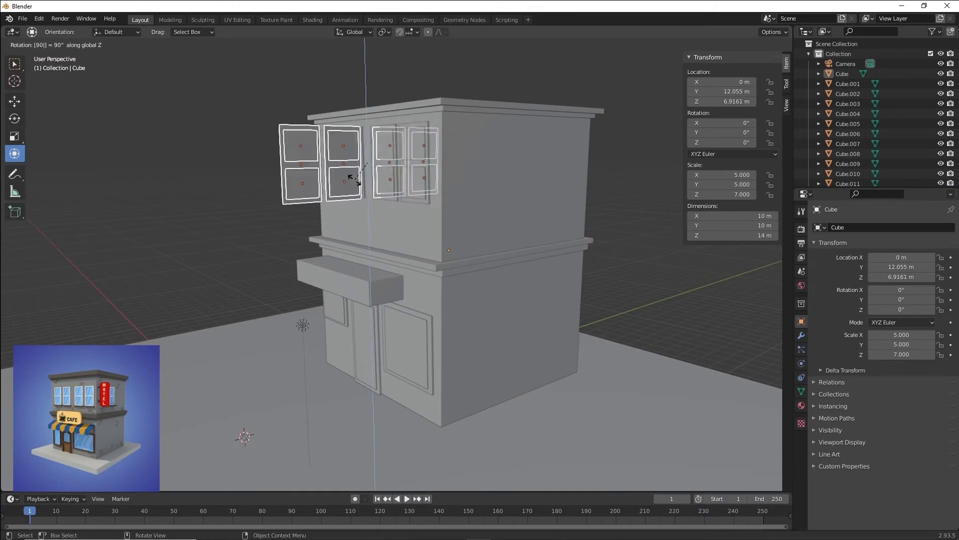
key(Return)
Add a cube and shape it into a brick scaled 0.117 by 0.279 by 0.109 on the side wall, at about Y 10.57 m and Z 8.17 m
key(shift+a)
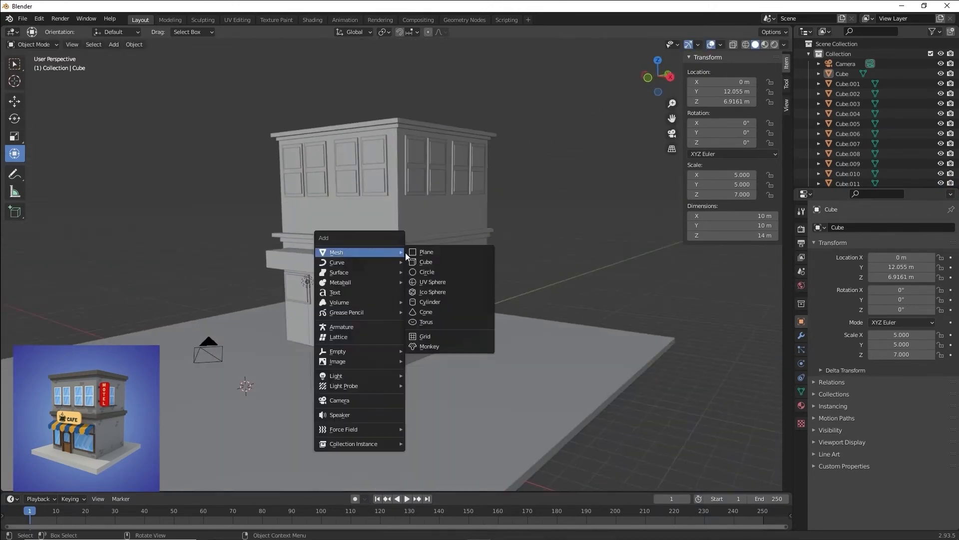
click(426, 261)
key(g)
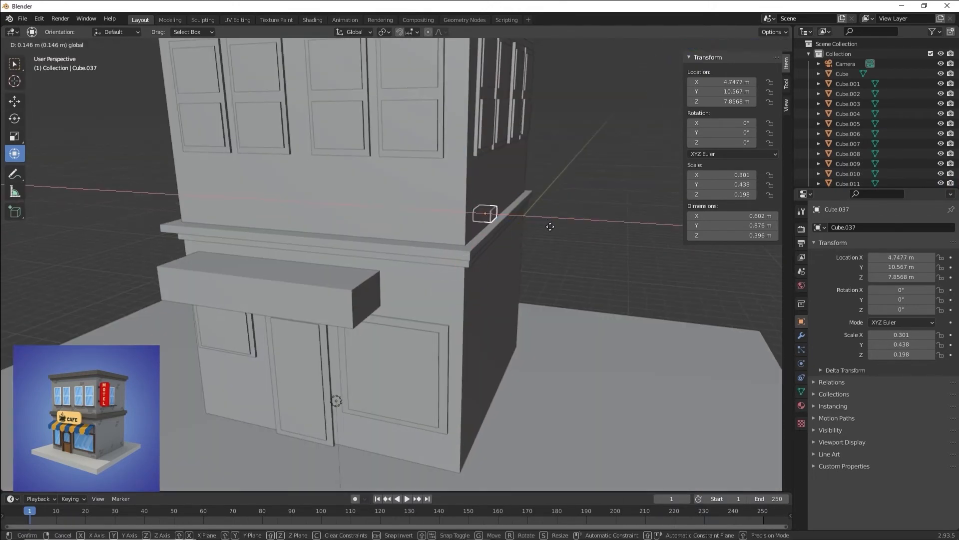
click(552, 223)
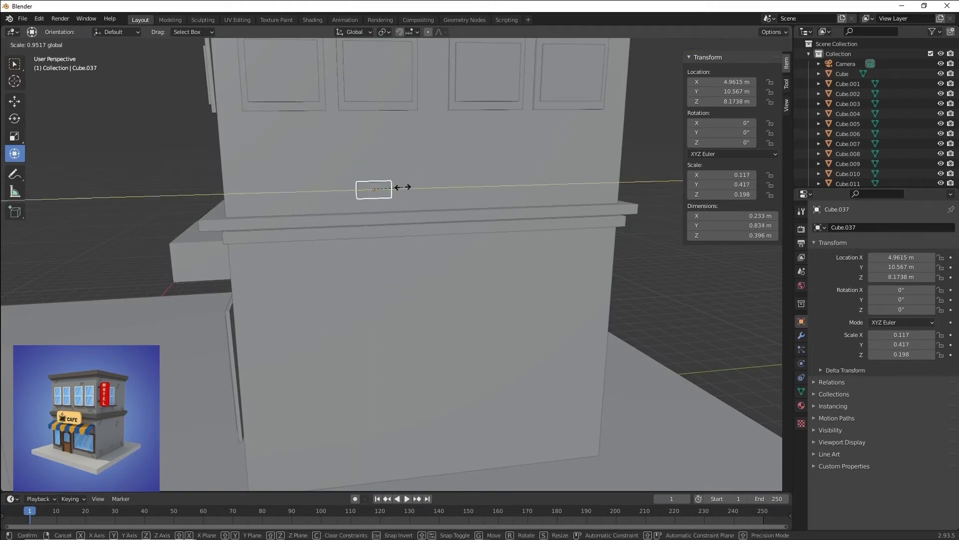
click(448, 205)
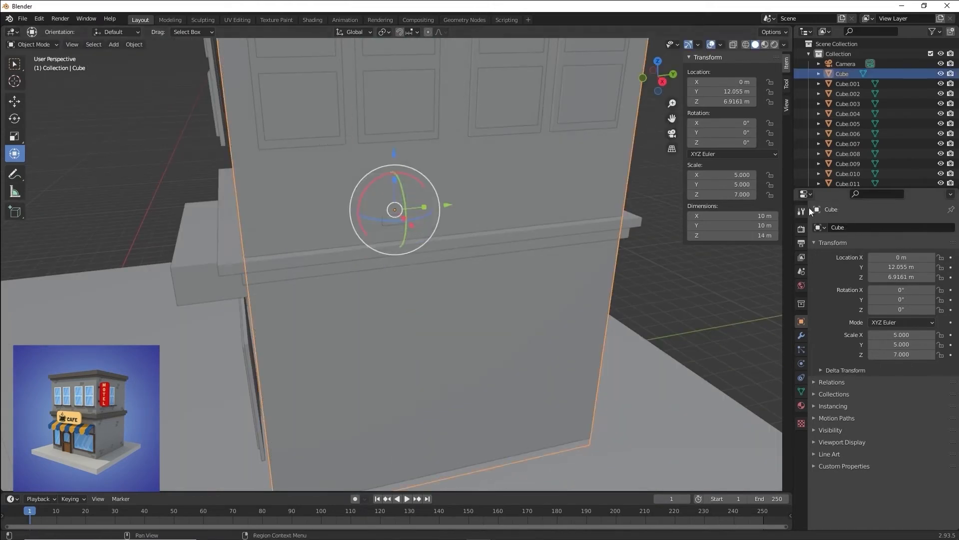
Duplicate the brick into two three-brick clusters above the side wall's ledge and scattered bricks on the lower wall
click(398, 210)
key(shift+d)
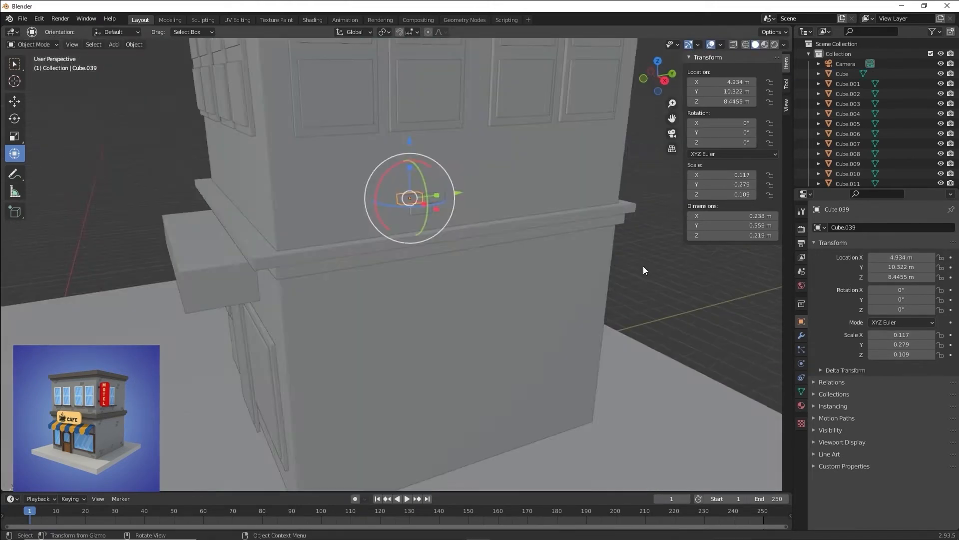
key(shift+d)
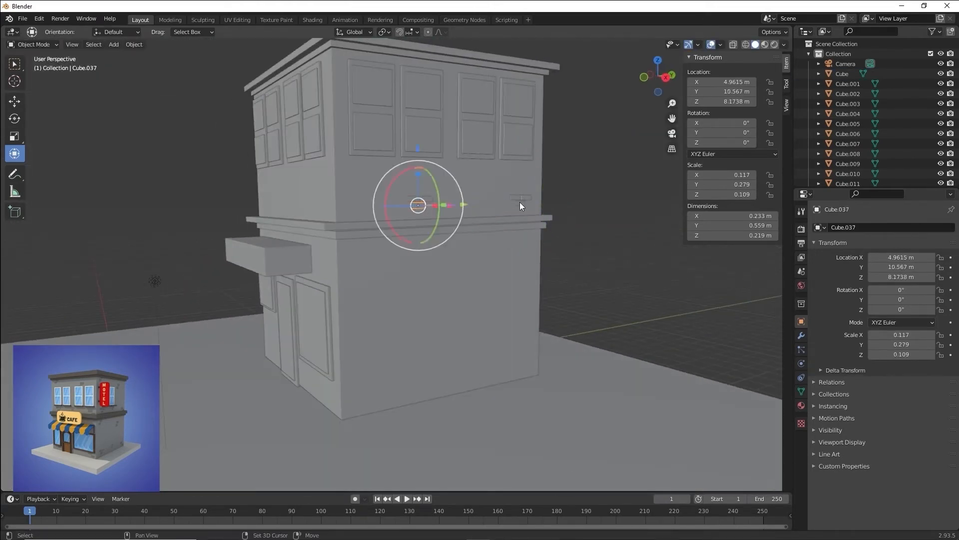
middle_drag(519, 202, 529, 287)
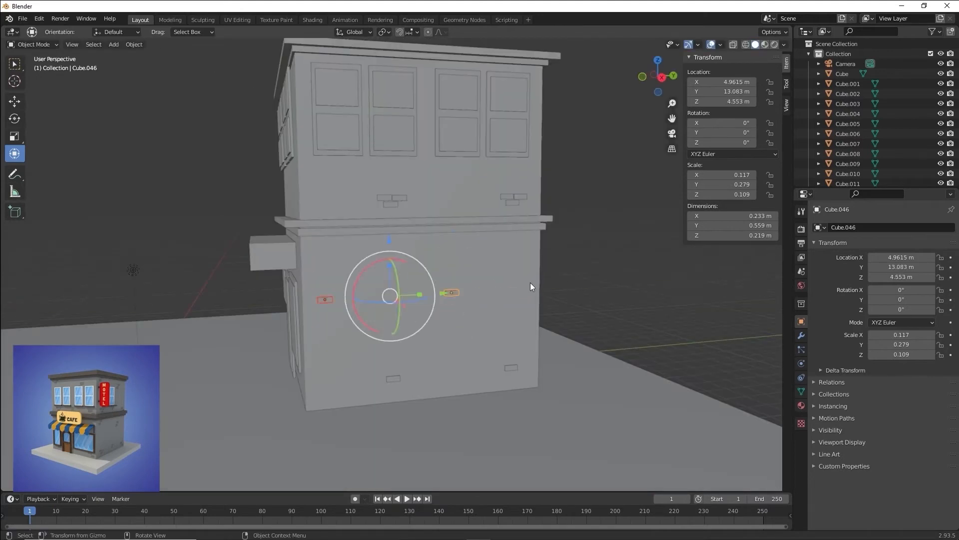
key(shift+d)
click(355, 286)
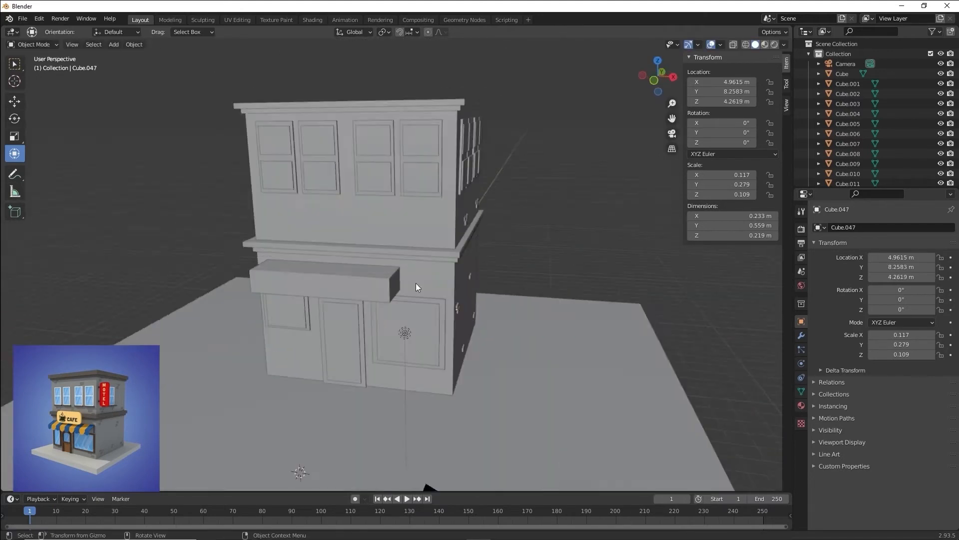
Build a pine tree from two stacked cones on a thin cylinder trunk and raise it about 2.13 m along Z
key(shift+a)
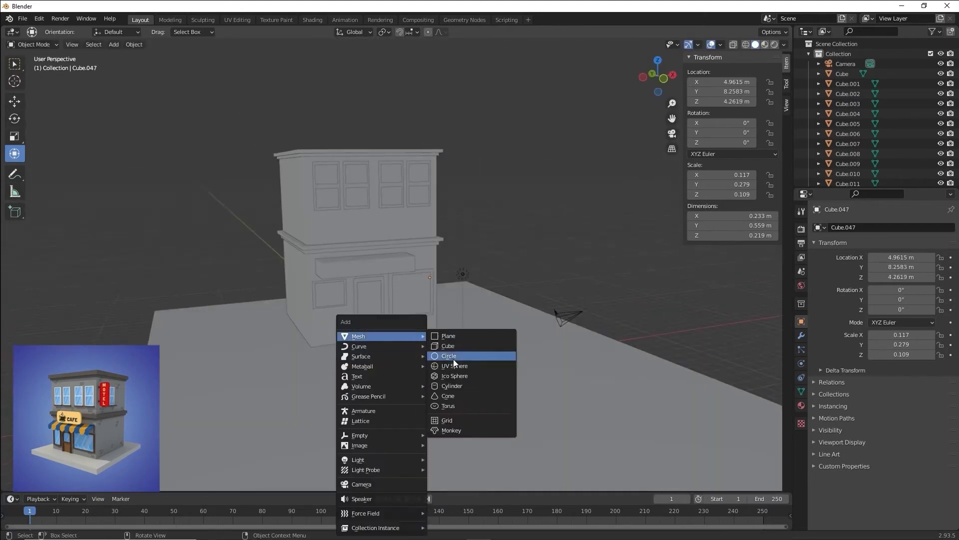
click(454, 356)
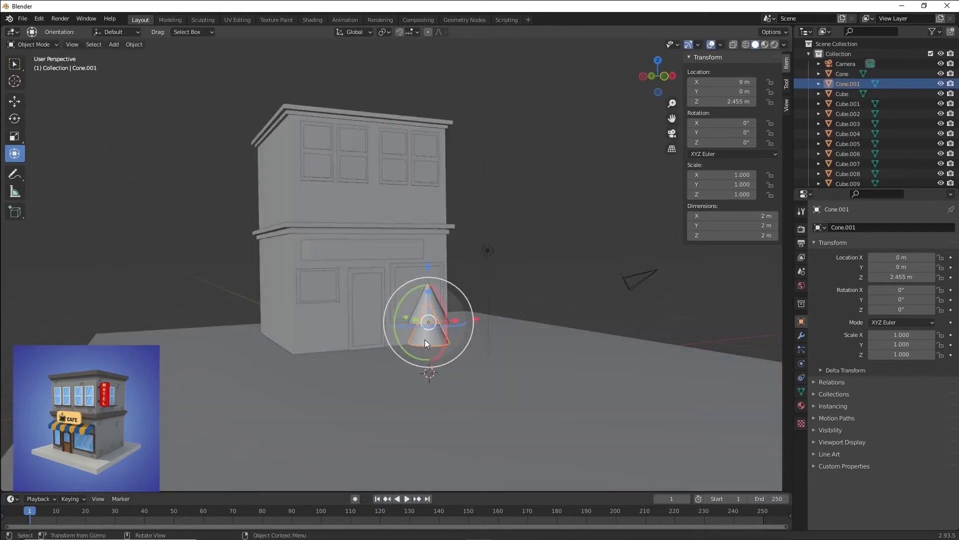
key(shift+a)
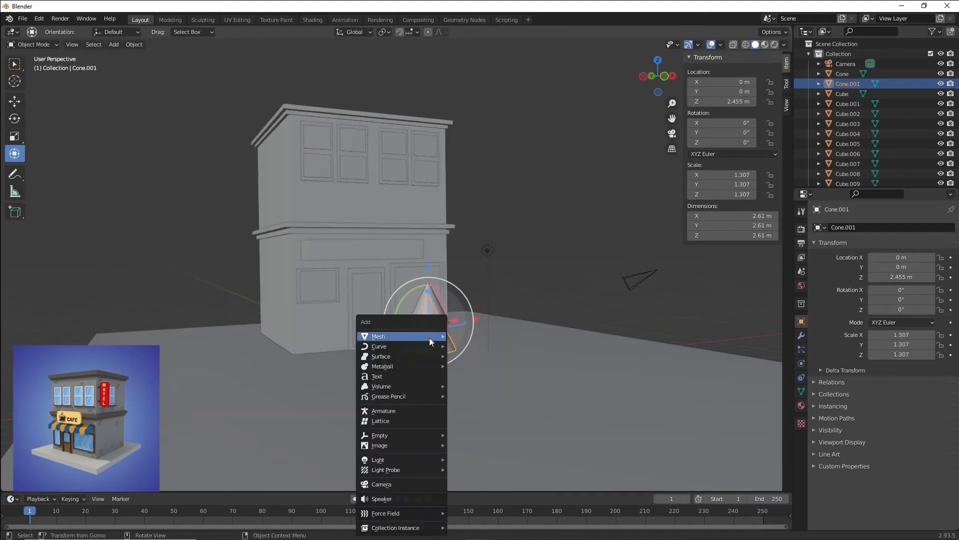
key(Escape)
key(g)
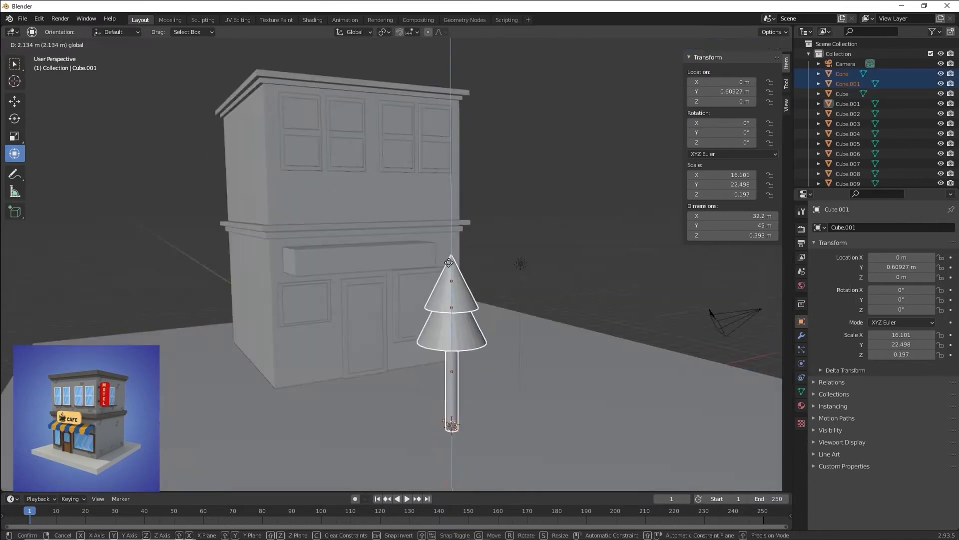
click(448, 262)
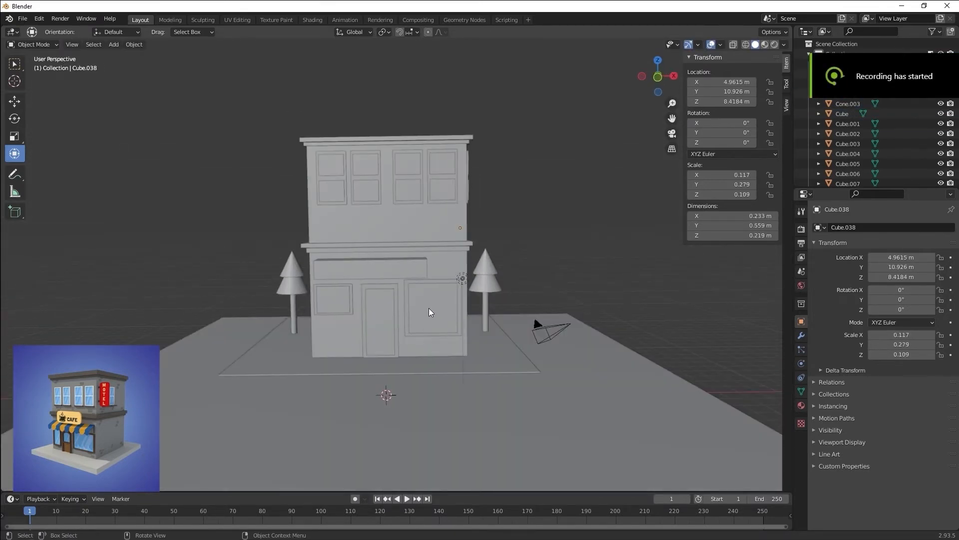
Select all the bricks on the upper and lower side wall and join them into one object
middle_drag(429, 308, 407, 292)
scroll(415, 288, down, 2)
scroll(430, 283, up, 4)
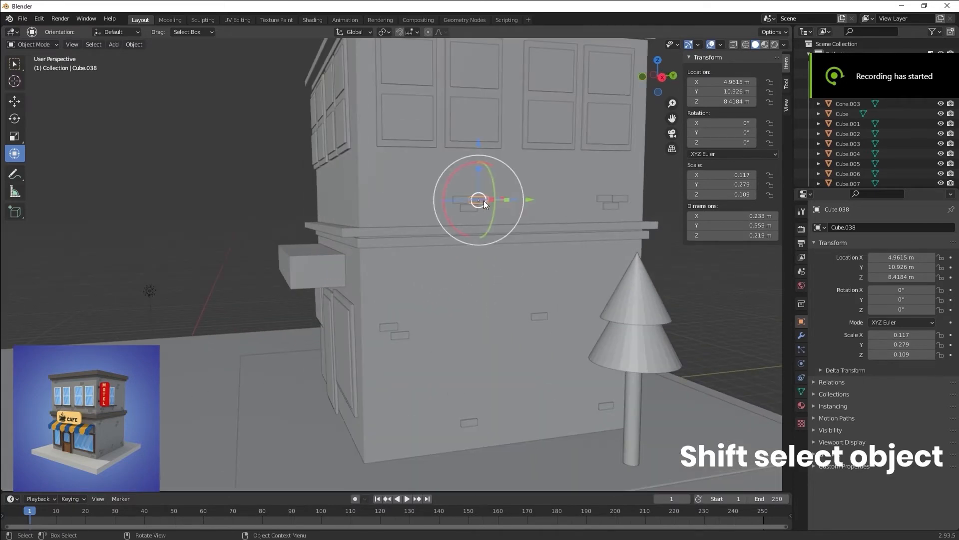
shift+click(607, 197)
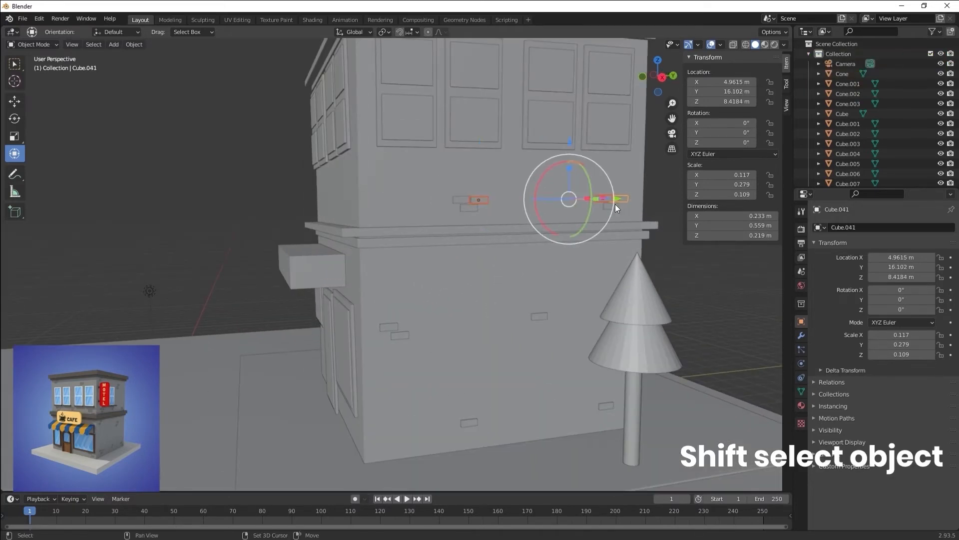
shift+click(615, 206)
shift+click(459, 200)
shift+click(467, 207)
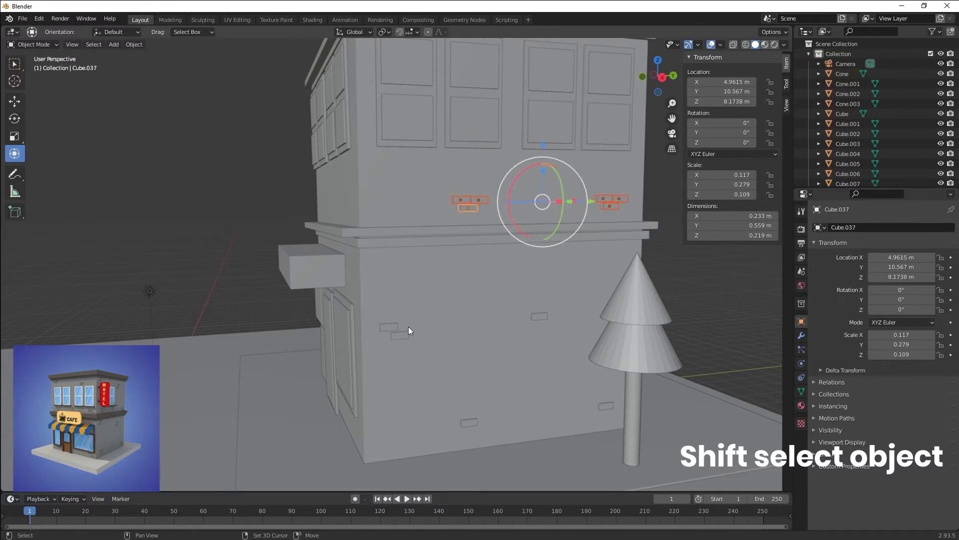
shift+click(389, 328)
shift+click(401, 335)
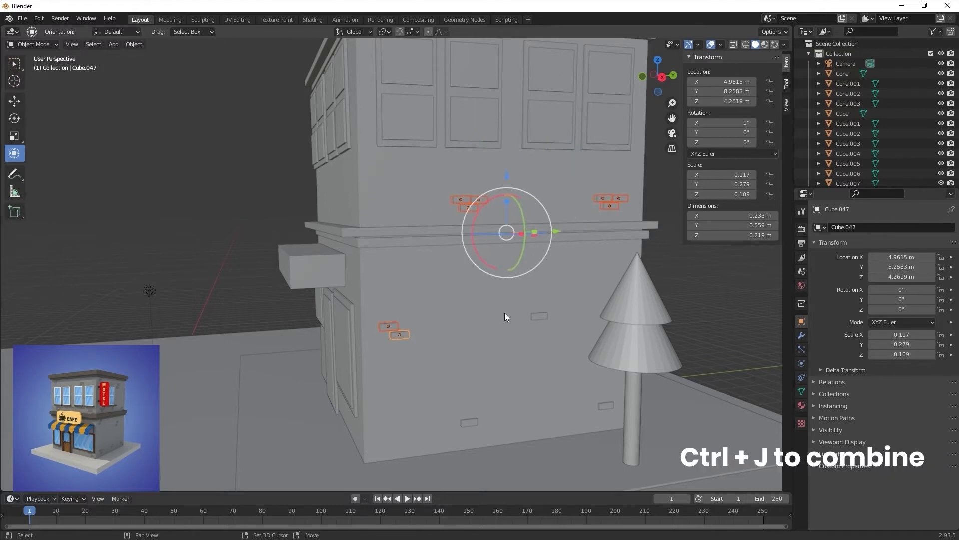
shift+click(538, 315)
shift+click(468, 423)
shift+click(604, 406)
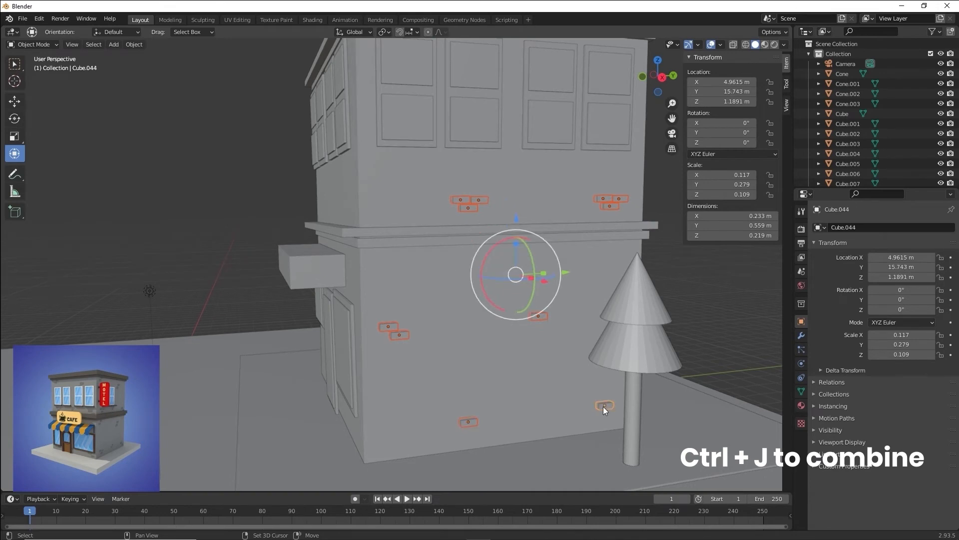
key(ctrl+j)
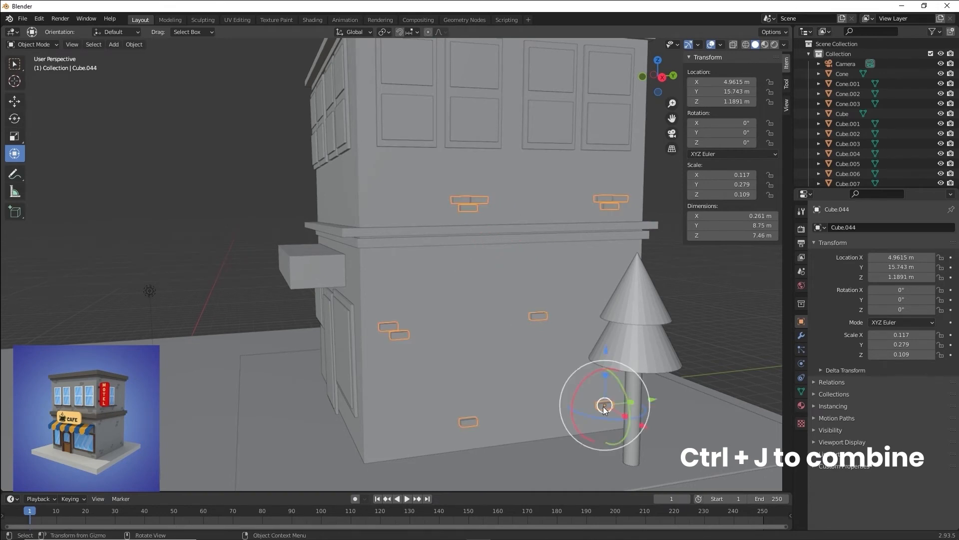
Place the joined brick pattern on the front wall, with its clusters beneath the upper windows
middle_drag(475, 300, 516, 269)
key(g)
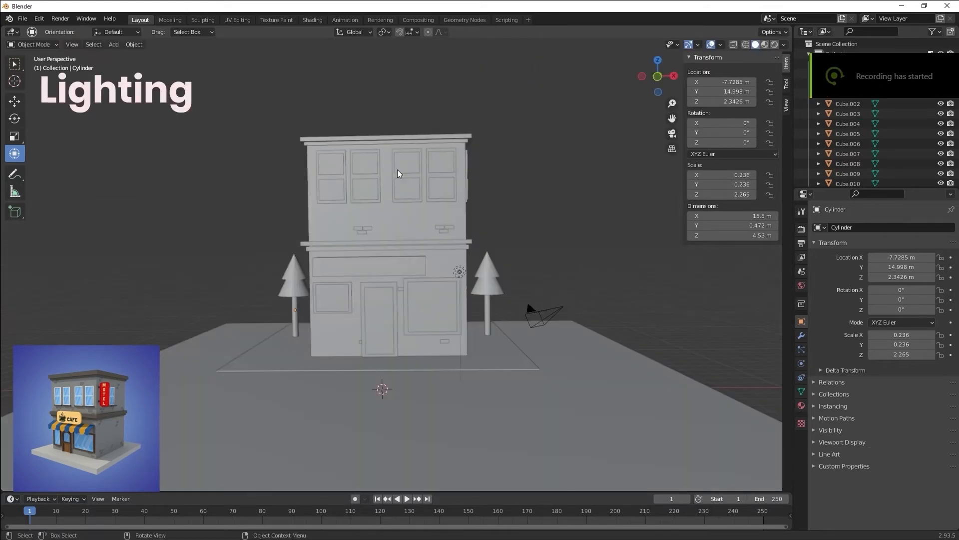
middle_drag(465, 170, 474, 186)
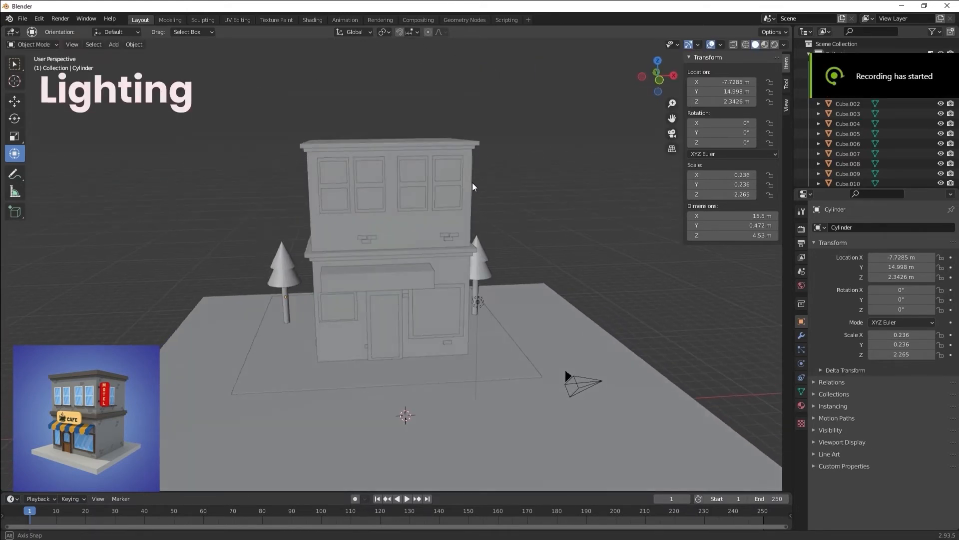
Set the scene's render engine to Cycles
click(801, 229)
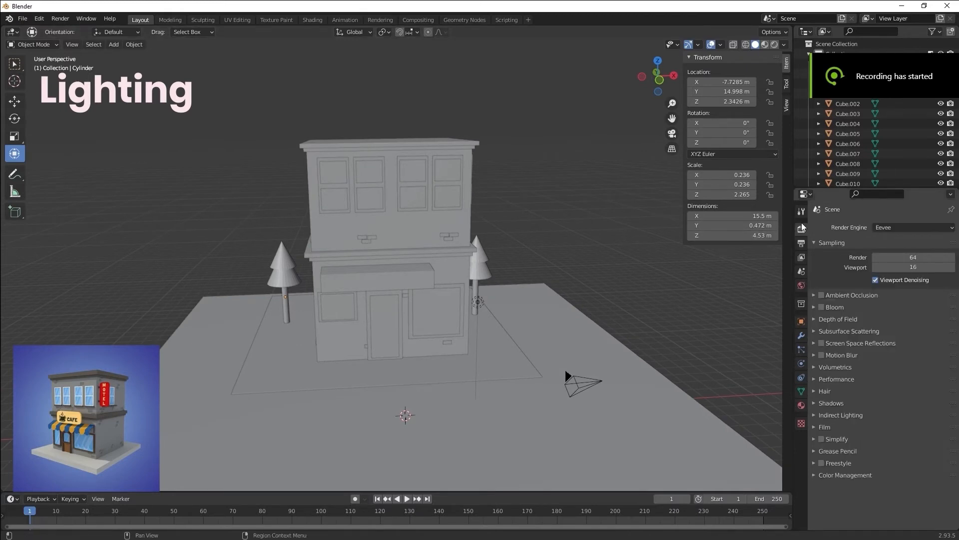
click(887, 231)
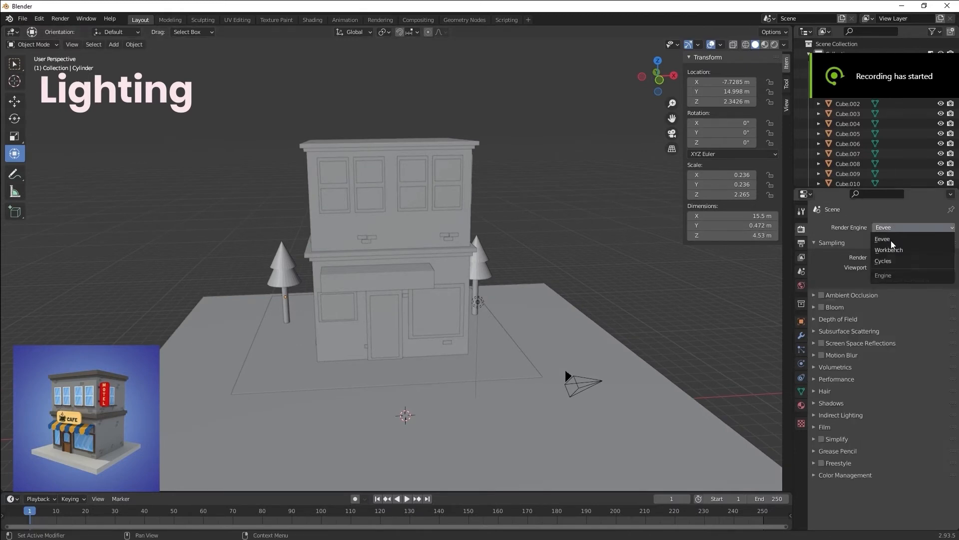
click(884, 262)
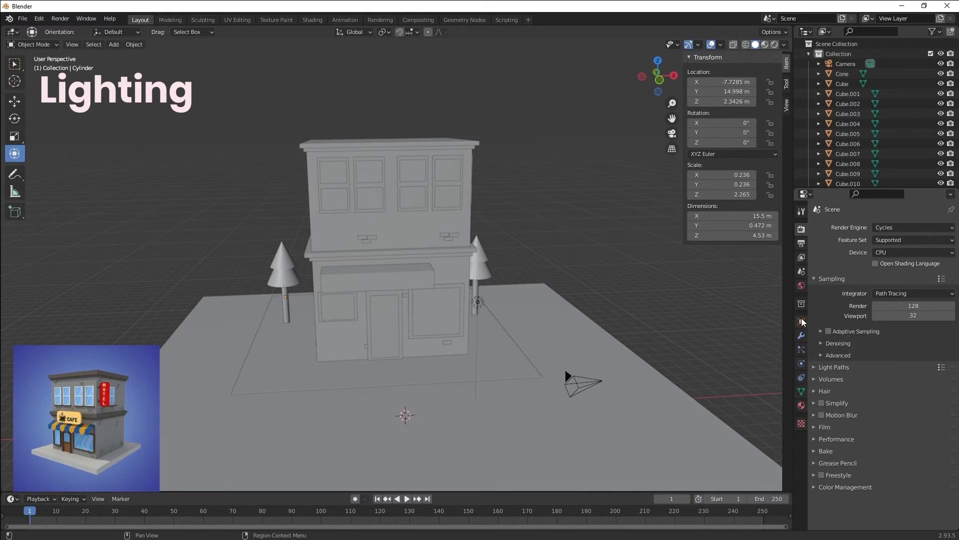
Use an Environment Texture for the world background colour
click(801, 286)
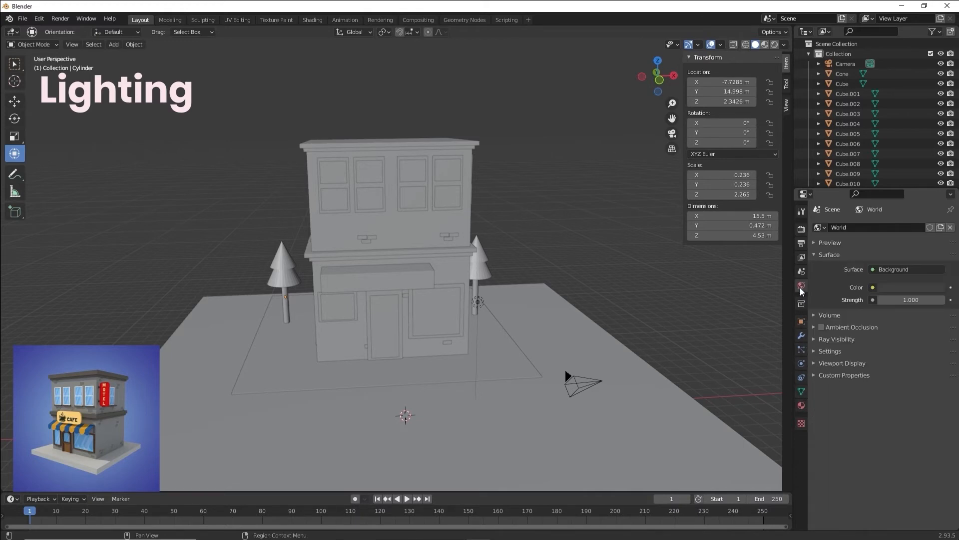
click(873, 288)
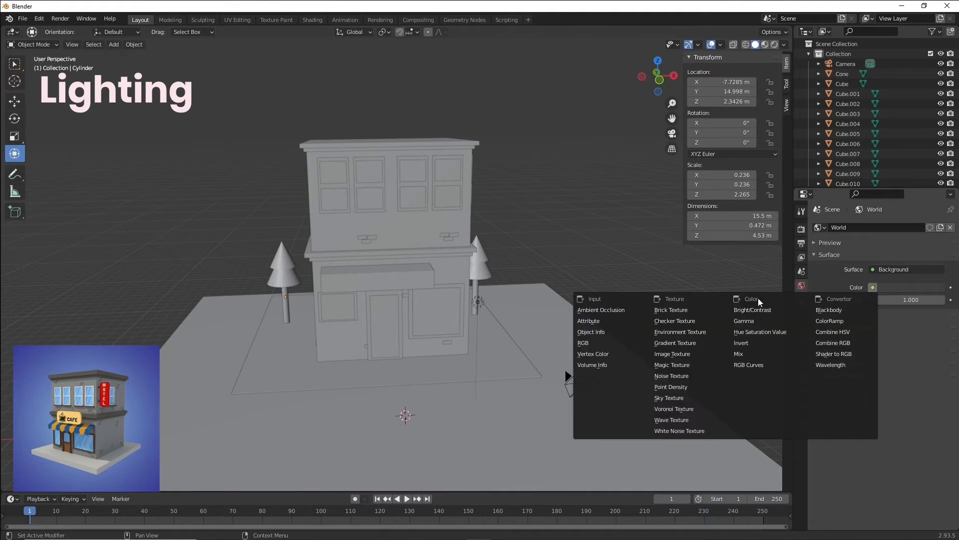
click(673, 331)
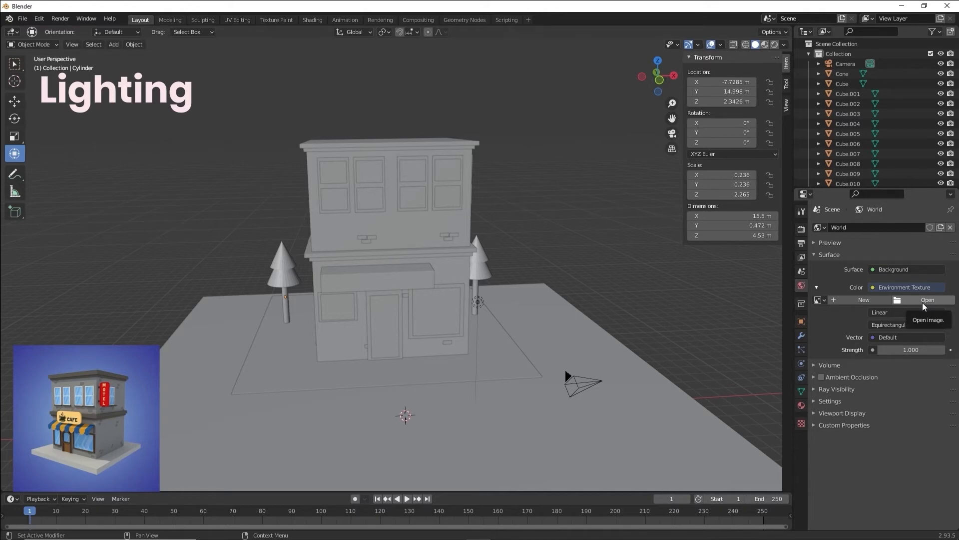
Switch to Chrome, look up hdri and open HDRI Hub's page of free HDRI maps and skies
mouse_move(400, 535)
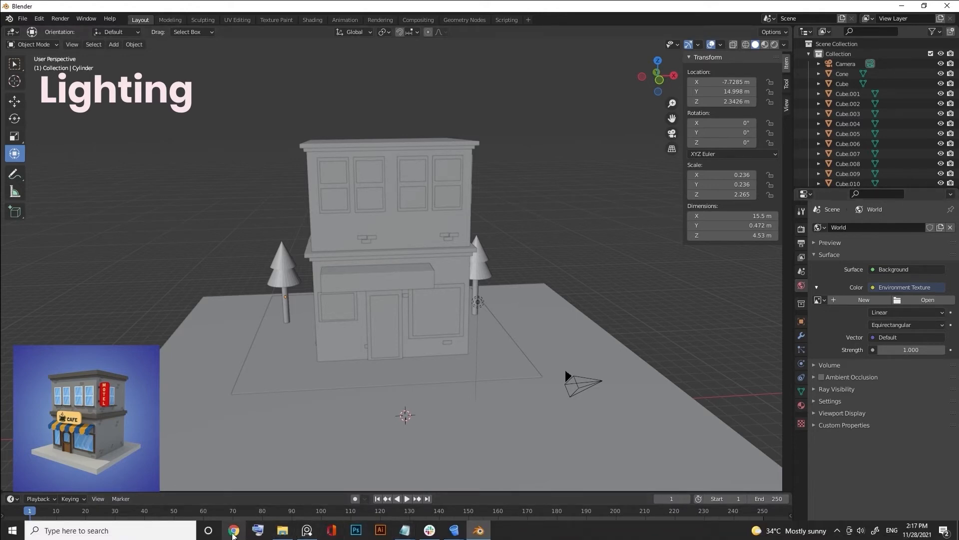
click(234, 530)
click(332, 322)
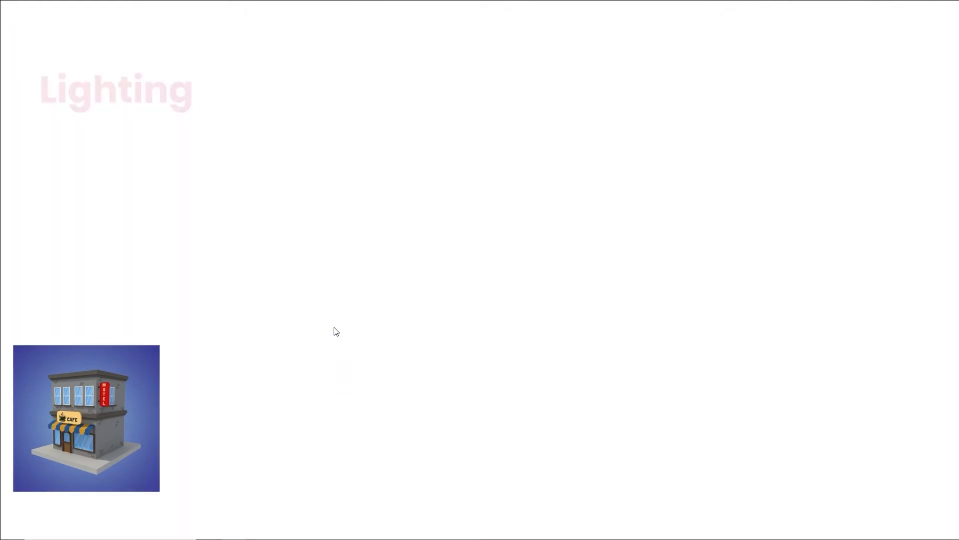
click(227, 32)
text(hdri)
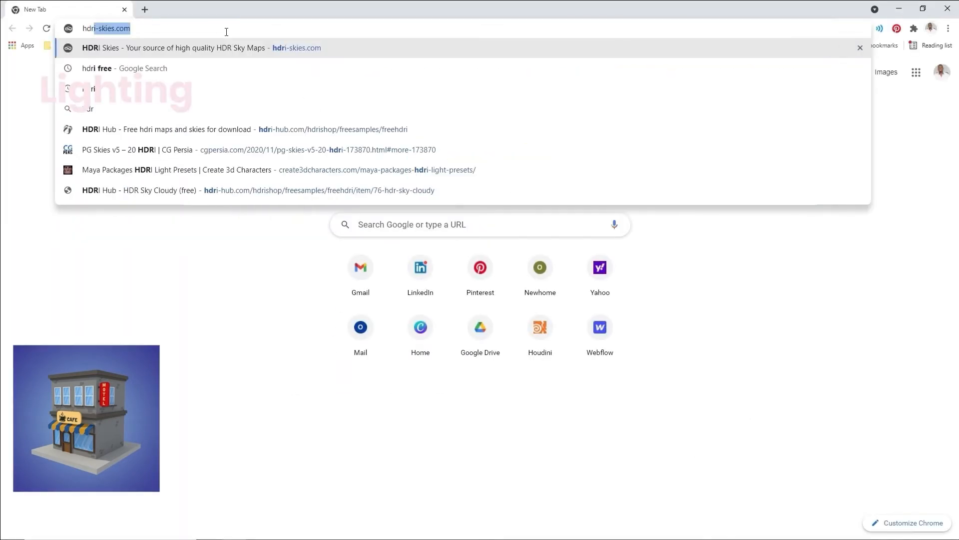
click(136, 123)
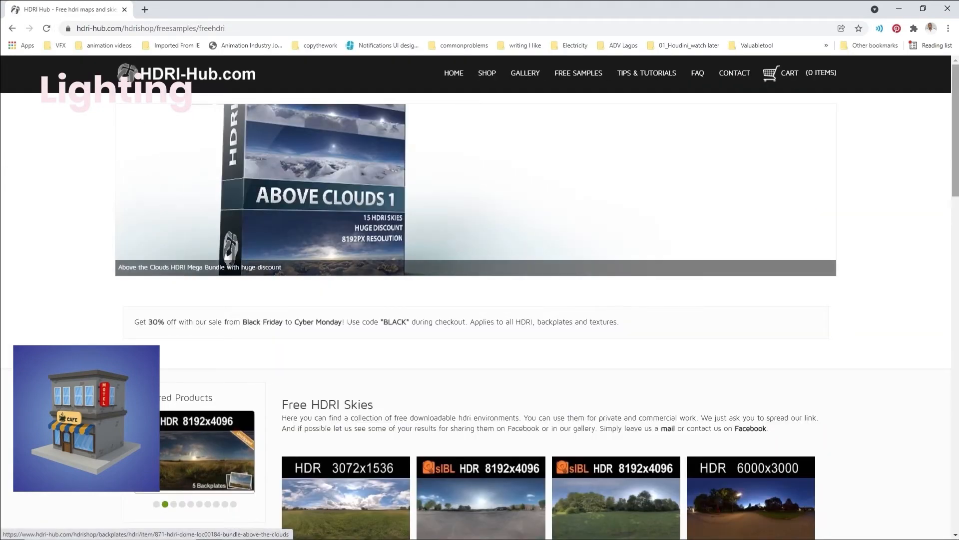
Open the HDR Harbor 3 sIBL (free) sample from the free skies and download its zip file
drag(956, 126, 956, 223)
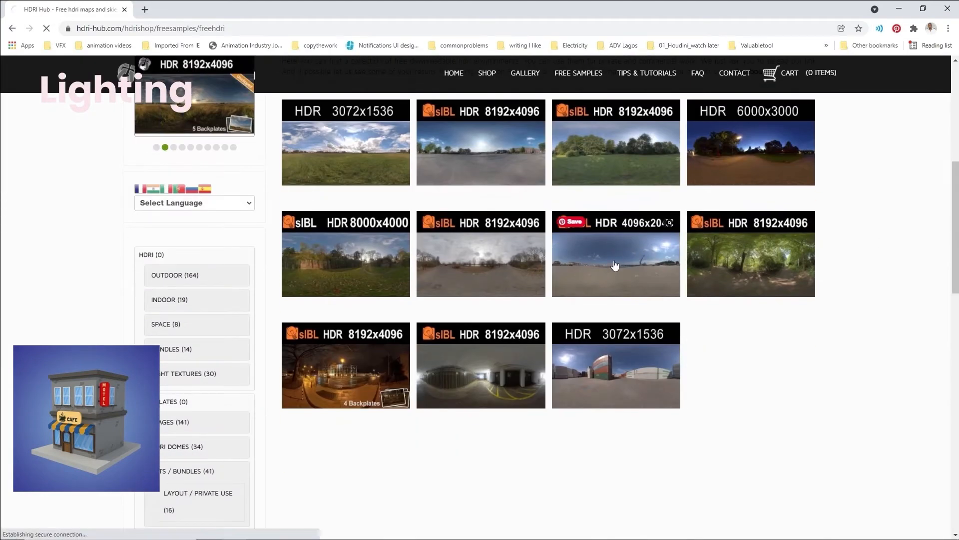
click(578, 264)
drag(957, 194, 956, 284)
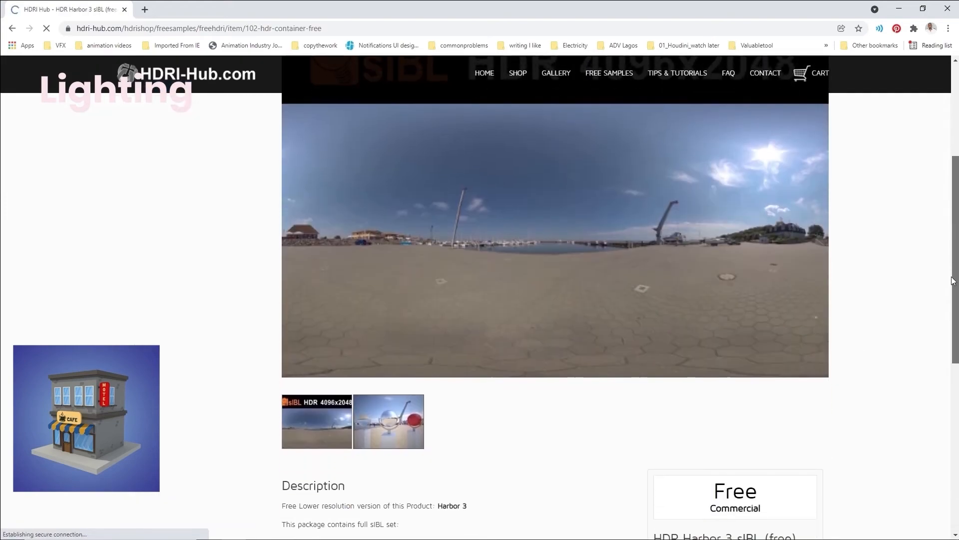
drag(956, 242, 957, 338)
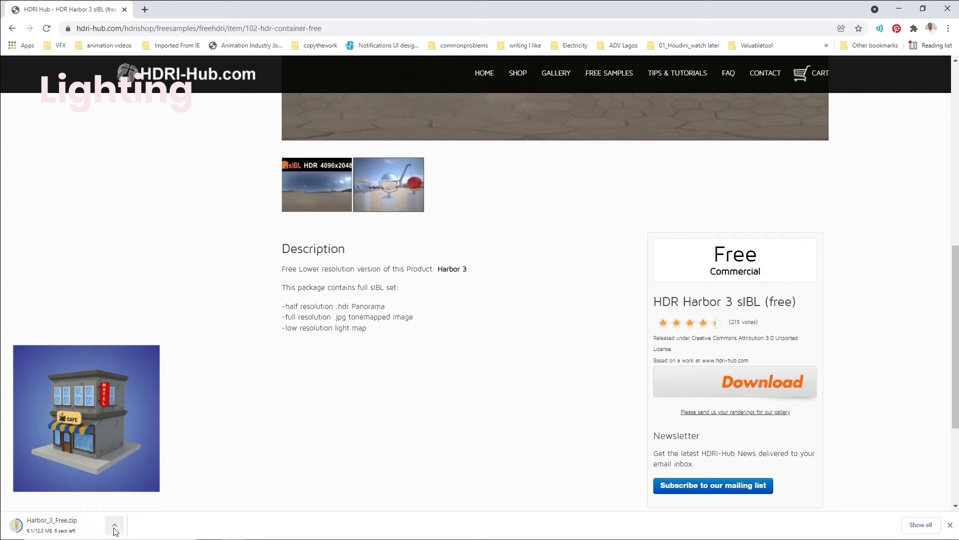
click(114, 527)
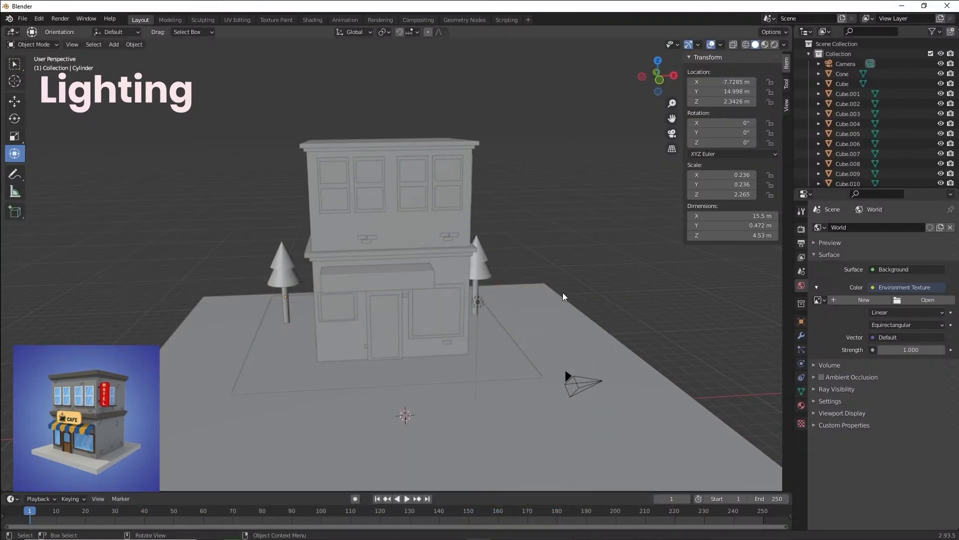
In Blender, load Harbor_3_Free_Bg.jpg from the Harbor_3_Free folder in Downloads as the world's environment image
click(922, 300)
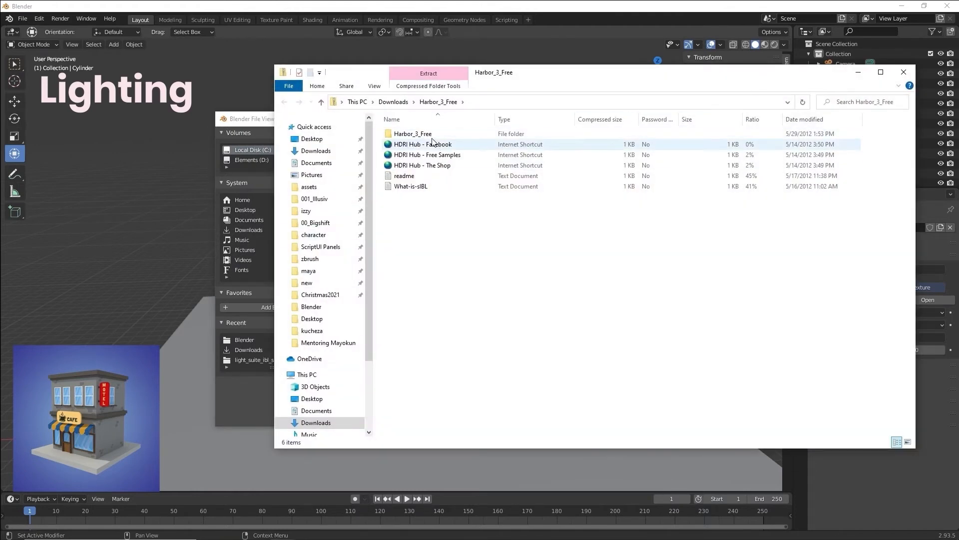
double_click(406, 134)
click(334, 102)
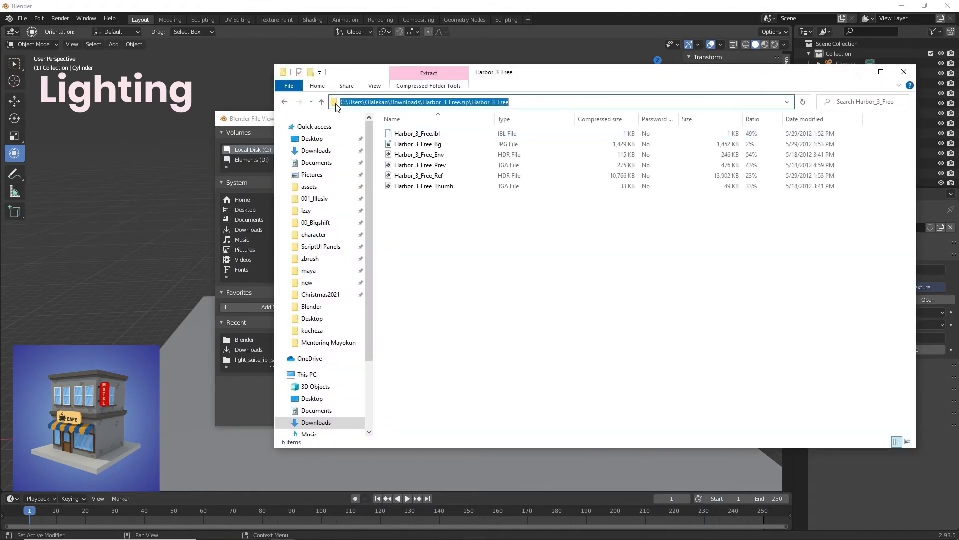
click(903, 73)
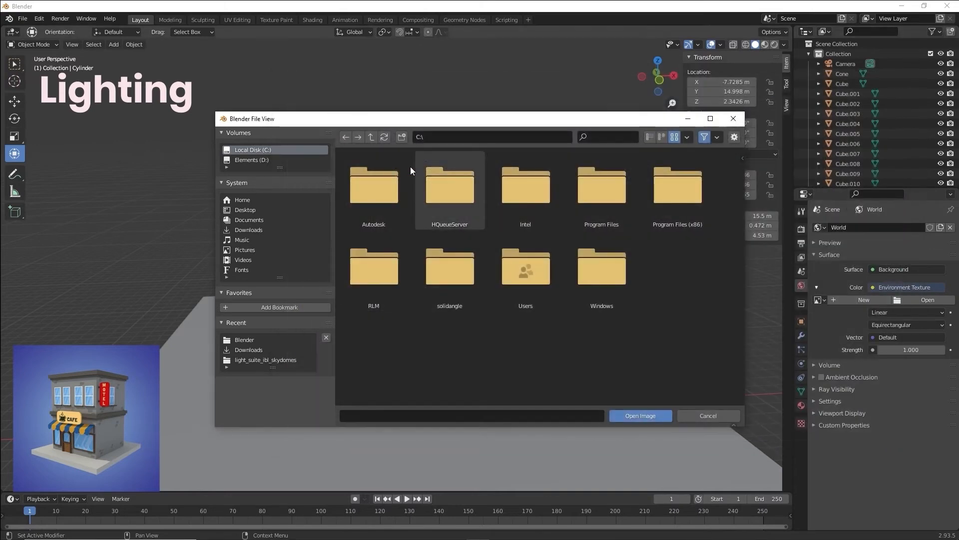
click(250, 230)
click(377, 198)
double_click(377, 194)
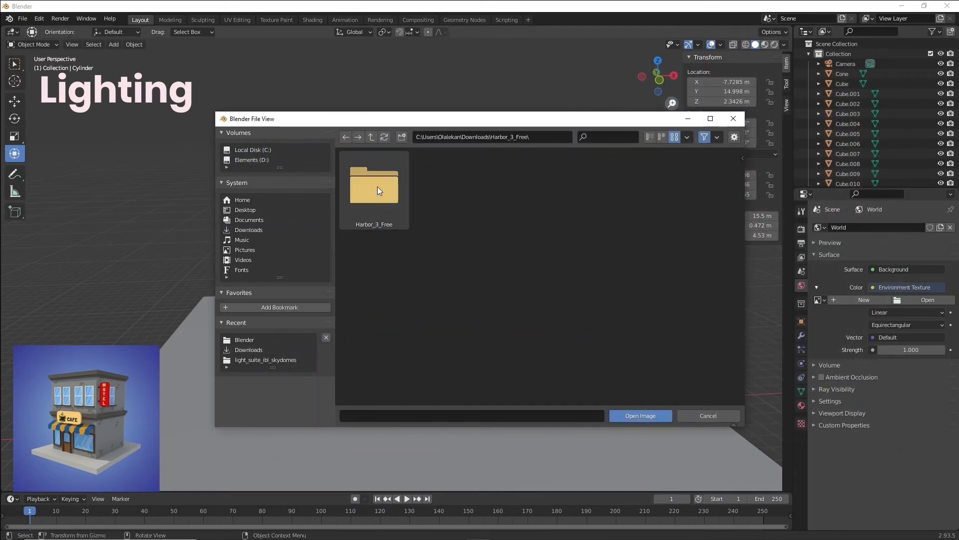
click(377, 186)
double_click(377, 189)
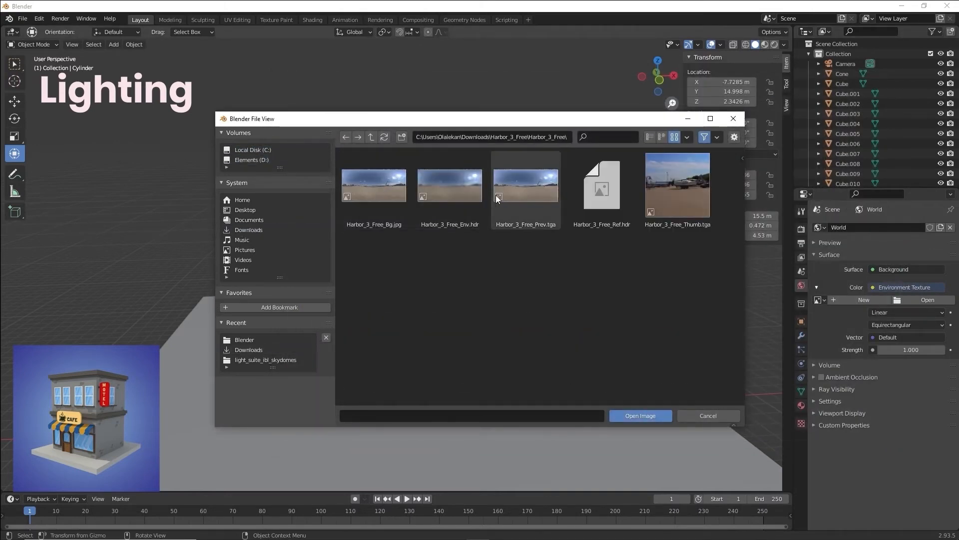
click(372, 188)
click(642, 416)
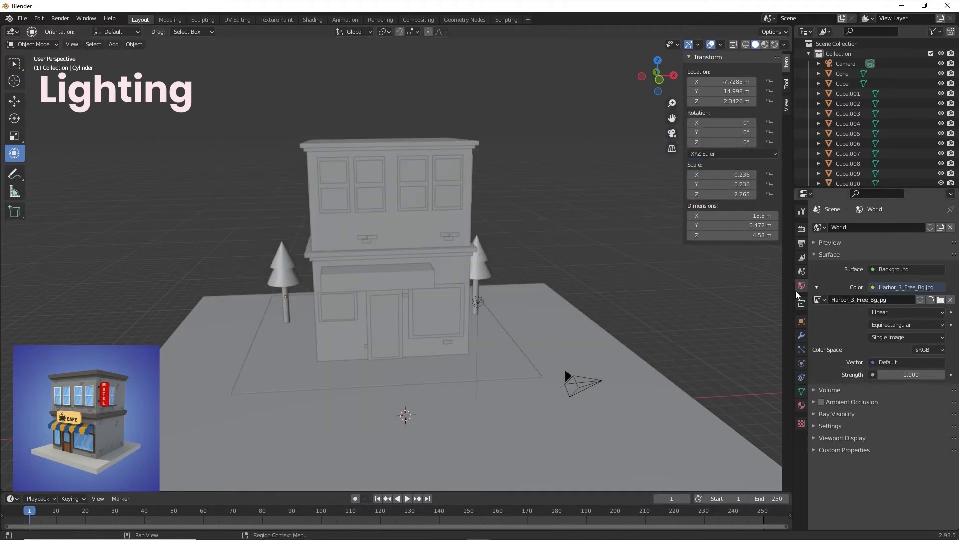
Display the scene in rendered shading and delete the light object beside the building
click(775, 44)
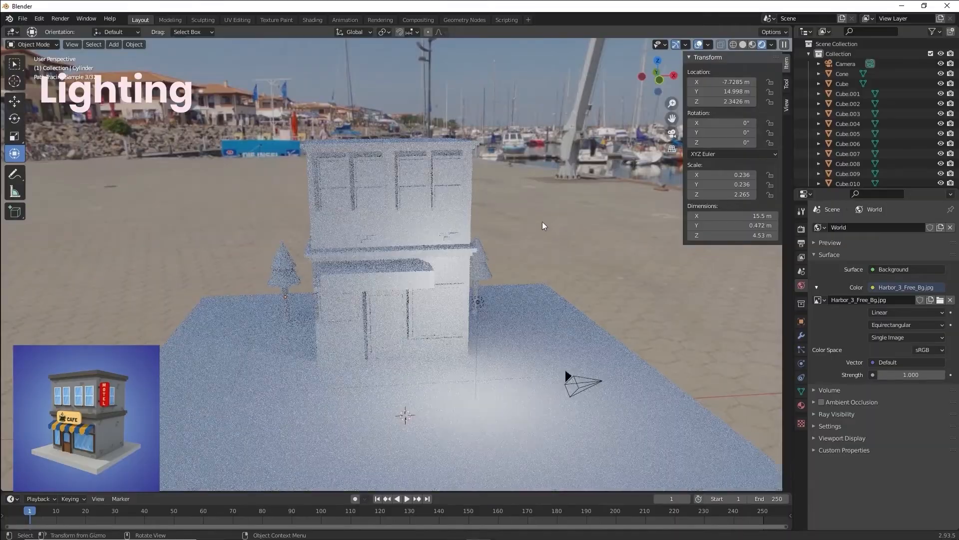
middle_drag(544, 225, 572, 273)
click(526, 271)
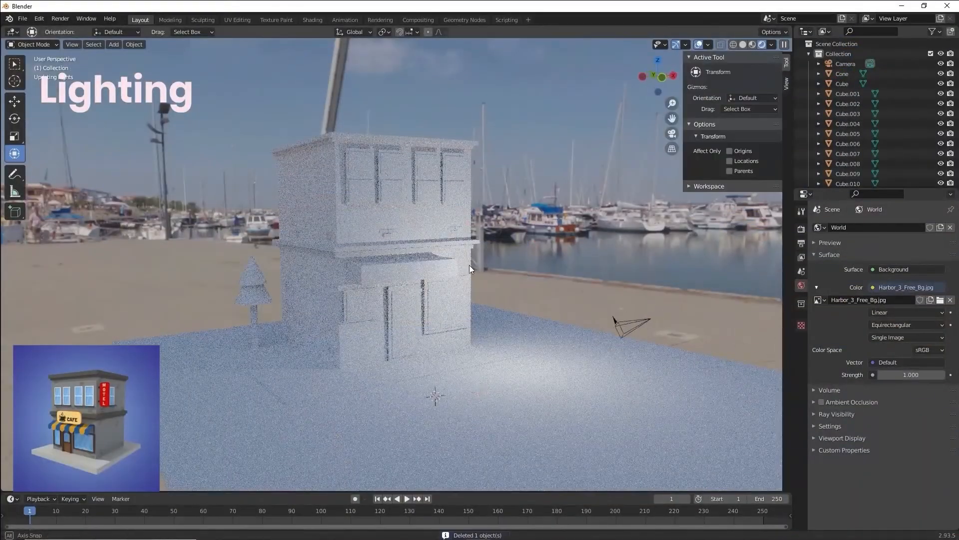
middle_drag(469, 265, 449, 364)
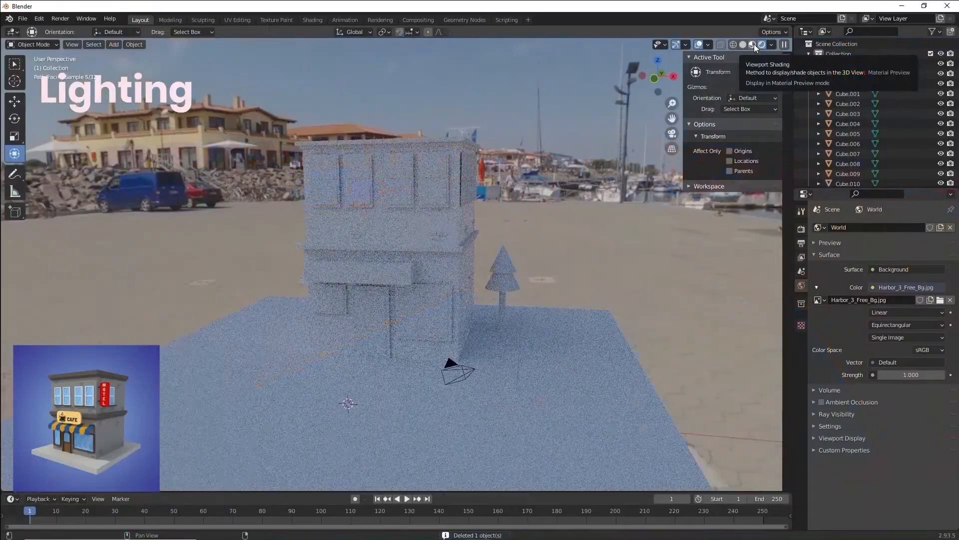
Display the scene in Material Preview and give the top roof slab a new material with base colour 4d4d4d
click(754, 44)
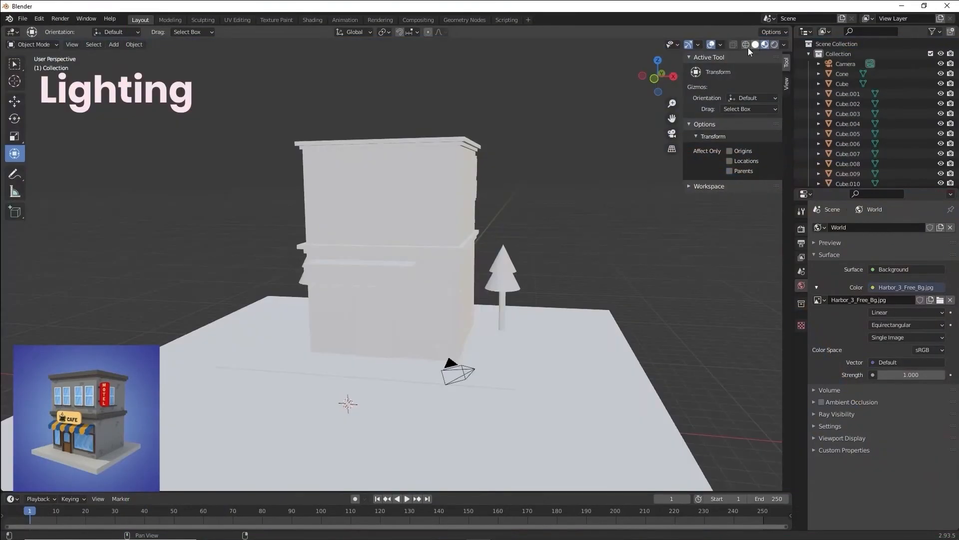
middle_drag(493, 214, 479, 173)
click(470, 141)
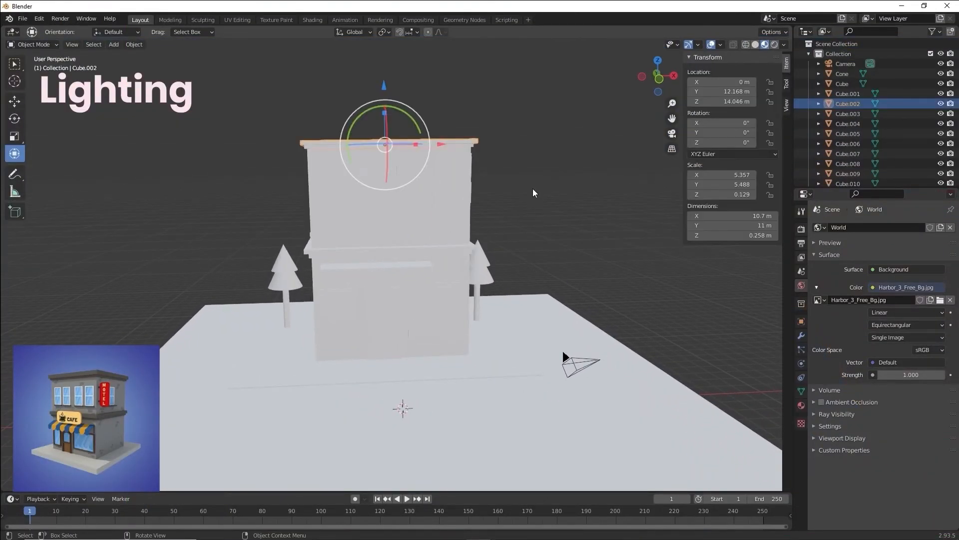
click(802, 406)
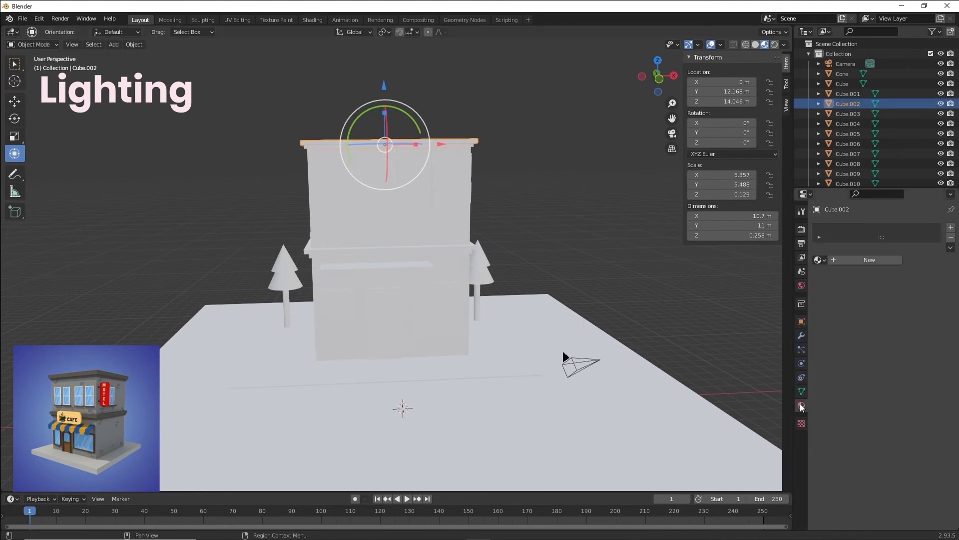
click(847, 260)
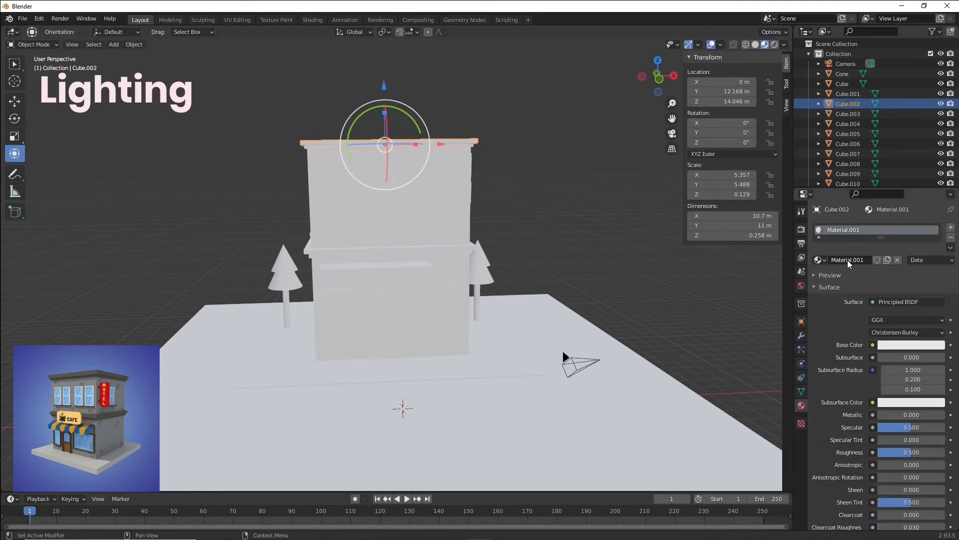
click(893, 344)
click(899, 301)
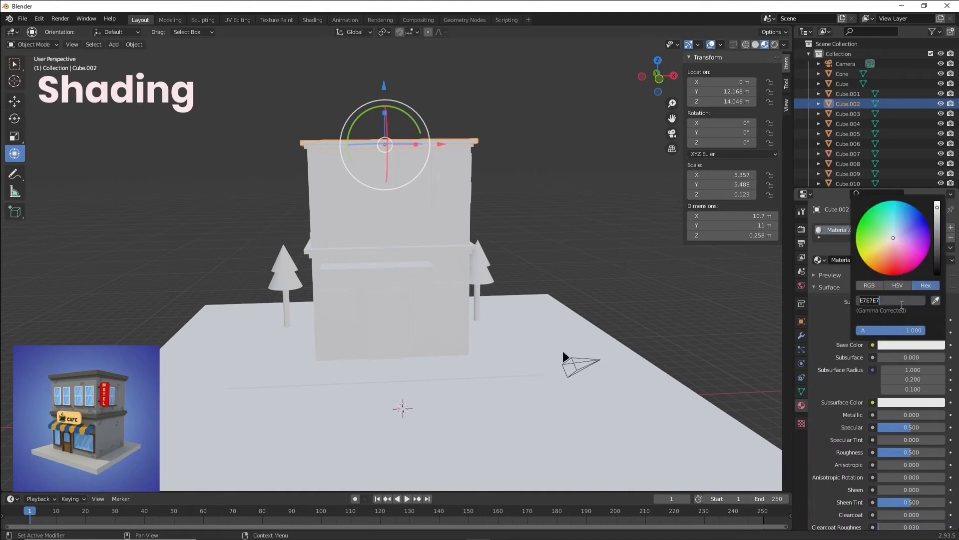
text(4d4d4d)
key(Return)
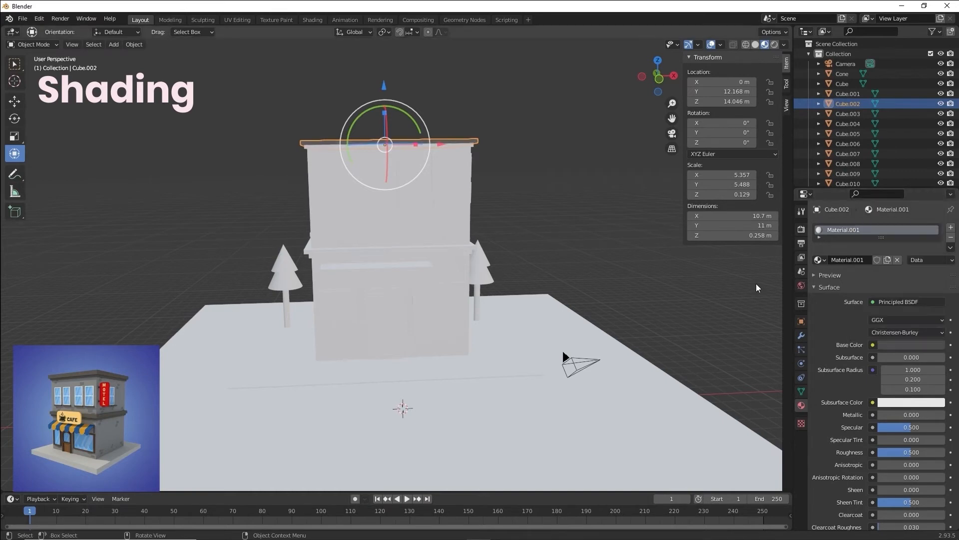
key(alt+a)
Join the roof slab and the ledge between the storeys into one object sharing the dark grey material
middle_drag(504, 143, 476, 146)
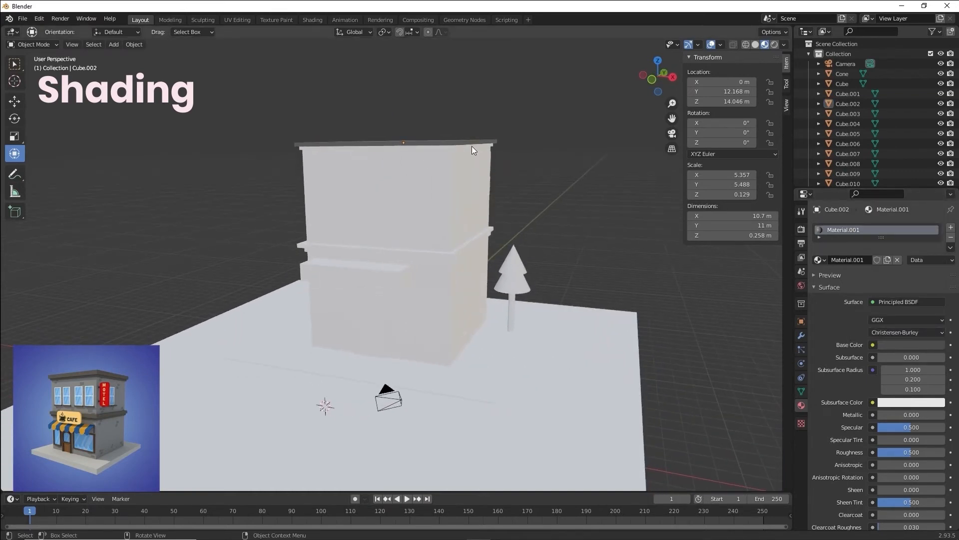
click(475, 141)
shift+click(481, 238)
middle_drag(480, 238, 542, 240)
key(ctrl+j)
key(alt+a)
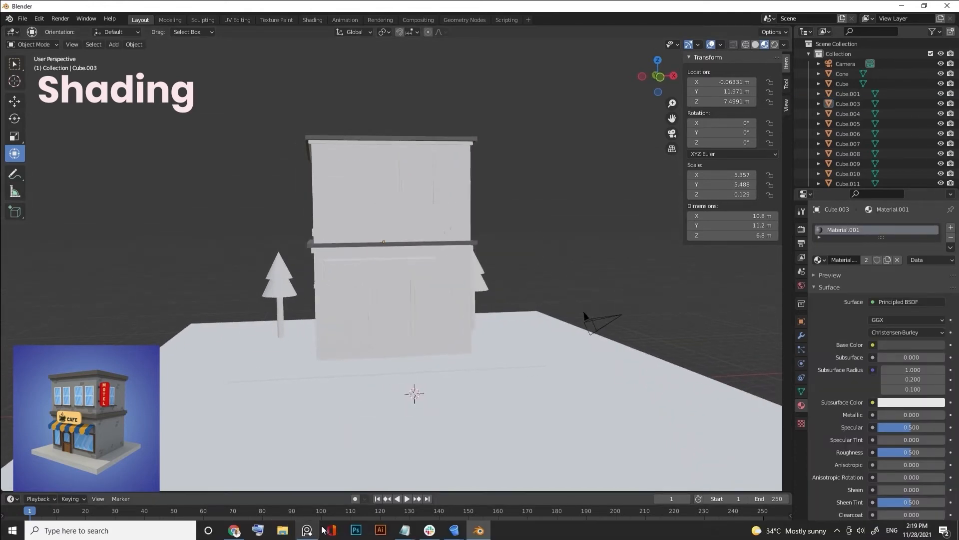
Open the Notepad colour list and copy the window blue code 4FA3FF
mouse_move(405, 528)
click(430, 479)
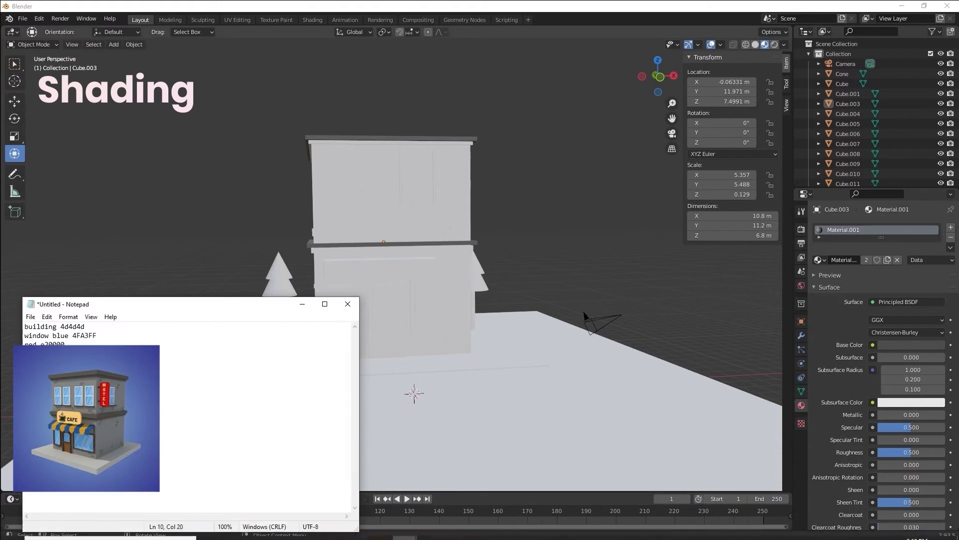
drag(73, 335, 98, 338)
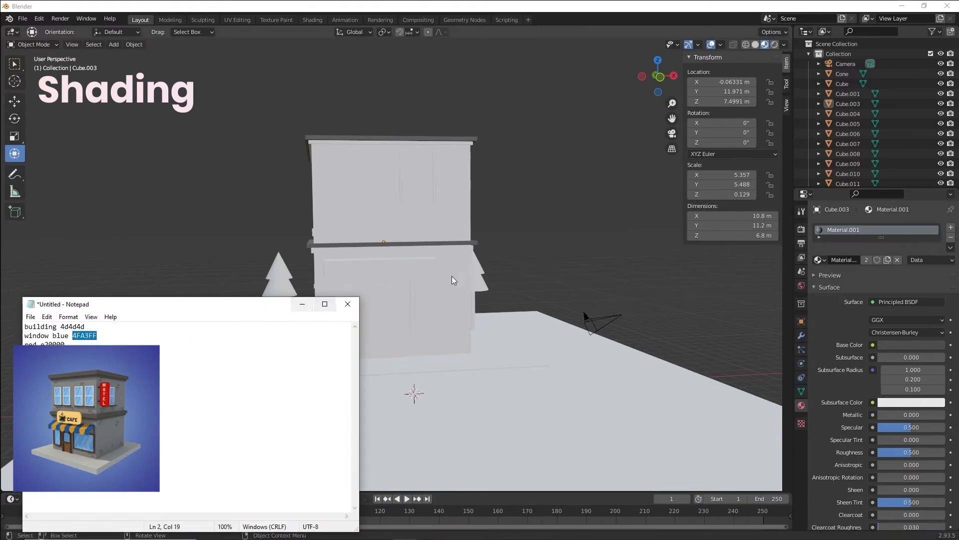
Return to Blender and display the building in solid shading so the front window panes can be picked
click(418, 215)
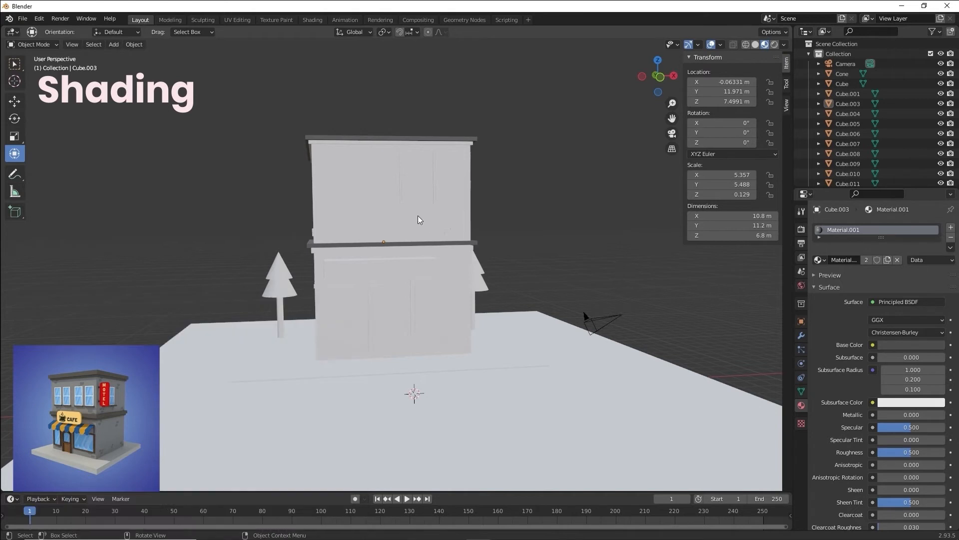
click(411, 191)
scroll(350, 200, up, 2)
click(310, 119)
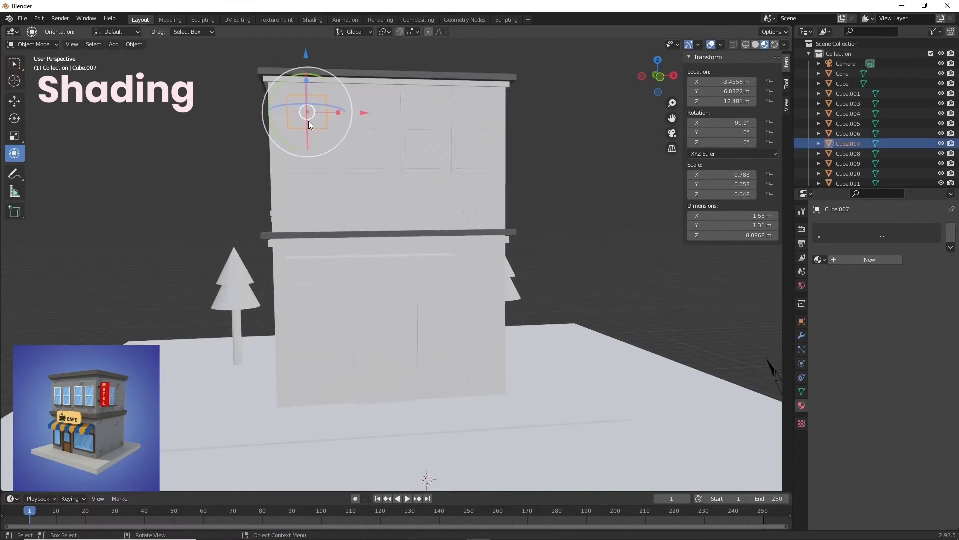
shift+click(310, 155)
shift+click(364, 155)
click(755, 45)
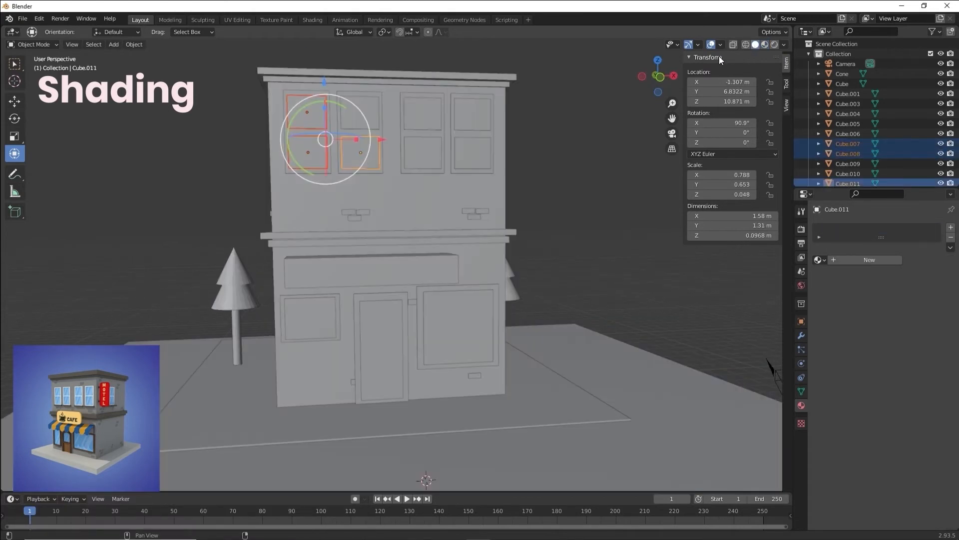
Select the eight upper-storey glass panes and the two ground-floor panes on the building's front
click(402, 120)
shift+click(354, 117)
shift+click(305, 122)
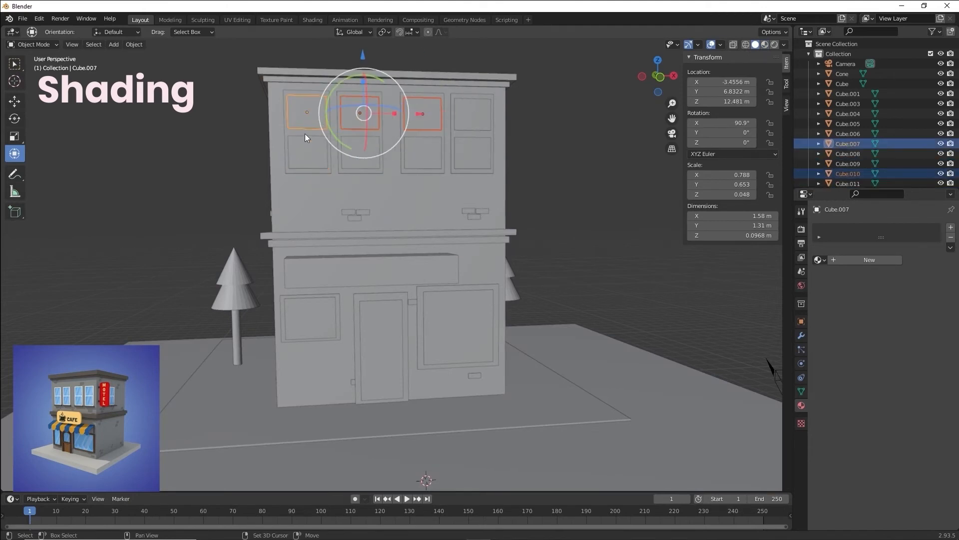
shift+click(307, 151)
shift+click(377, 166)
shift+click(422, 156)
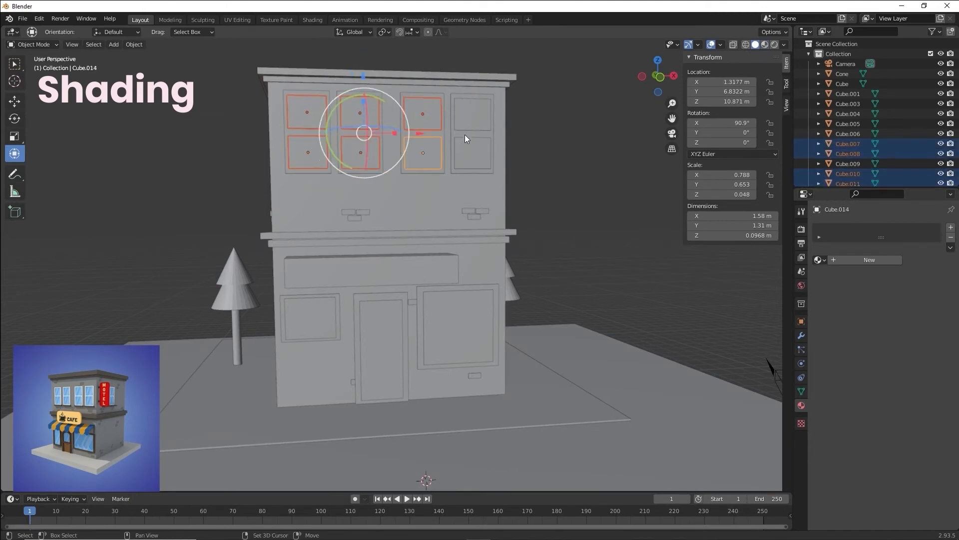
shift+click(472, 123)
shift+click(481, 156)
shift+click(331, 319)
shift+click(461, 320)
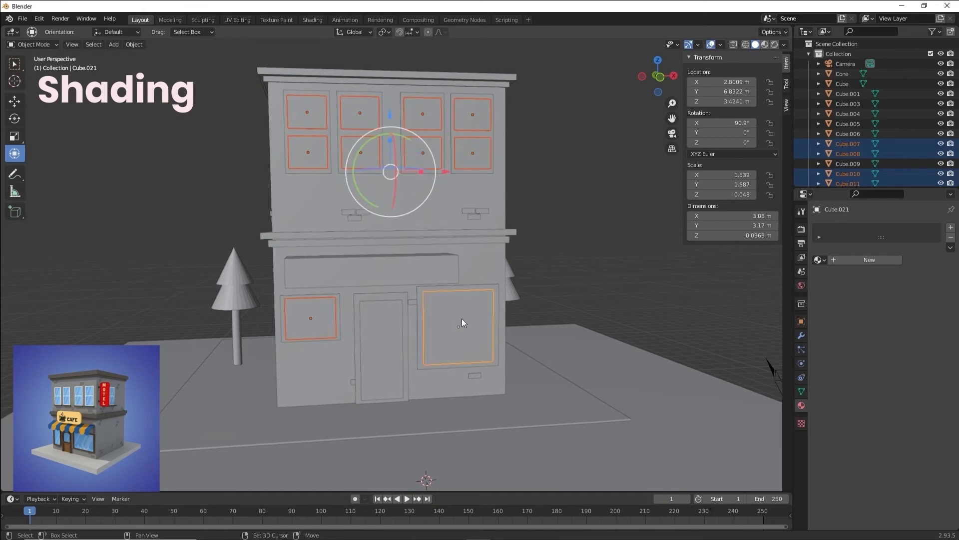
Add the eight upper-storey panes on the adjoining side wall to the selection and join all the panes into one object
middle_drag(462, 319, 451, 164)
shift+click(452, 163)
shift+click(442, 112)
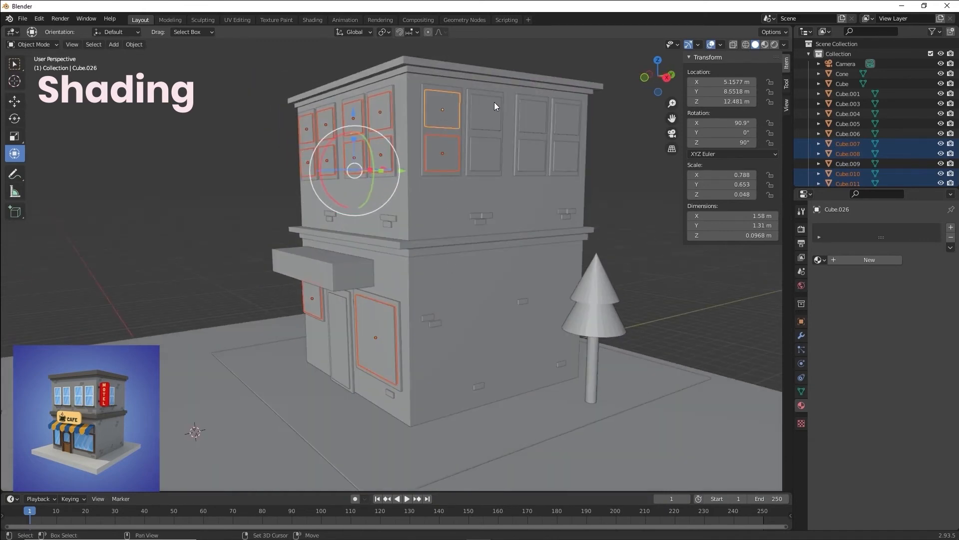
shift+click(493, 105)
shift+click(484, 147)
shift+click(530, 125)
shift+click(532, 154)
shift+click(570, 146)
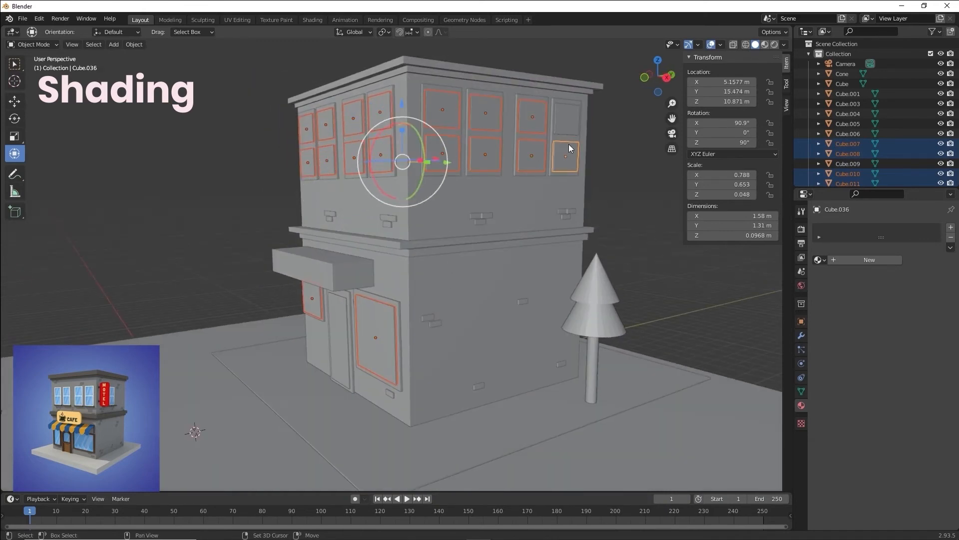
shift+click(567, 118)
mouse_move(409, 295)
middle_down()
mouse_move(531, 298)
mouse_move(499, 284)
mouse_move(409, 282)
mouse_move(419, 279)
middle_up()
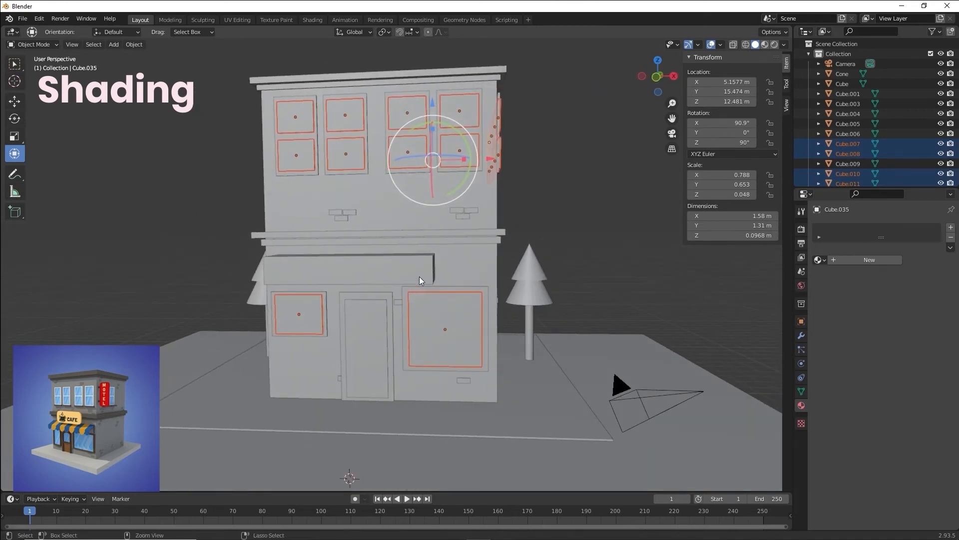
key(ctrl+j)
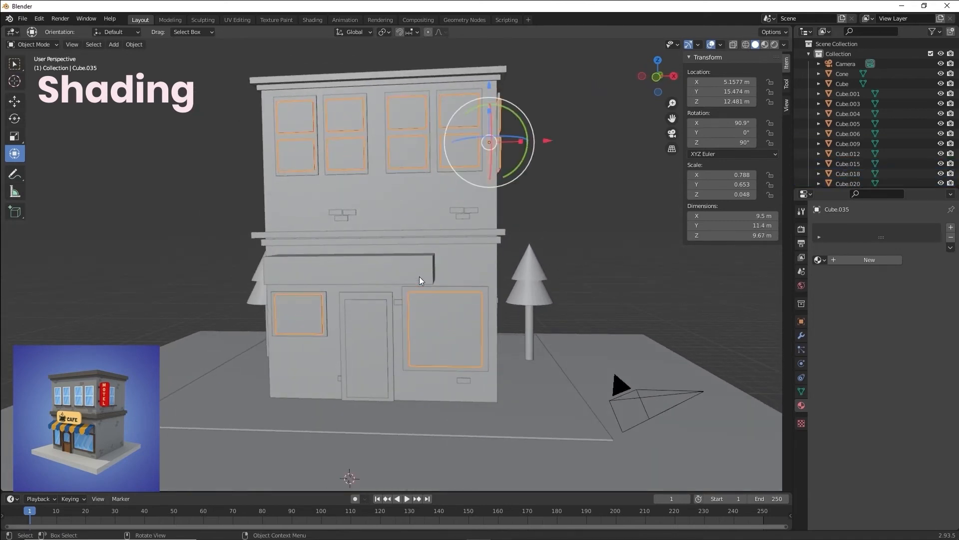
Display the scene in Material Preview and give the joined panes a new material with base colour 4FA3FF, lightened to 80B3FF
click(764, 44)
middle_drag(575, 143, 495, 180)
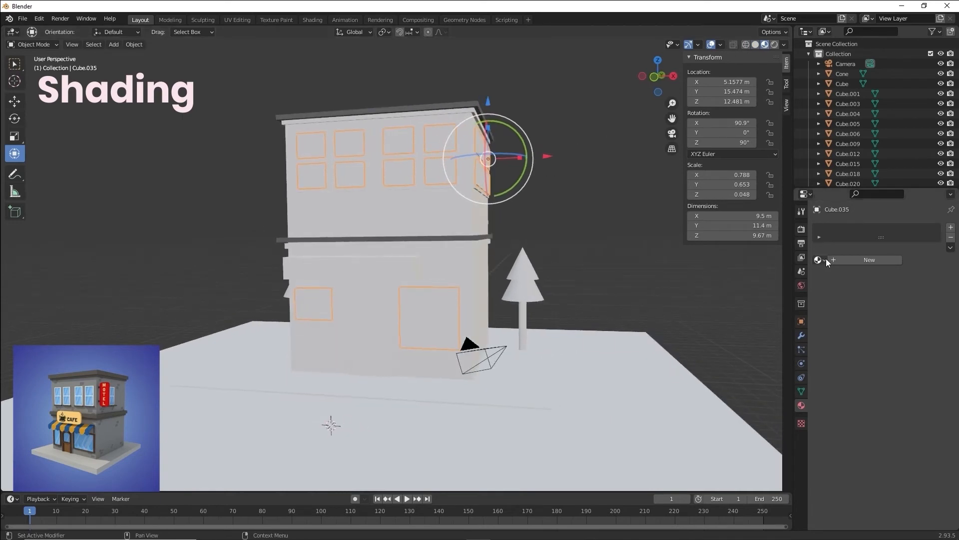
click(845, 260)
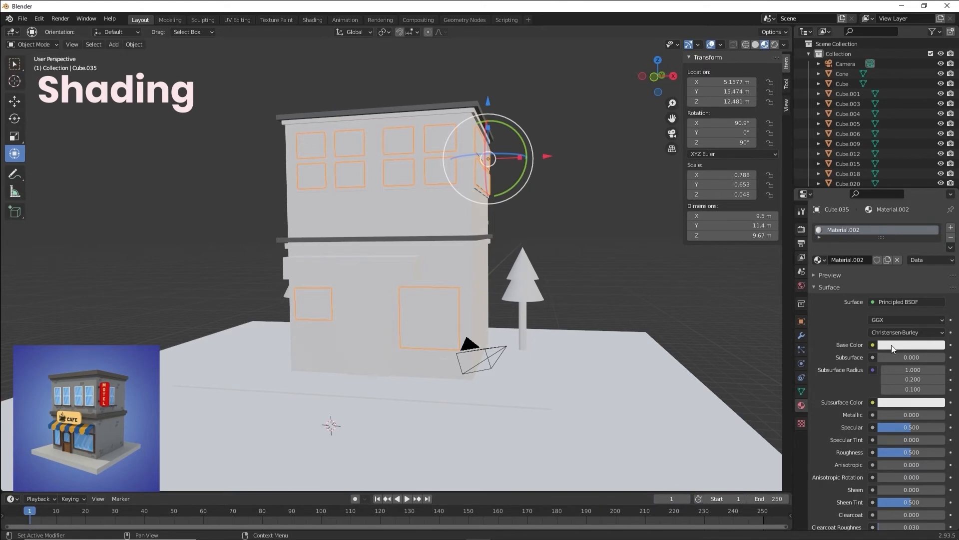
click(893, 346)
click(903, 301)
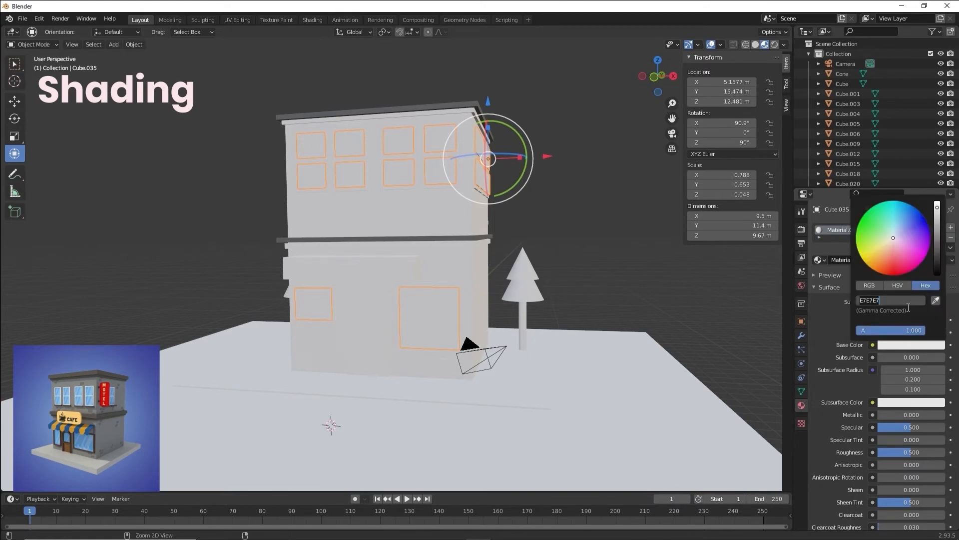
text(4FA3FF)
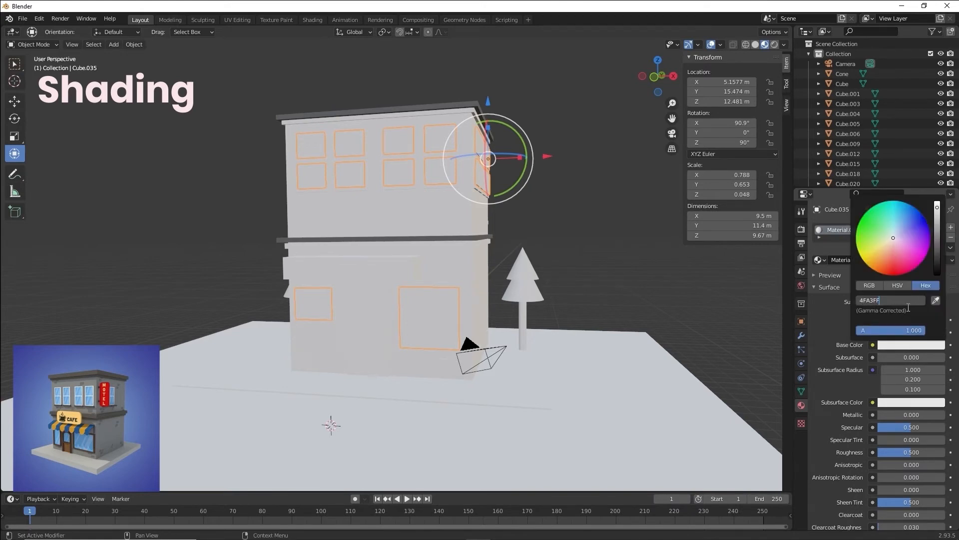
key(Return)
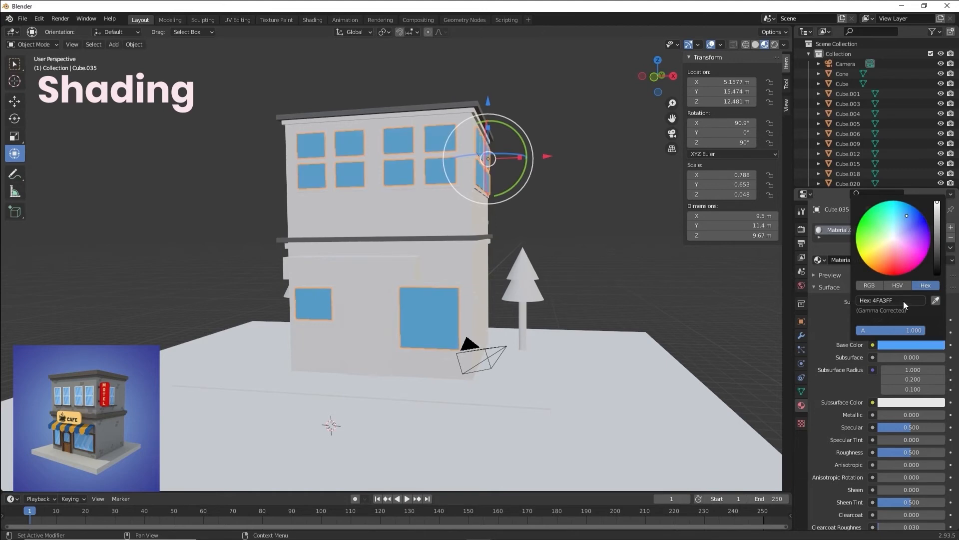
drag(908, 215, 904, 223)
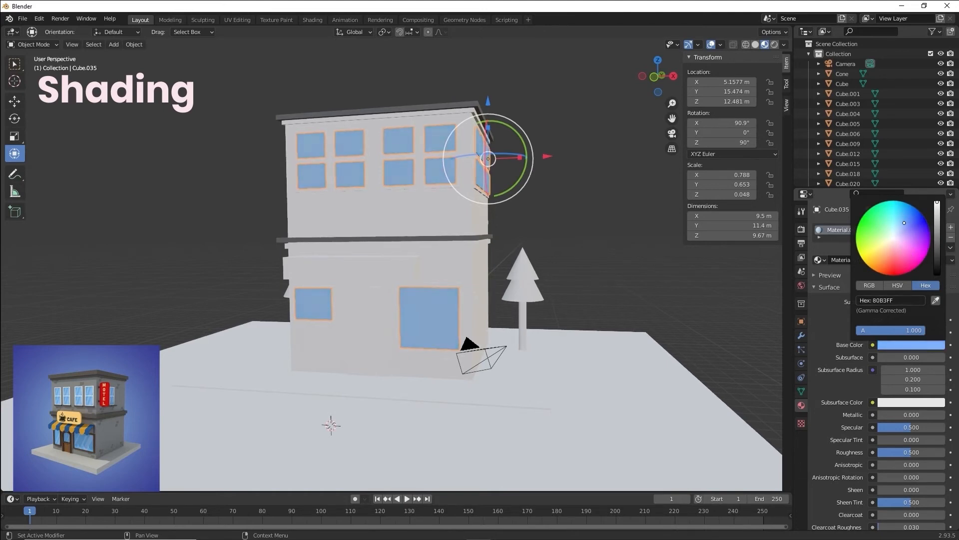
click(547, 234)
Check the Notepad colour list and darken the building walls' material to a base colour of B4B4B4
middle_drag(545, 221, 449, 214)
click(449, 214)
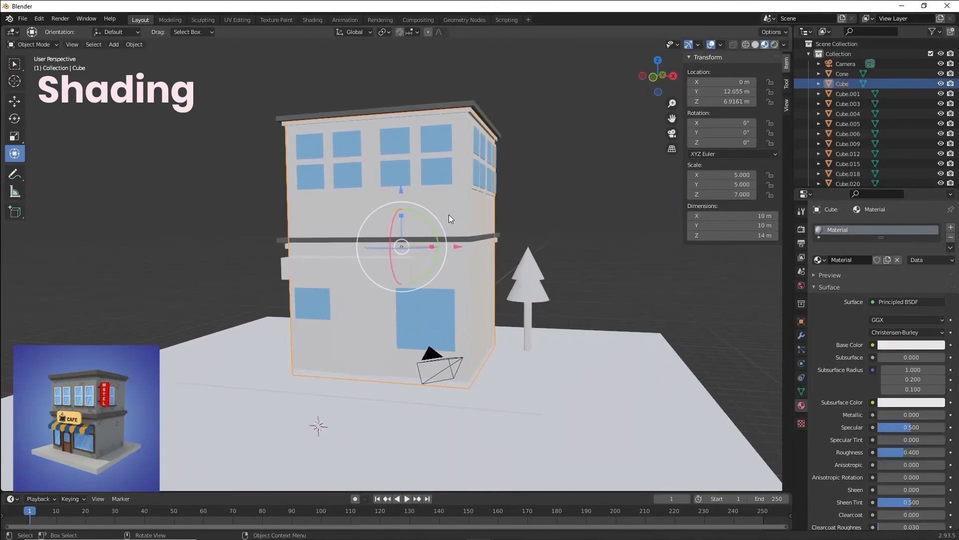
mouse_move(427, 537)
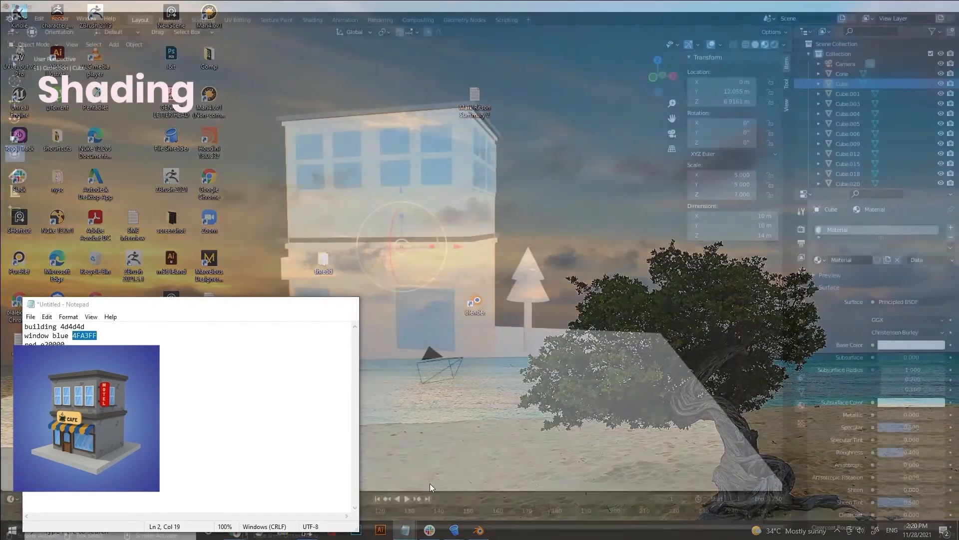
click(430, 484)
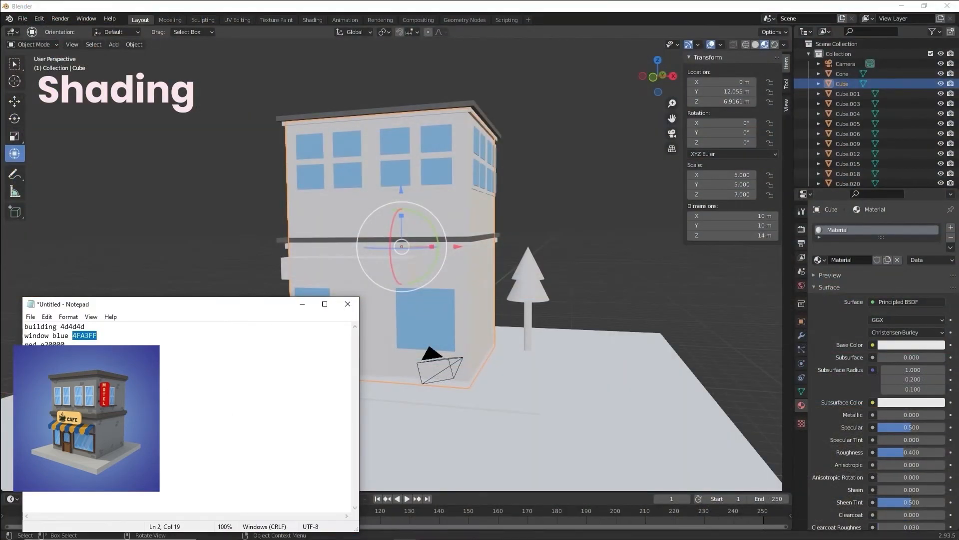
click(232, 413)
click(583, 252)
middle_drag(536, 226, 561, 206)
click(498, 215)
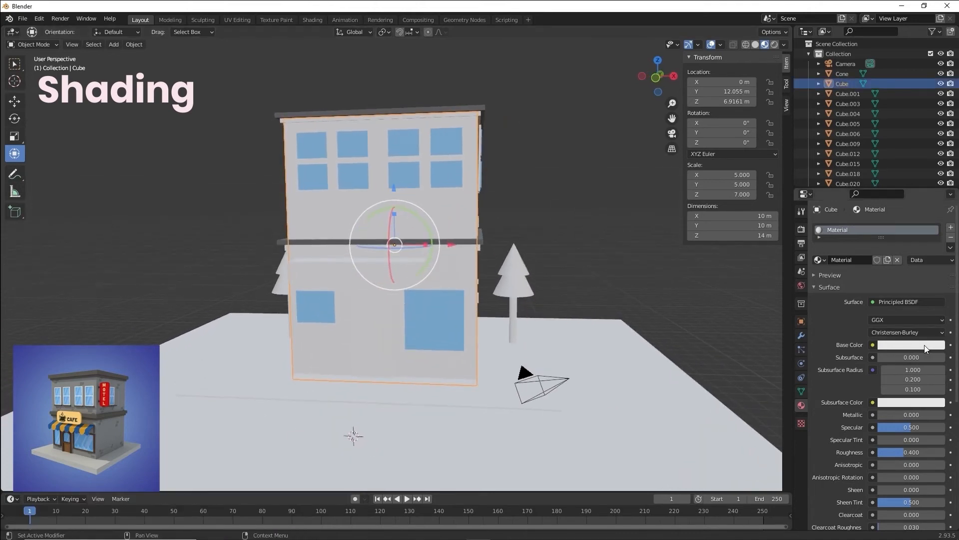
click(925, 345)
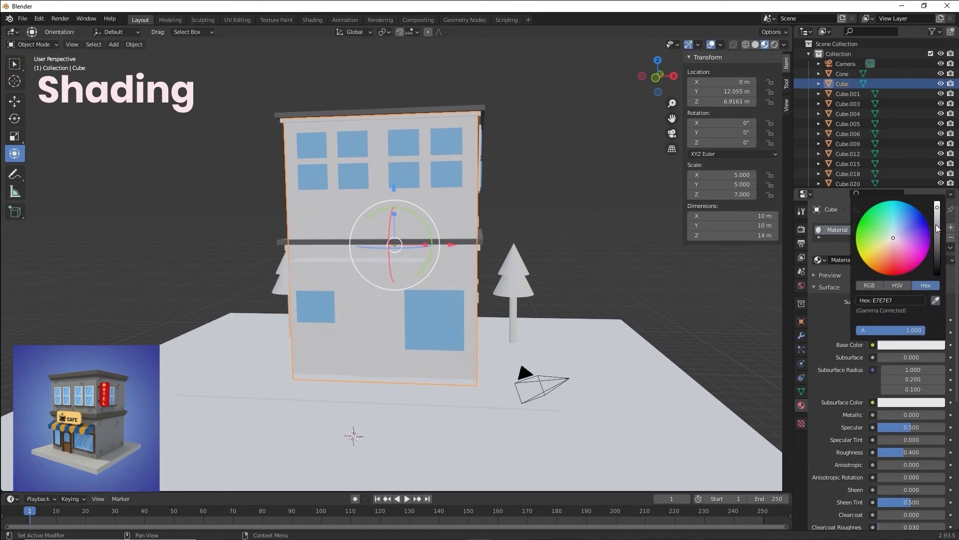
drag(938, 229, 937, 222)
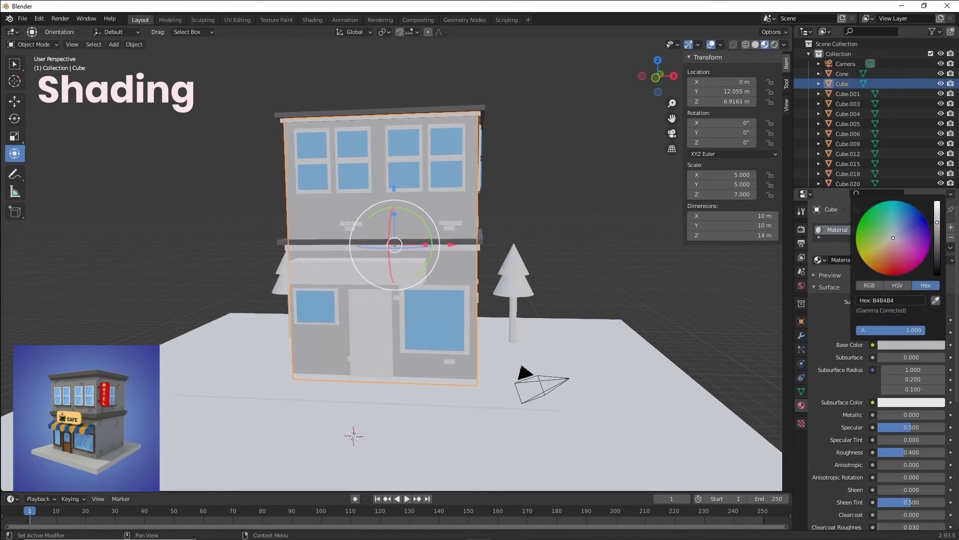
Try the code 4FA3FF as the walls' base colour and adjust the colour to a slightly warm light grey
click(903, 302)
text(4FA3FF)
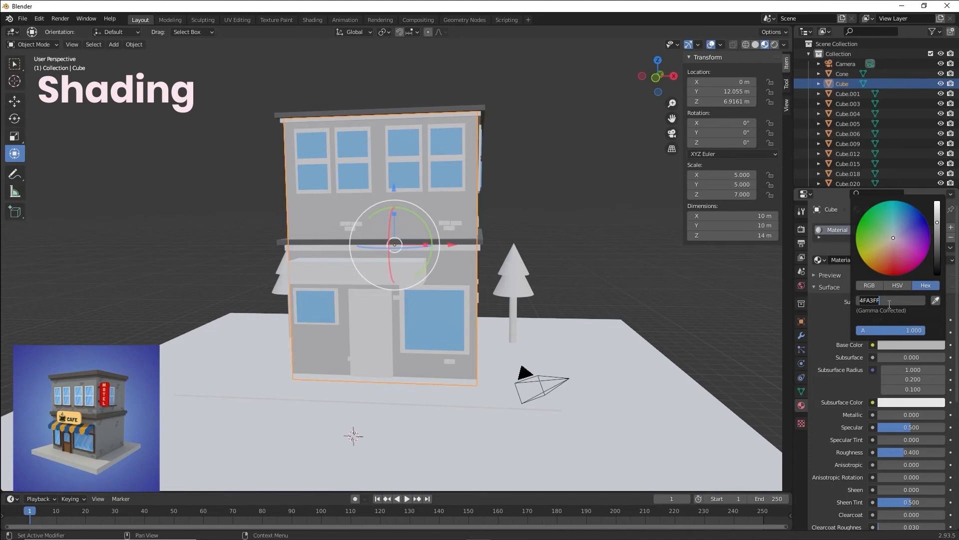
key(Return)
mouse_move(895, 236)
mouse_down()
mouse_move(897, 224)
mouse_move(891, 235)
mouse_move(902, 243)
mouse_up()
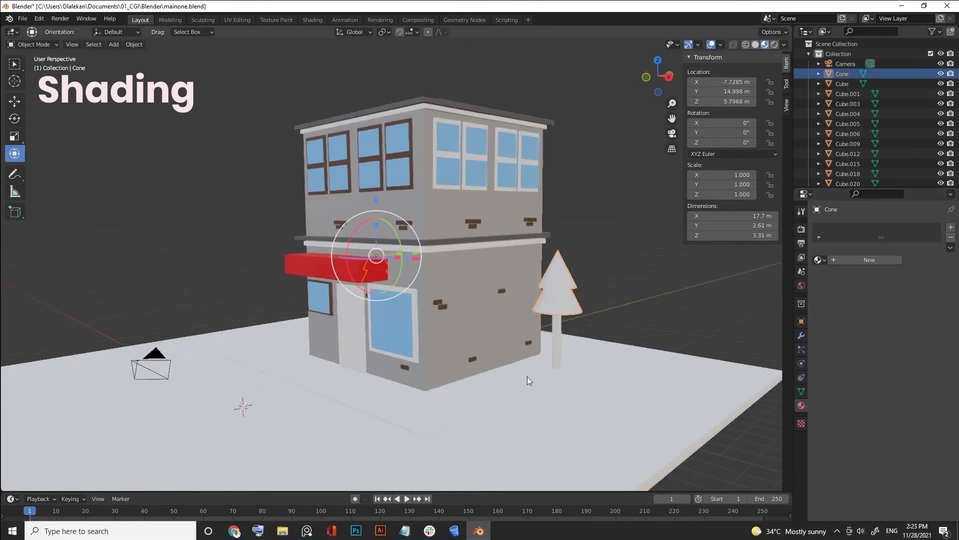
Open the Notepad colour list and copy the green code A6E74D
mouse_move(452, 531)
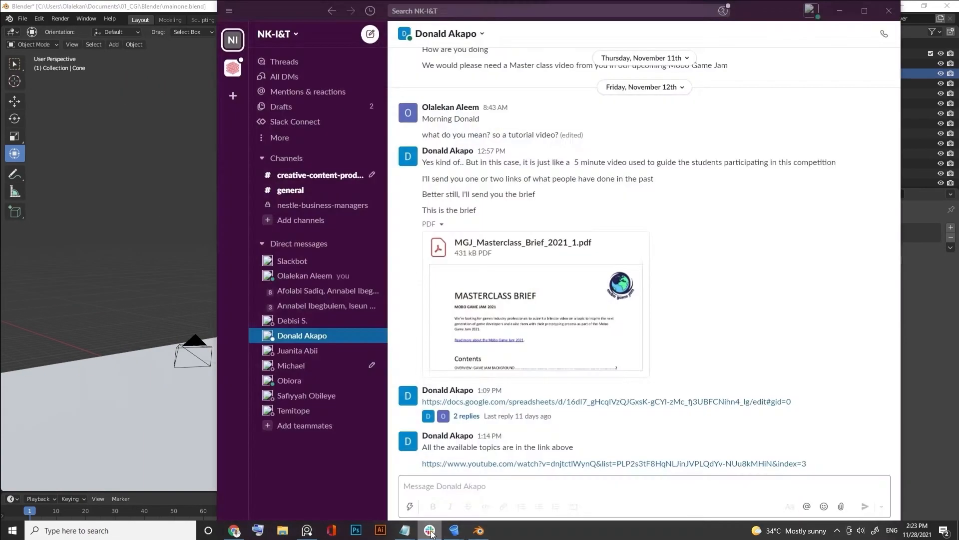
mouse_move(404, 531)
mouse_move(413, 513)
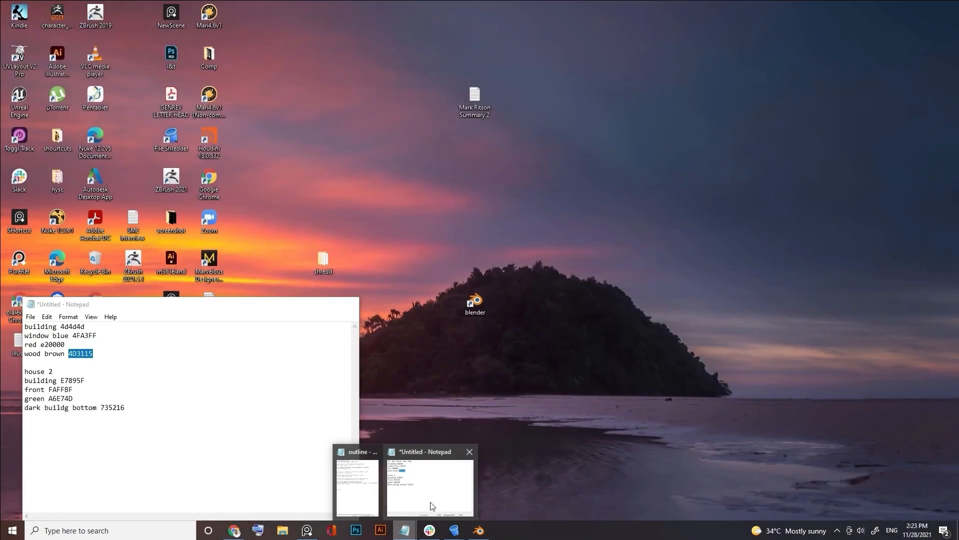
click(433, 506)
double_click(80, 402)
key(ctrl+c)
Give the trees' cone foliage in Blender a new material with base colour A6E74D
click(558, 269)
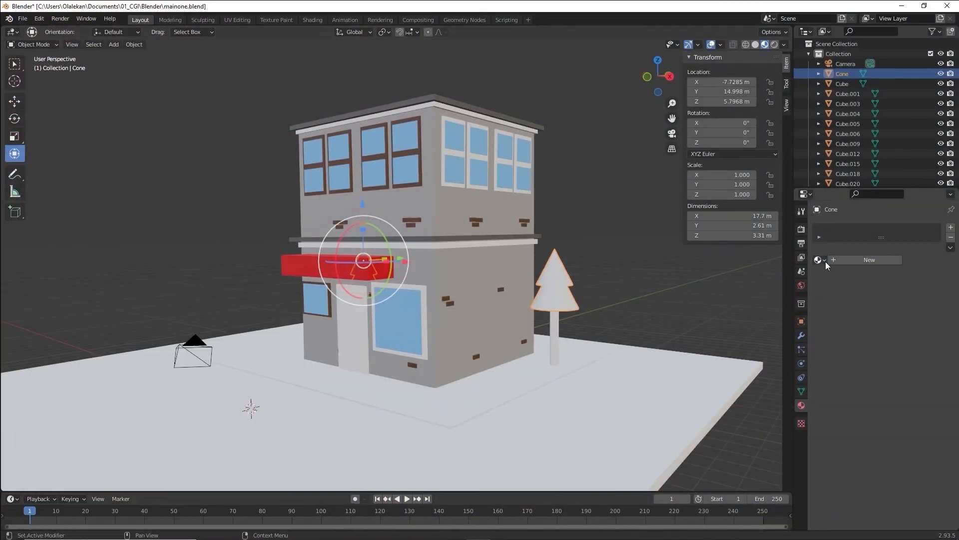
click(860, 260)
click(907, 345)
click(899, 301)
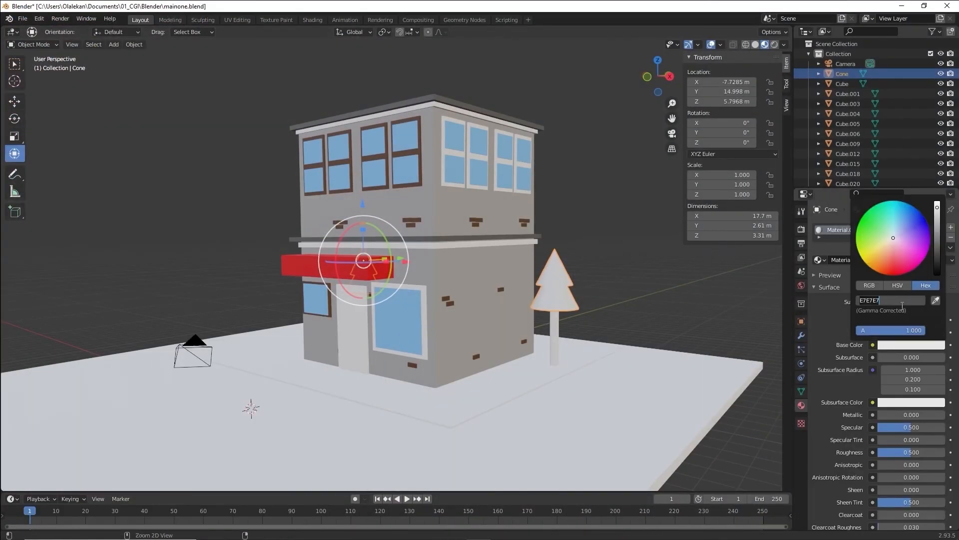
key(ctrl+v)
key(Return)
Assign the existing brown Material.003 to the tree trunks
click(554, 327)
click(818, 260)
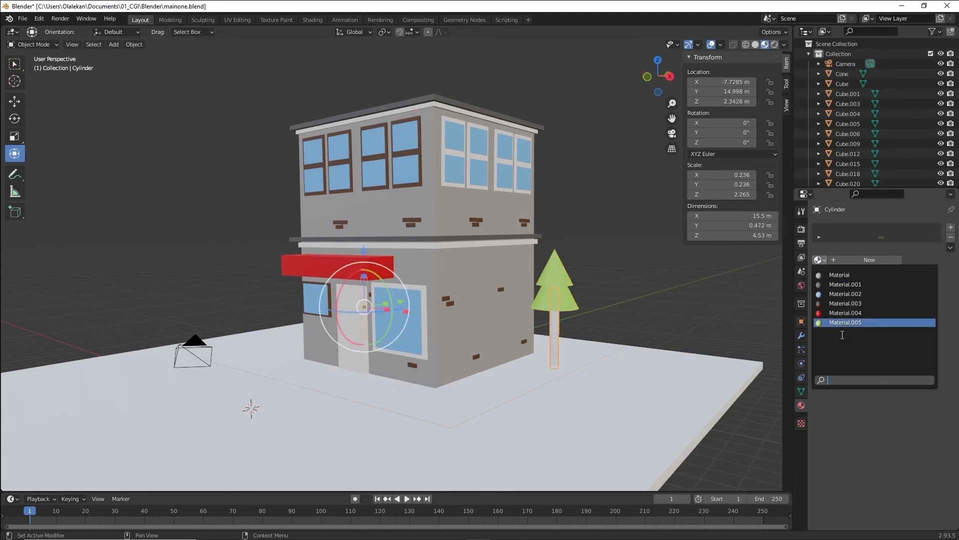
click(843, 309)
Assign the brown Material.003 to the two middle window frames on the side wall's upper storey
scroll(399, 285, down, 2)
middle_drag(393, 284, 385, 259)
scroll(440, 282, up, 1)
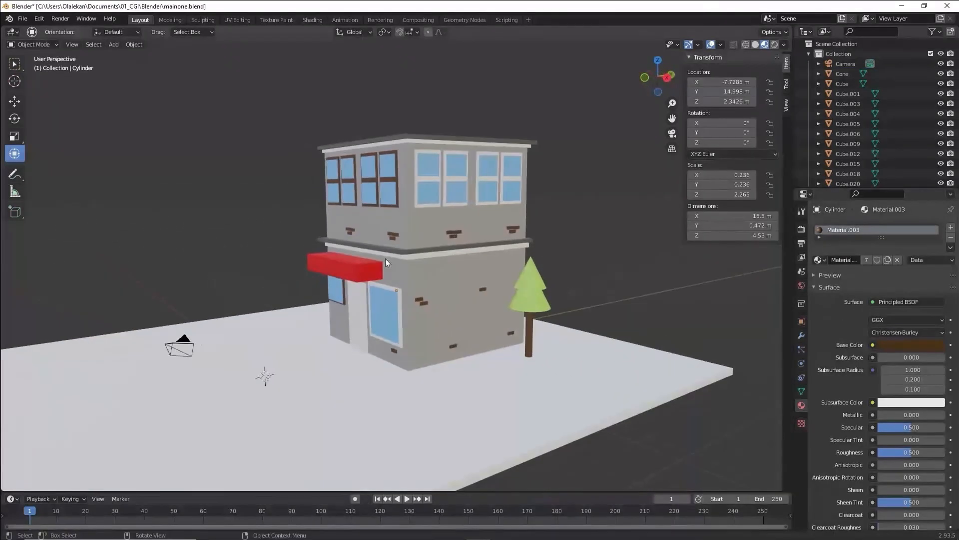
click(426, 205)
click(445, 203)
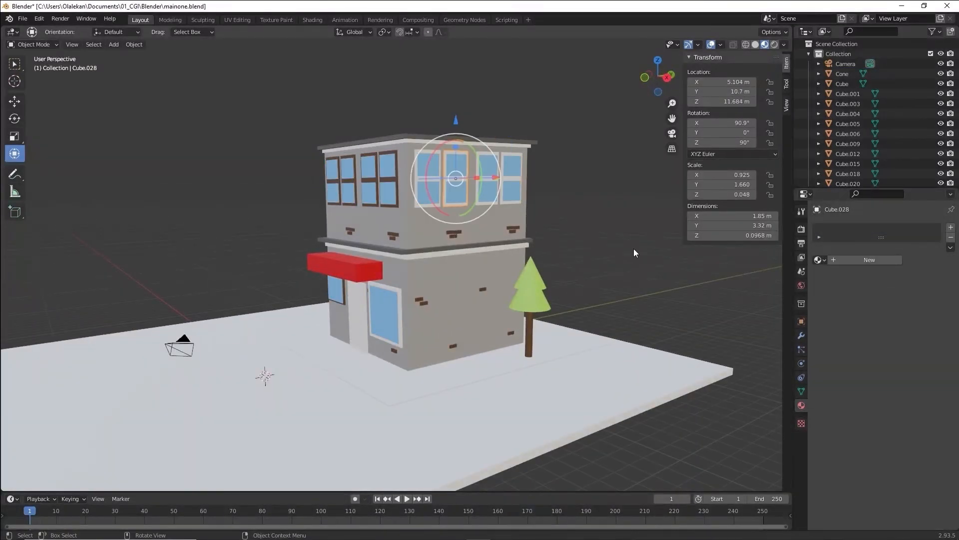
click(818, 259)
click(839, 275)
click(479, 190)
click(818, 260)
click(846, 304)
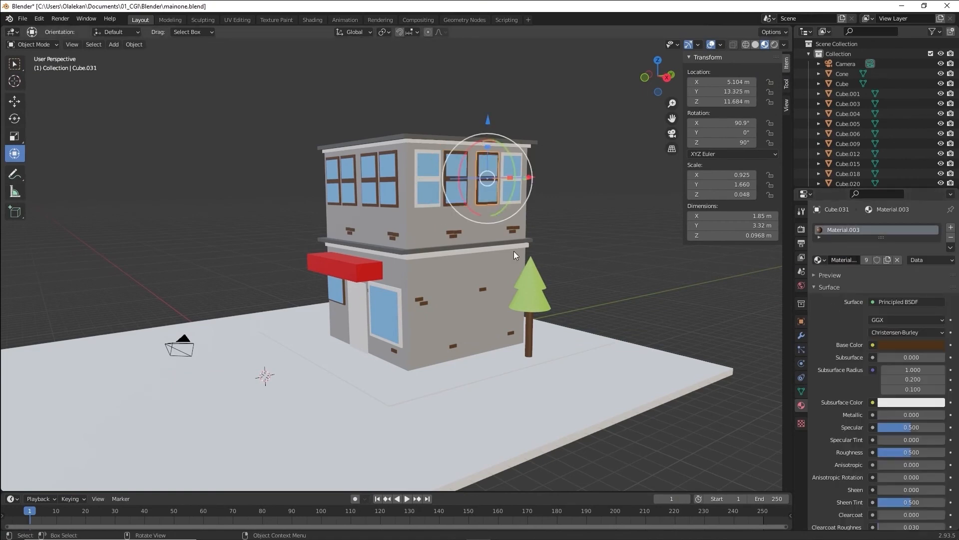
middle_drag(514, 251, 564, 214)
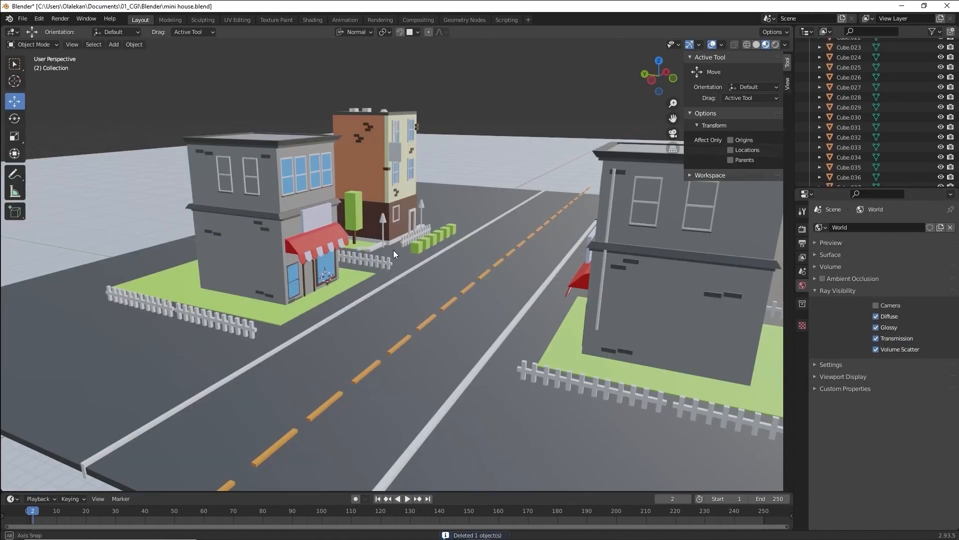
Add a camera to the street scene with the finished houses
middle_drag(394, 250, 409, 244)
key(shift+a)
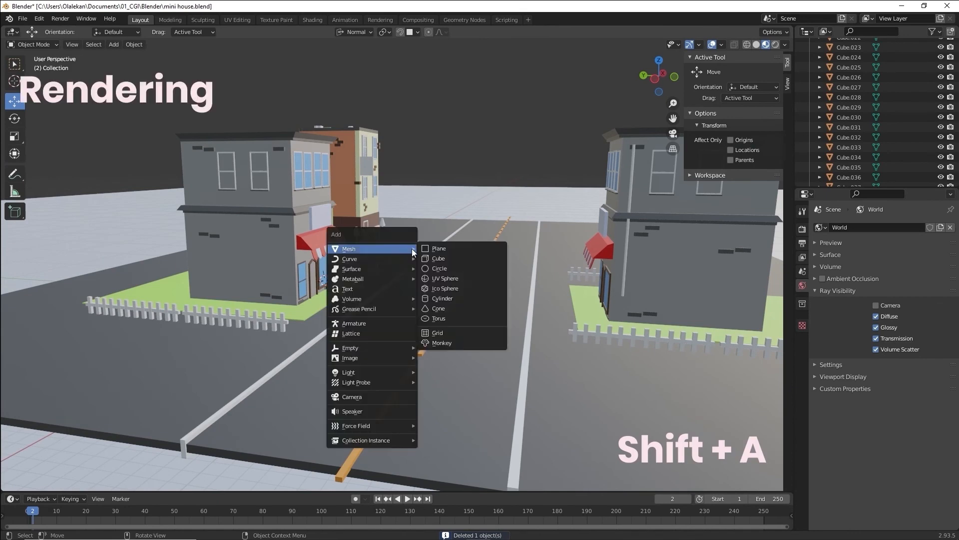
click(395, 398)
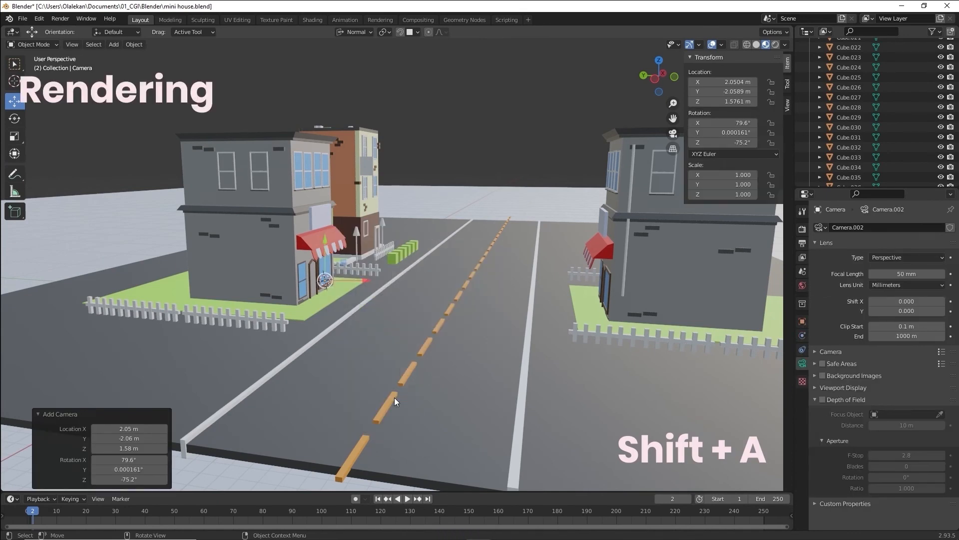
Move the new camera about 11 m along its X axis, away from the café front and out over the road
key(g)
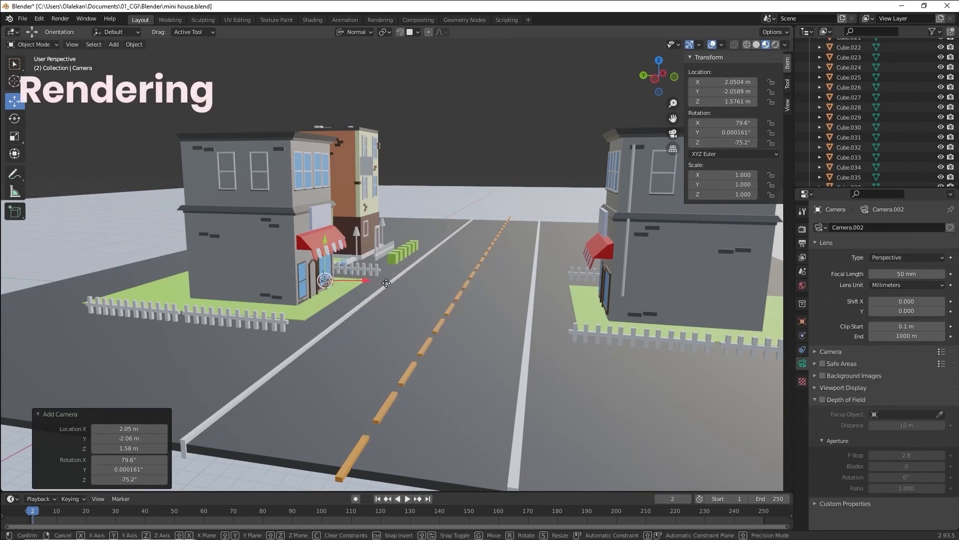
key(x)
click(434, 292)
Look through the camera, lock it to the view to frame the café, brick house and road from above, and render a still image
key(KP_0)
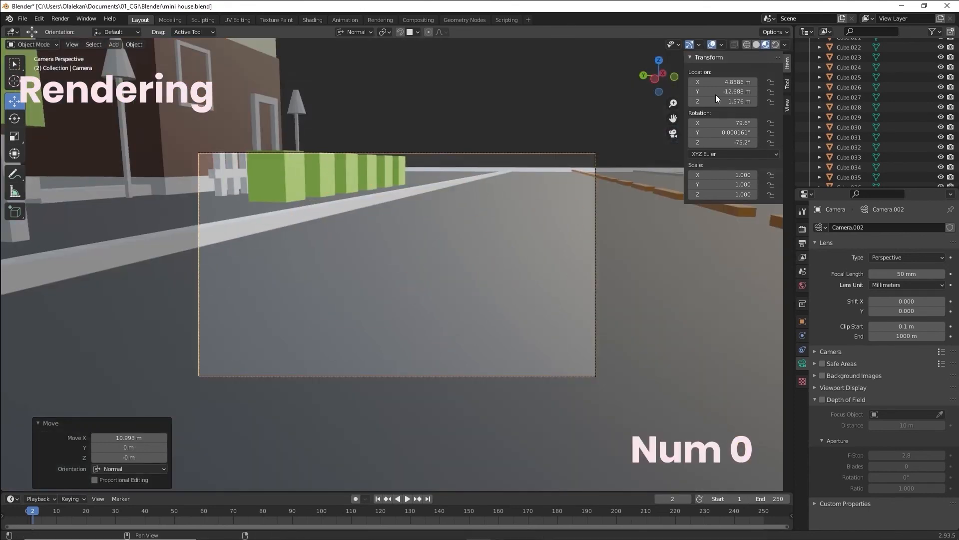
click(788, 104)
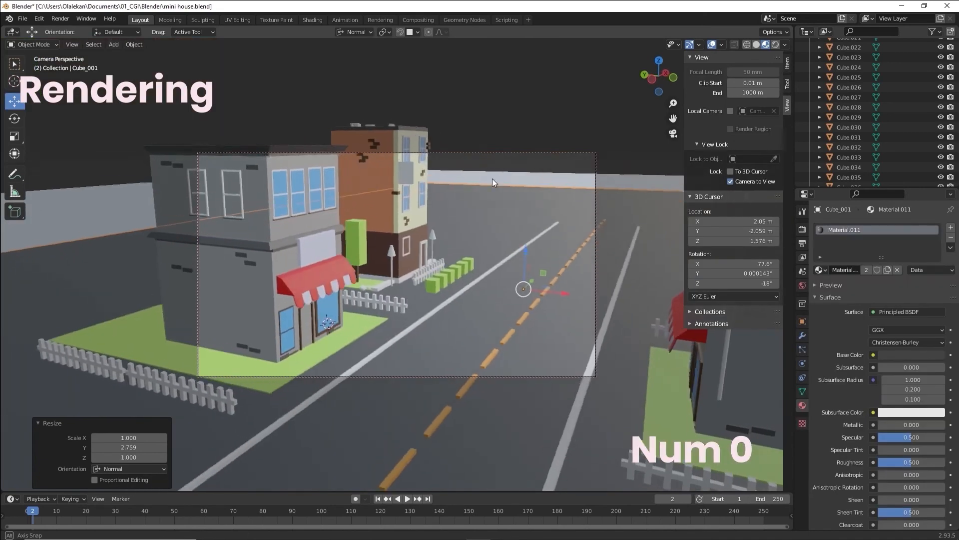
middle_drag(493, 178, 483, 190)
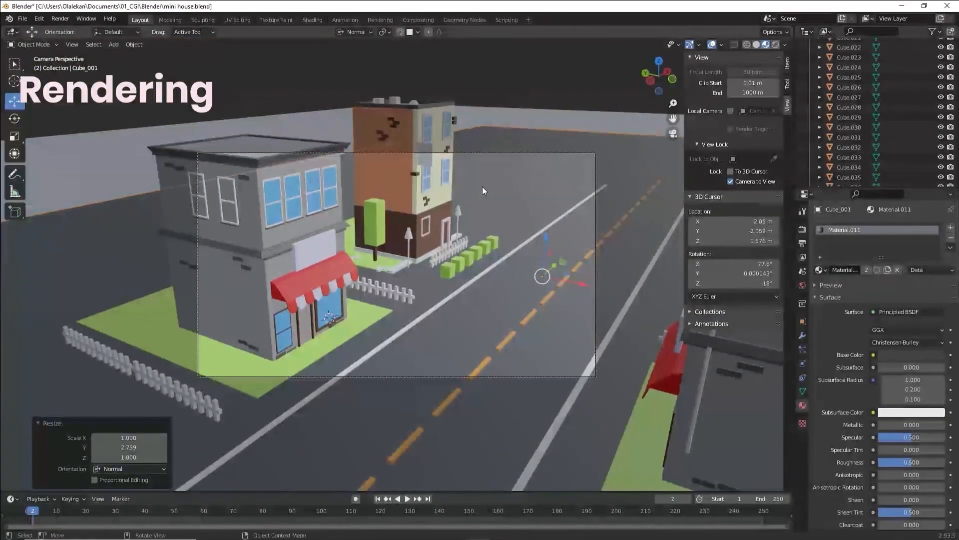
click(60, 19)
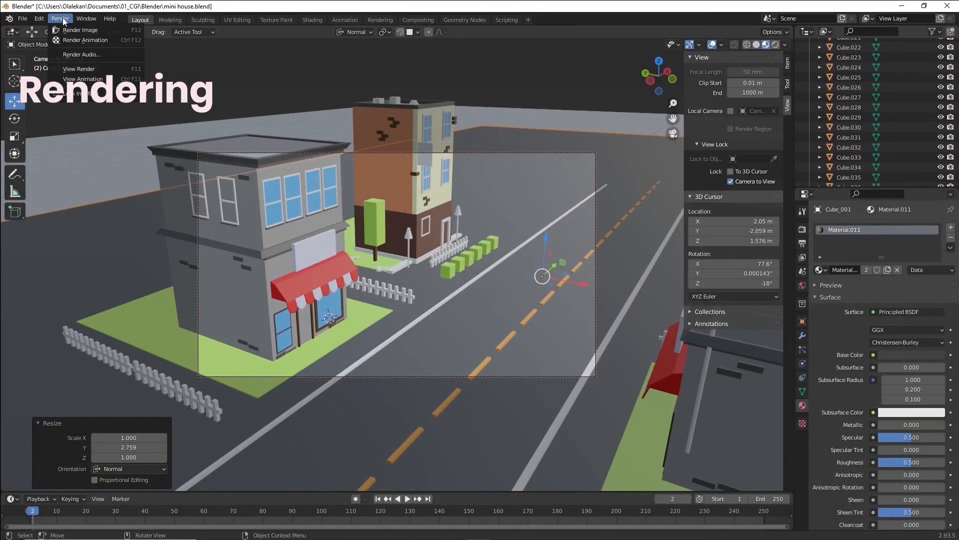
click(82, 31)
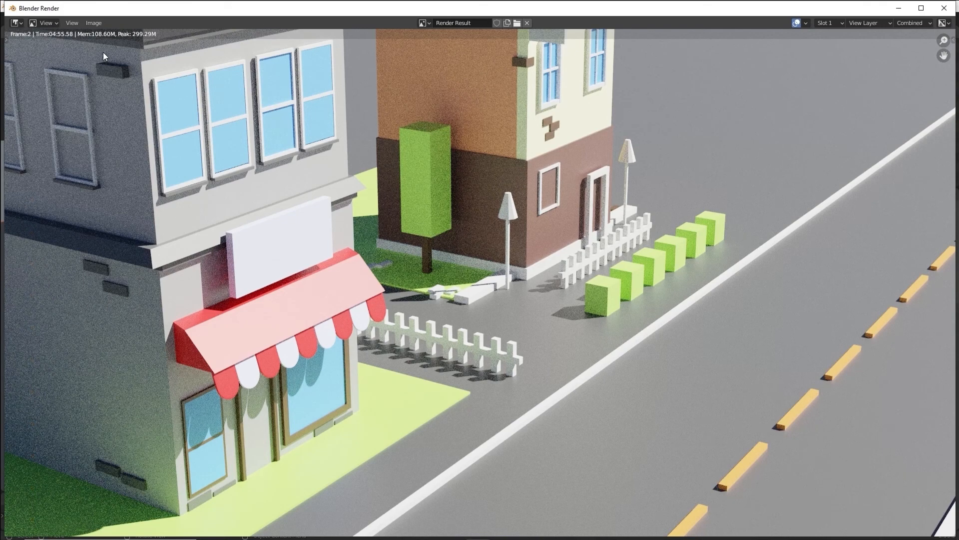
Save the rendered image as a PNG named final build.png in the Blender folder
click(88, 25)
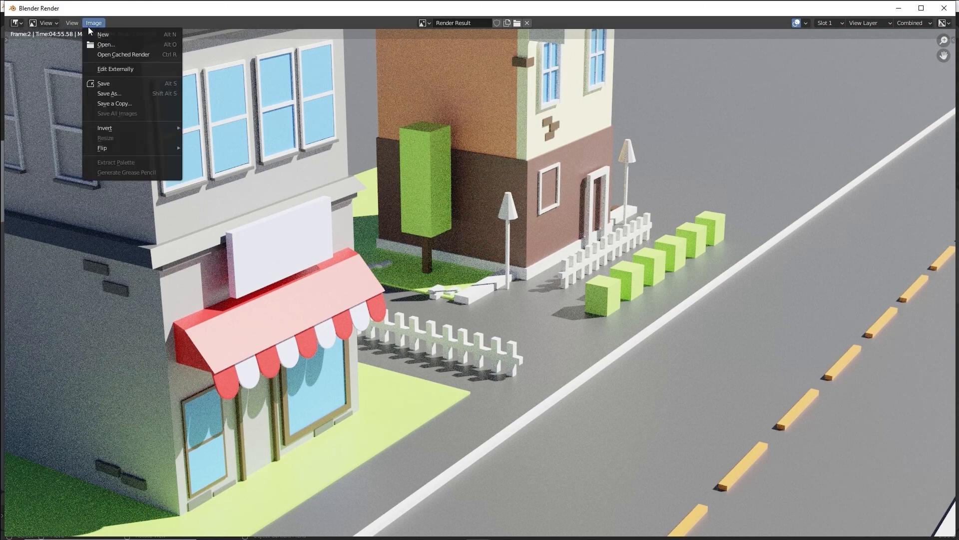
click(110, 93)
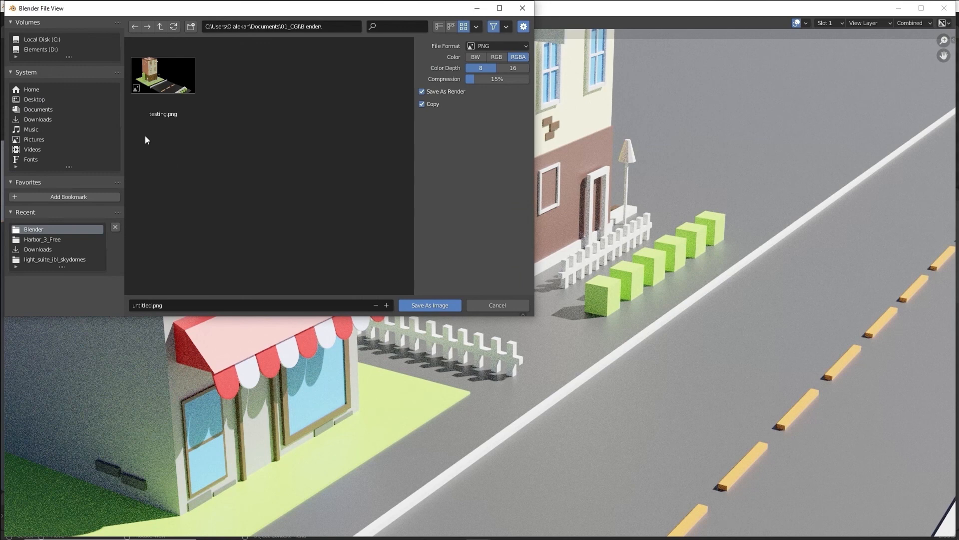
click(149, 304)
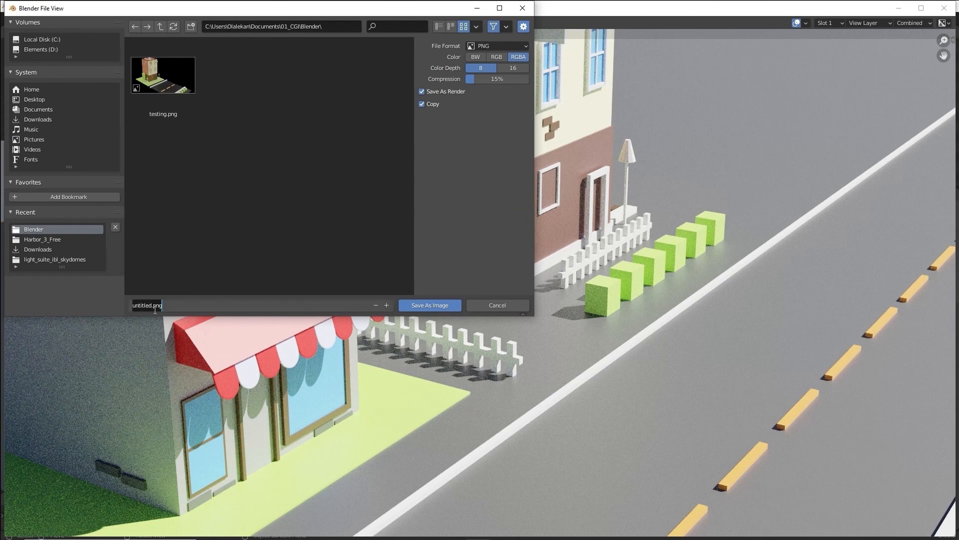
drag(149, 304, 132, 307)
text(final b)
click(100, 280)
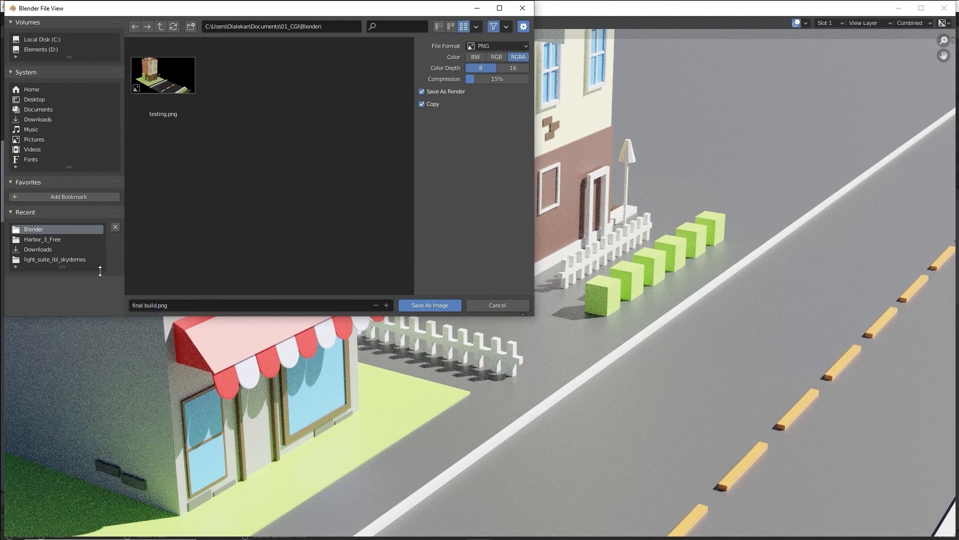